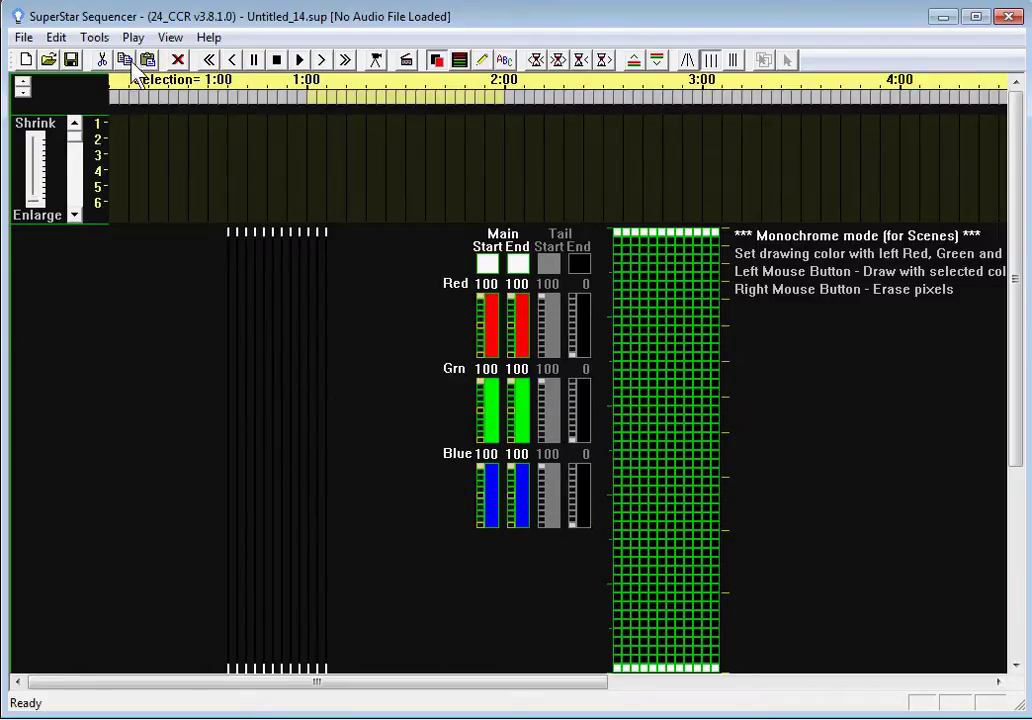
Switch the layout from CCR Mode to Visualization Mode and clear the selection in the visualization.
{"action": "left_click", "coordinate": [95, 38]}
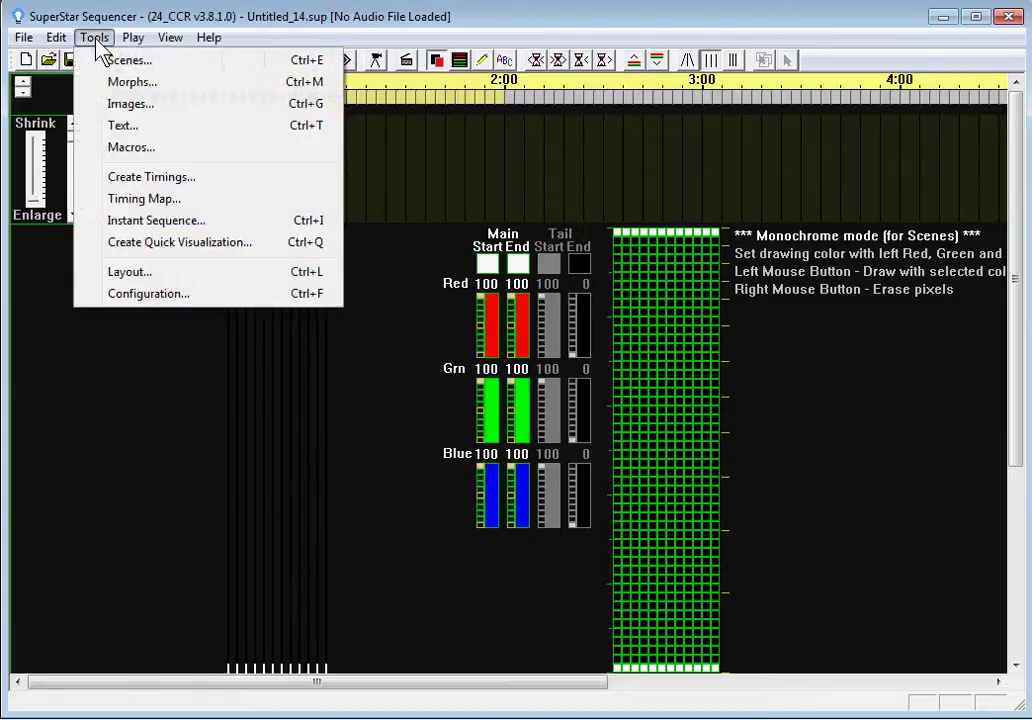
{"action": "left_click", "coordinate": [136, 273]}
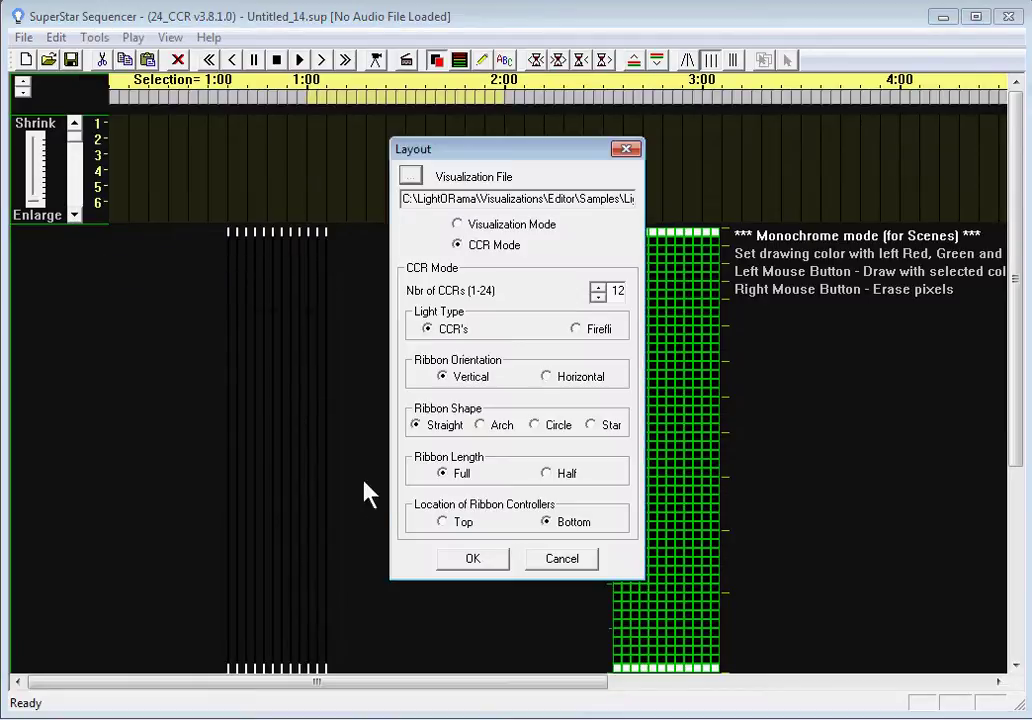
{"action": "left_click", "coordinate": [459, 225]}
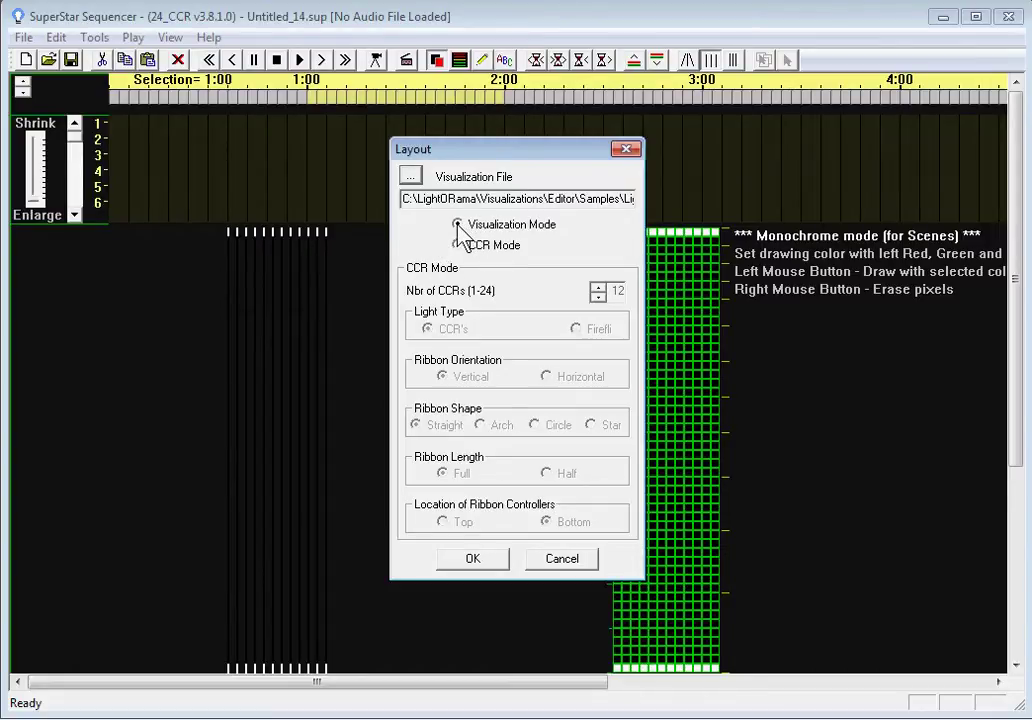
{"action": "left_click", "coordinate": [473, 559]}
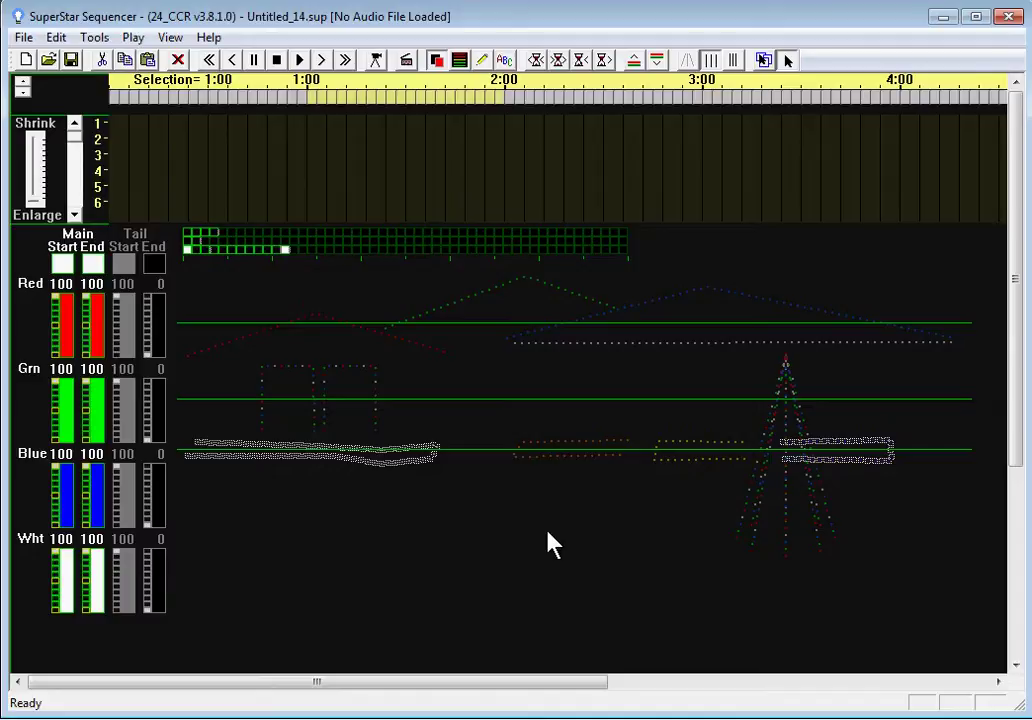
{"action": "left_click", "coordinate": [444, 549]}
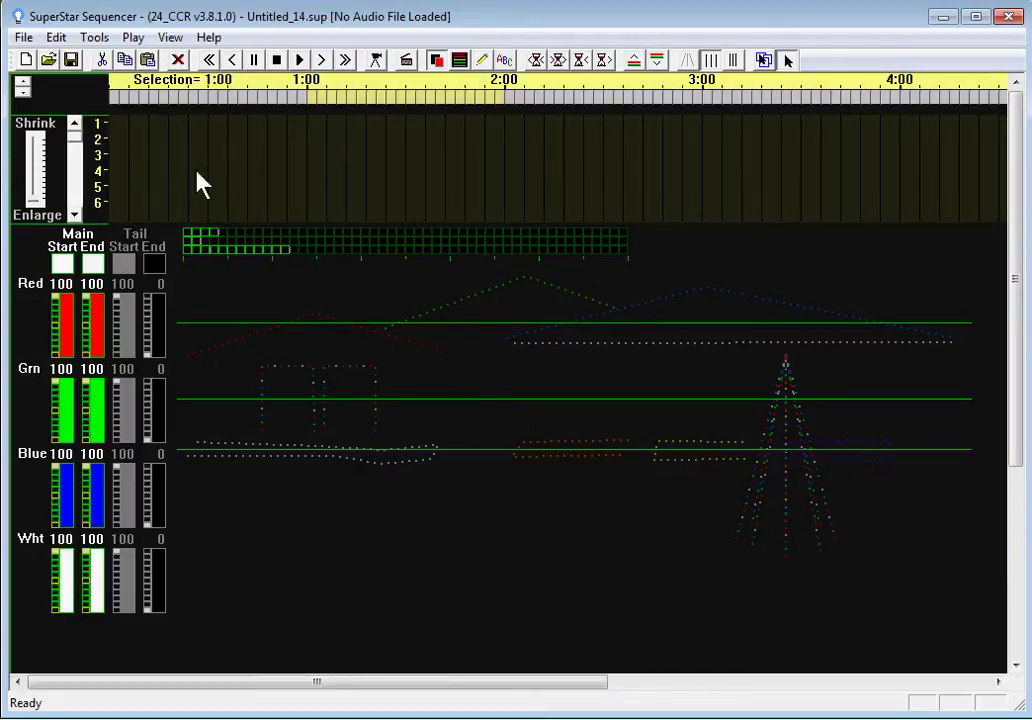
Start an Instant Sequence and load HouseOnChristmasStreet.wav as its audio file.
{"action": "left_click", "coordinate": [90, 40]}
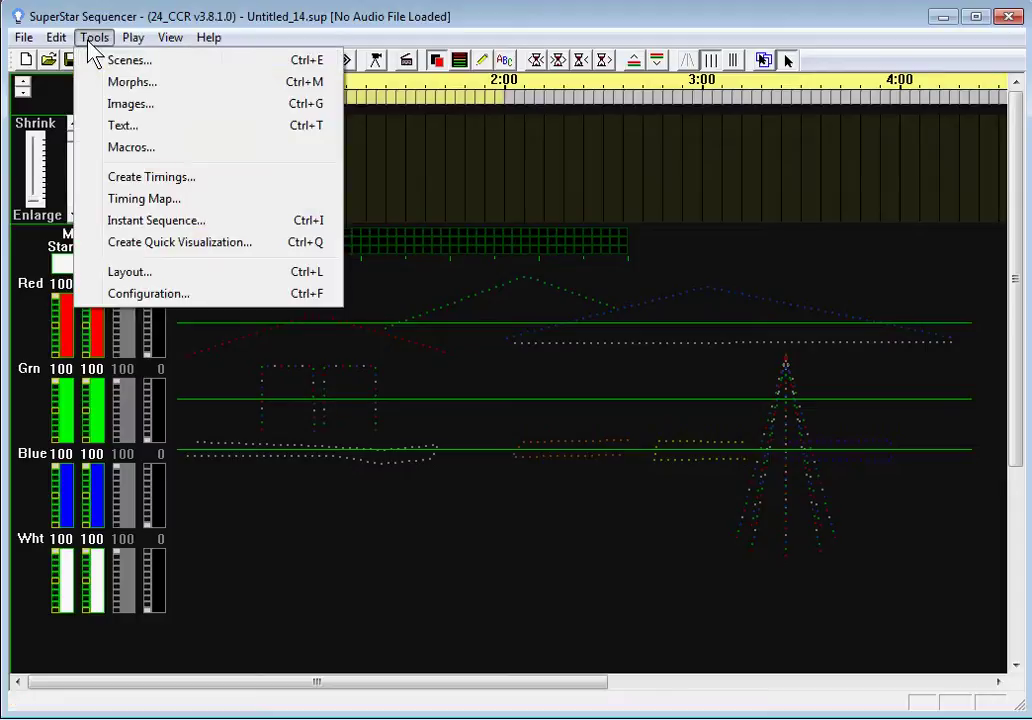
{"action": "left_click", "coordinate": [140, 220]}
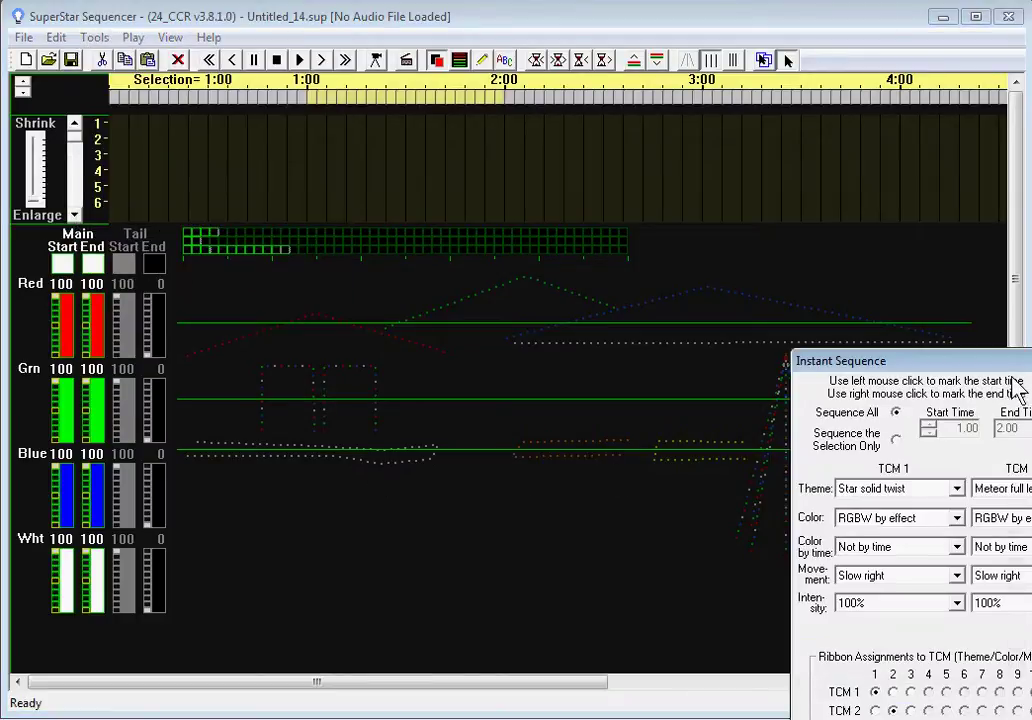
{"action": "left_click_drag", "start_coordinate": [1006, 364], "coordinate": [612, 142]}
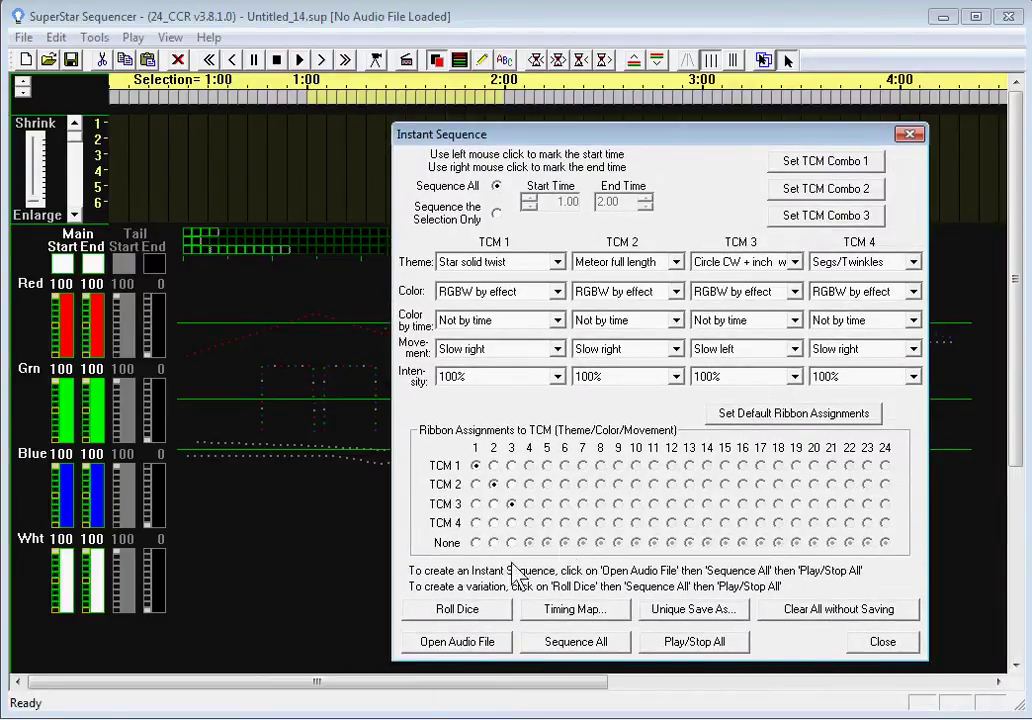
{"action": "left_click", "coordinate": [455, 645]}
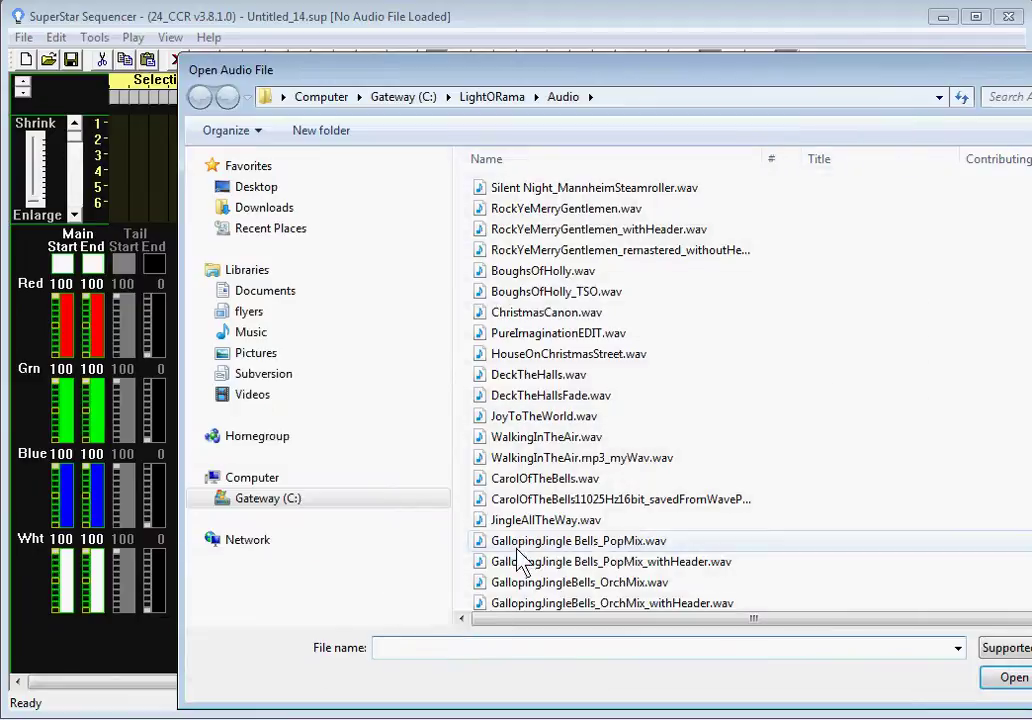
{"action": "type", "text": "ho"}
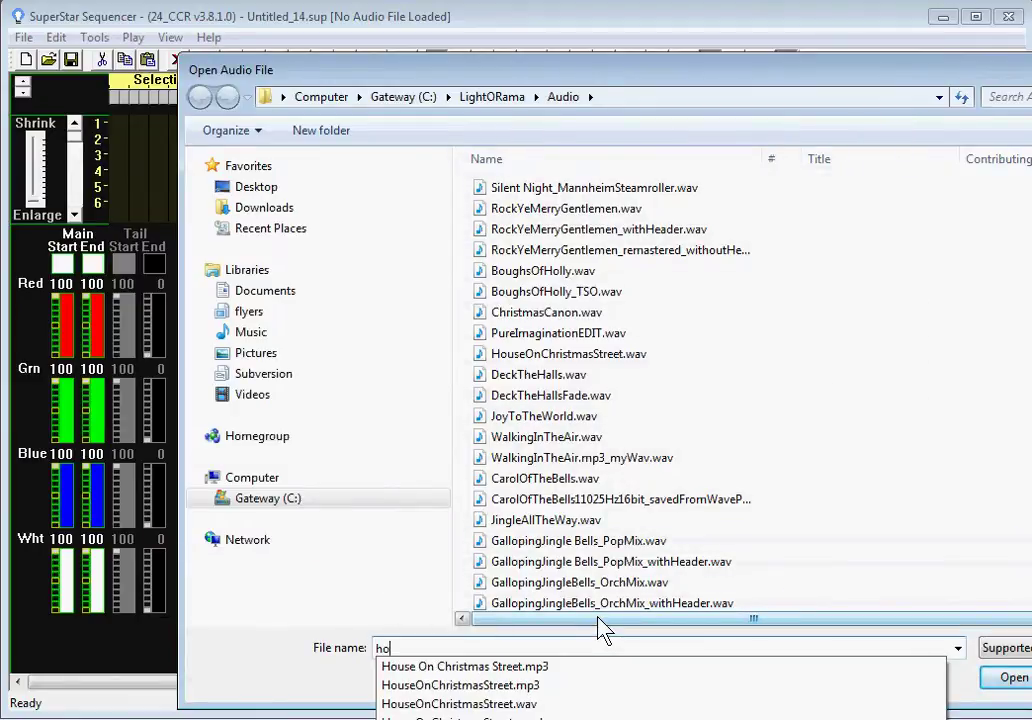
{"action": "type", "text": "u"}
{"action": "key", "text": "Return"}
{"action": "left_click", "coordinate": [1012, 677]}
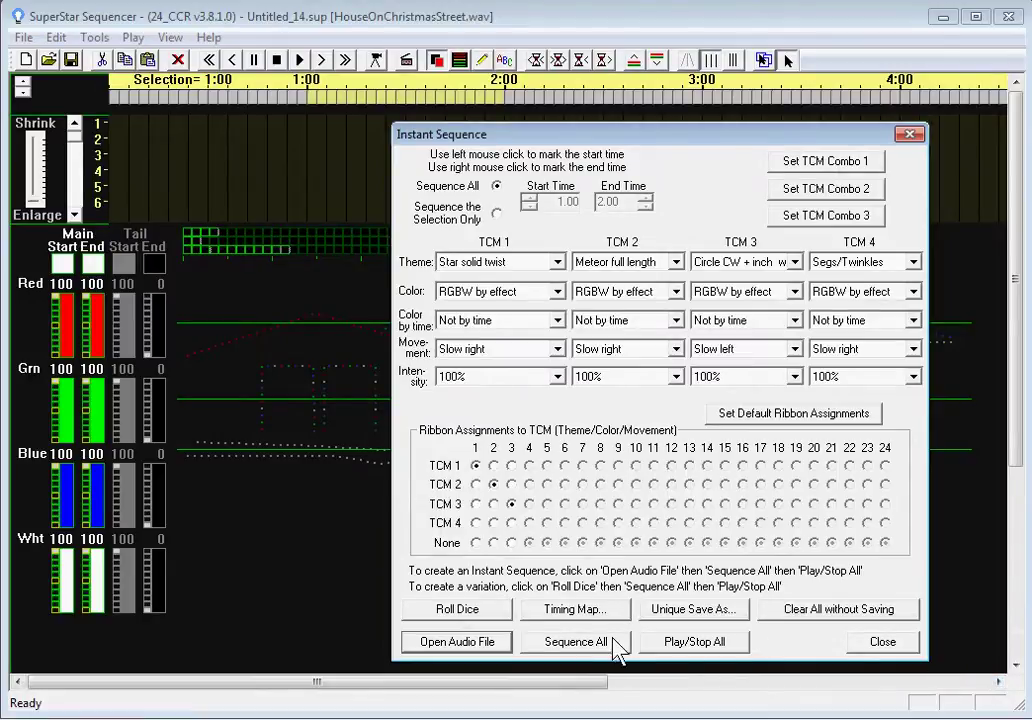
Generate an instant sequence for the whole song with the current TCM settings, then preview its opening in the visualization.
{"action": "left_click", "coordinate": [586, 643]}
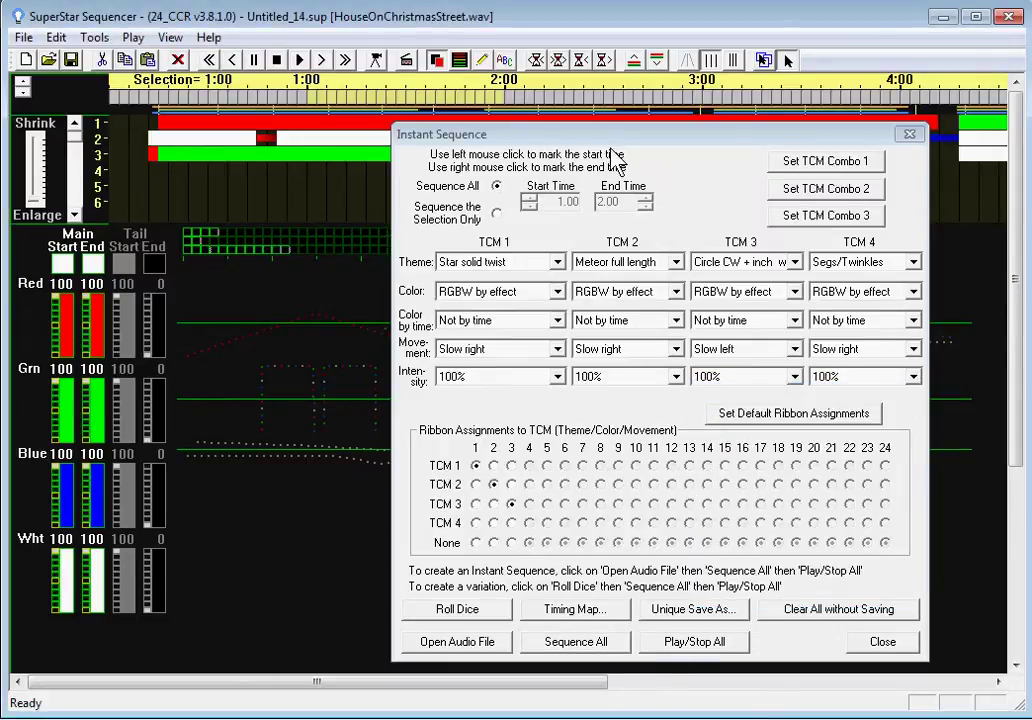
{"action": "left_click_drag", "start_coordinate": [608, 139], "coordinate": [636, 602]}
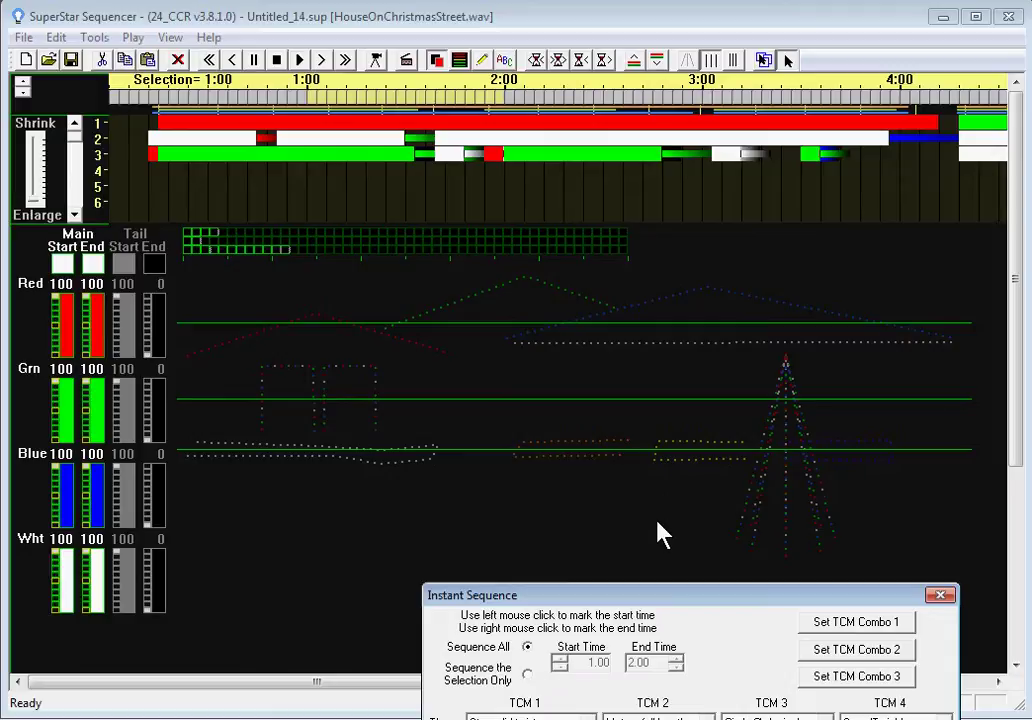
{"action": "left_click_drag", "start_coordinate": [661, 602], "coordinate": [638, 128]}
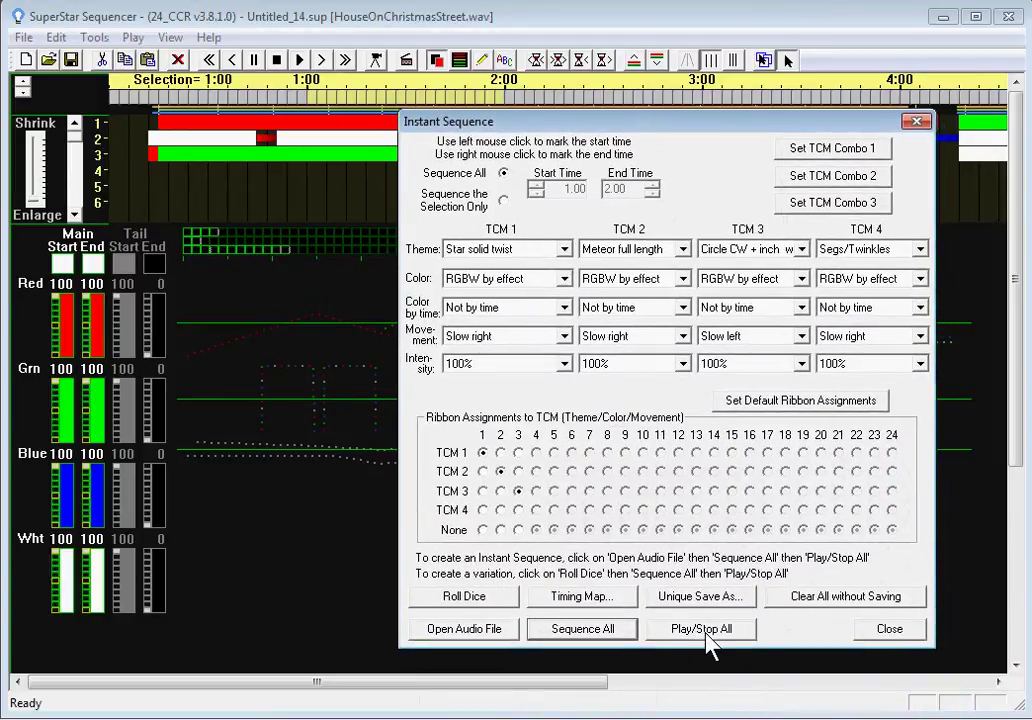
{"action": "left_click_drag", "start_coordinate": [706, 131], "coordinate": [700, 617]}
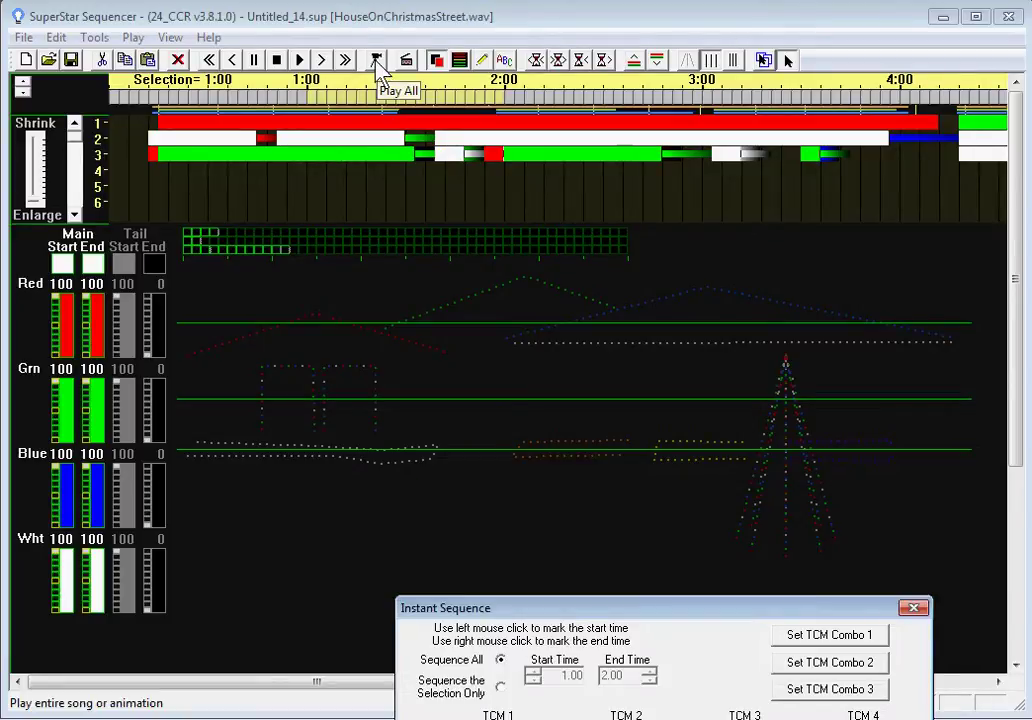
{"action": "left_click", "coordinate": [376, 60]}
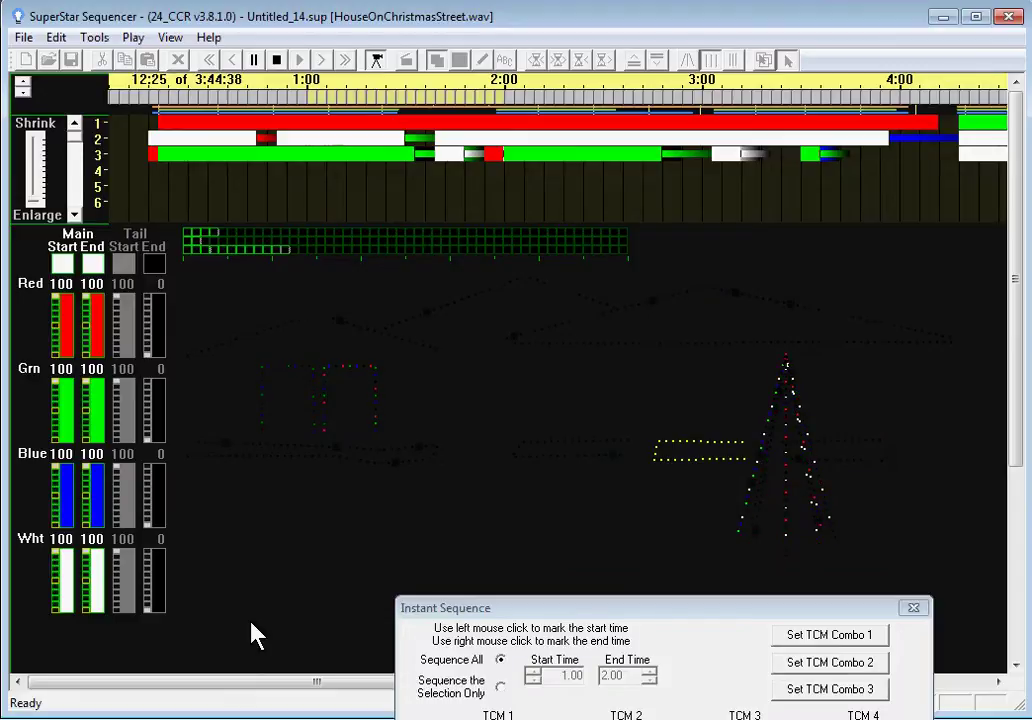
{"action": "left_click", "coordinate": [376, 60]}
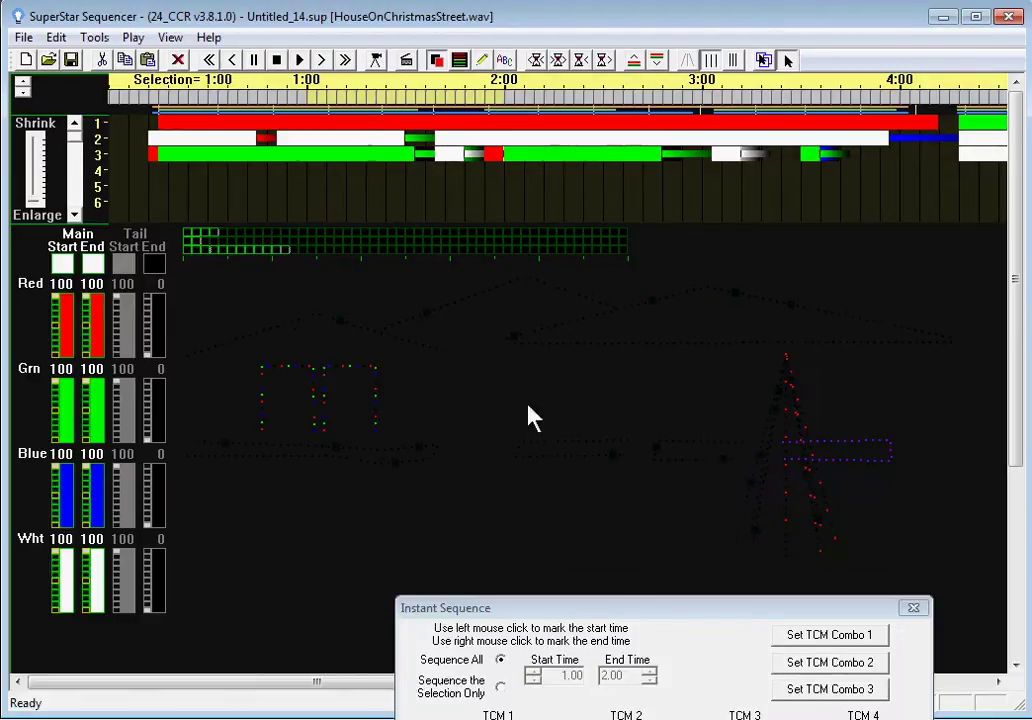
Randomize the TCM themes, colors and movements with Roll Dice and regenerate the whole sequence, erasing the existing one without saving.
{"action": "left_click_drag", "start_coordinate": [634, 608], "coordinate": [617, 127]}
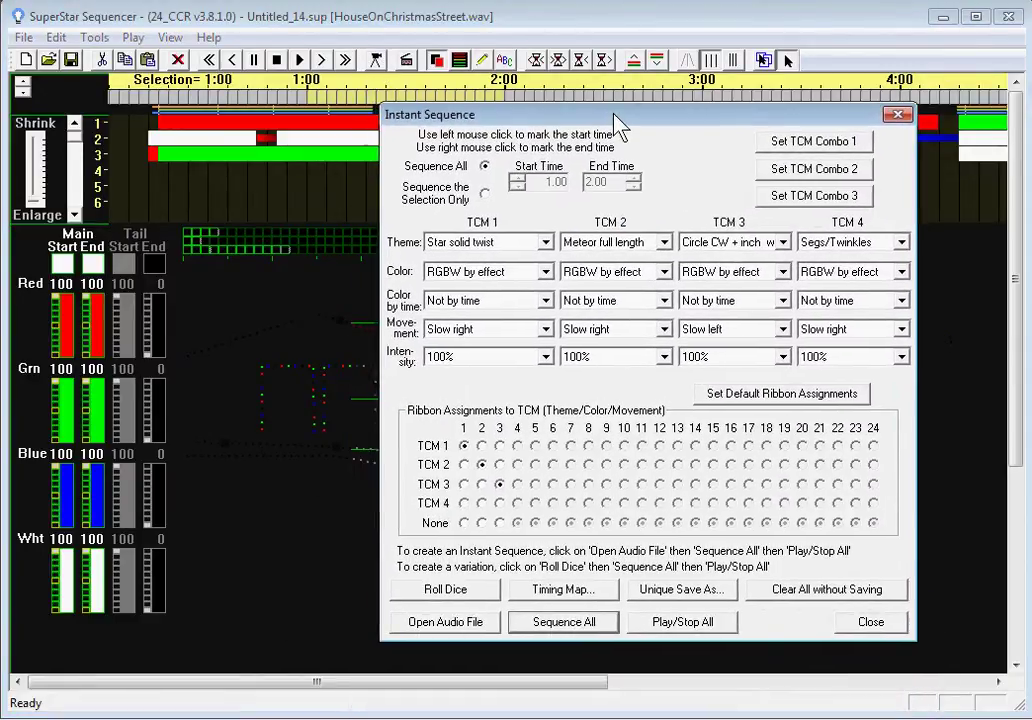
{"action": "left_click", "coordinate": [446, 592]}
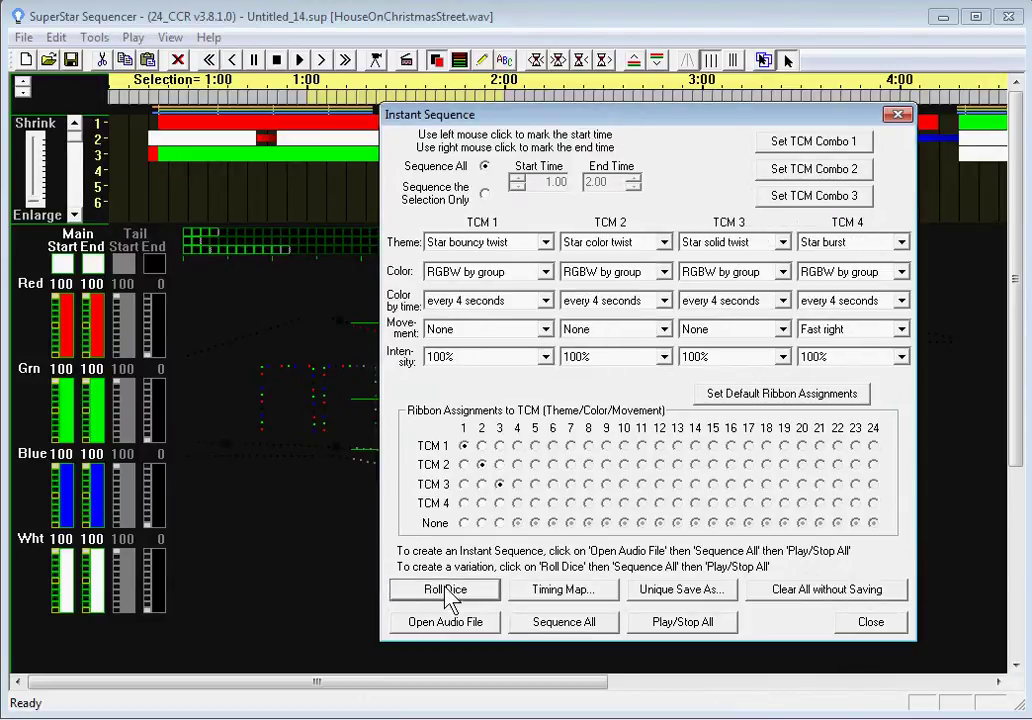
{"action": "left_click", "coordinate": [548, 630]}
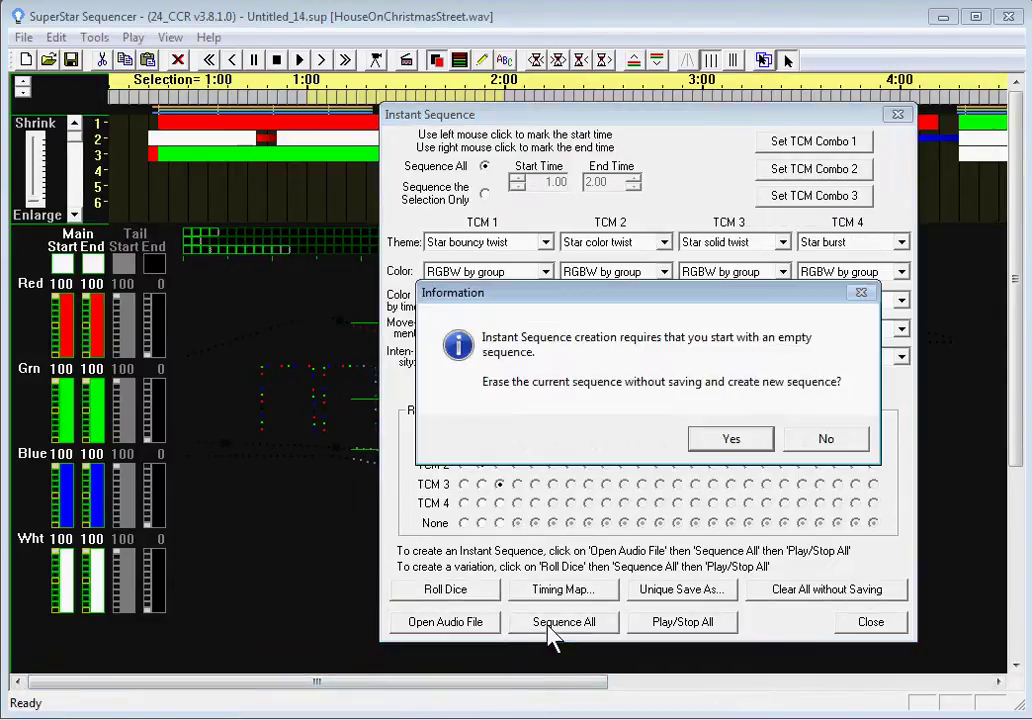
{"action": "left_click", "coordinate": [713, 447]}
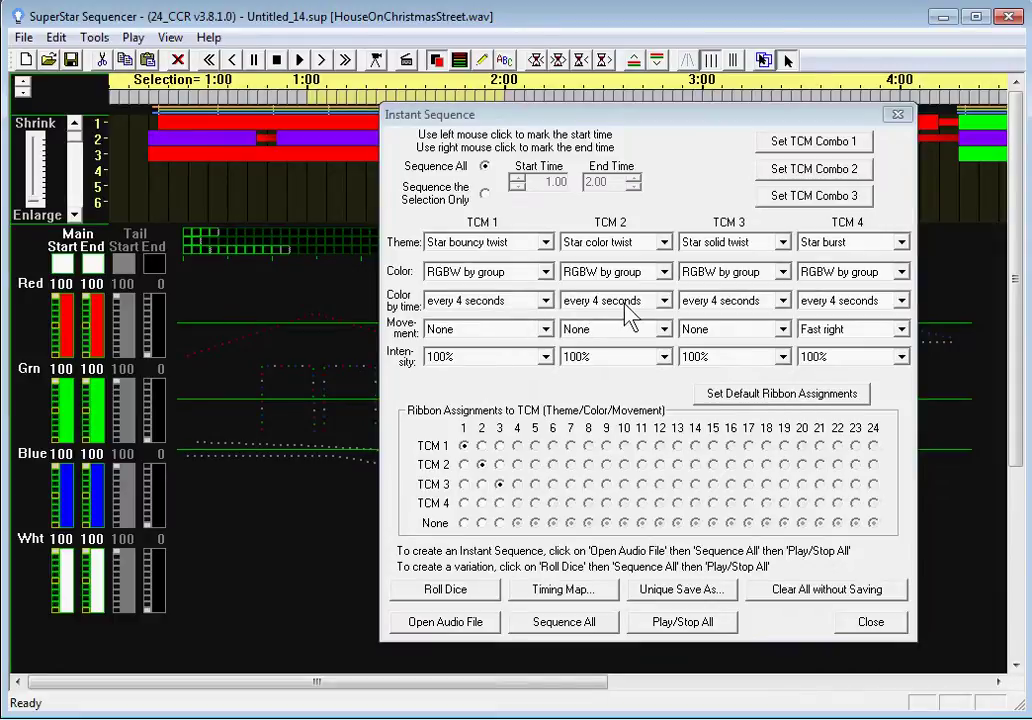
Uncover the visualization and play the regenerated sequence from the beginning, stopping it after a while.
{"action": "left_click", "coordinate": [632, 130]}
{"action": "left_click_drag", "start_coordinate": [632, 130], "coordinate": [708, 632]}
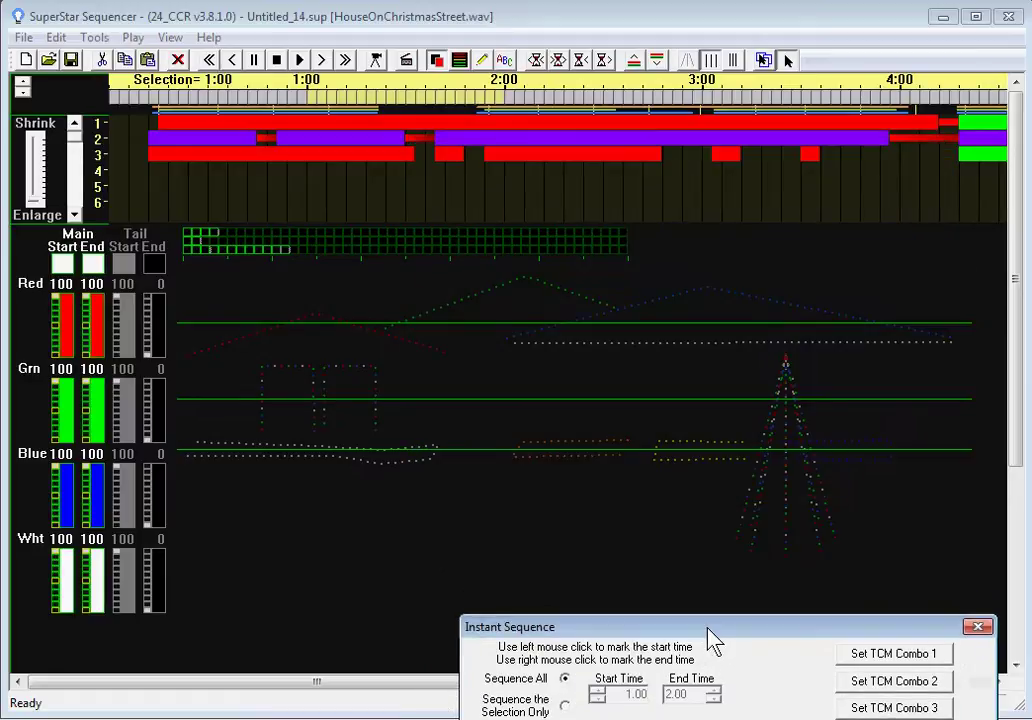
{"action": "left_click", "coordinate": [376, 60]}
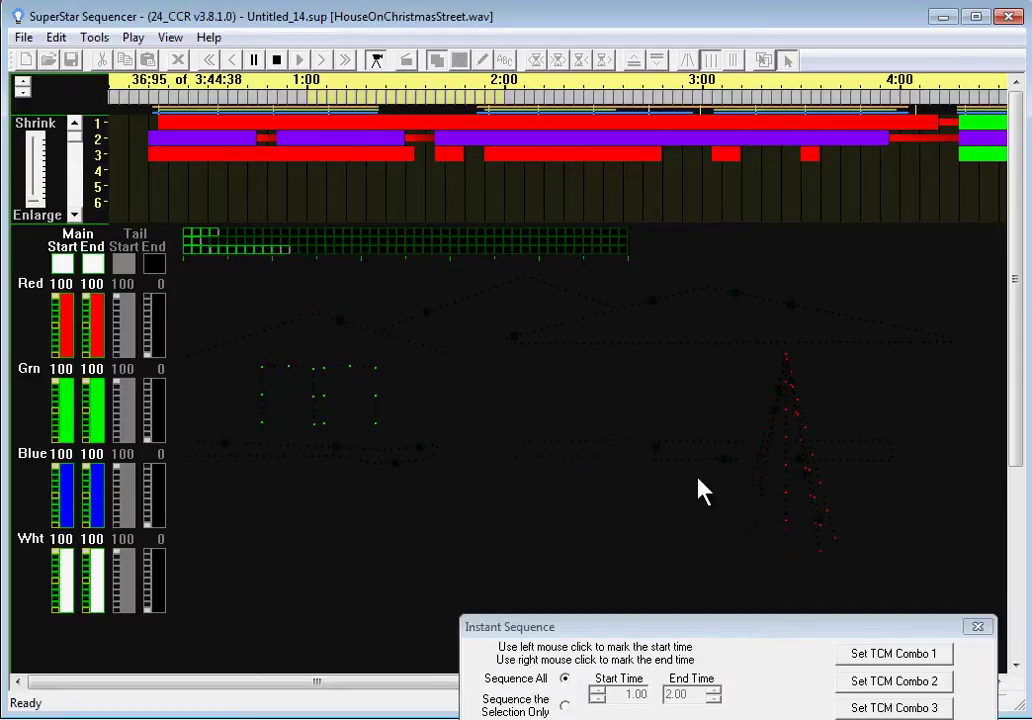
{"action": "left_click", "coordinate": [378, 62]}
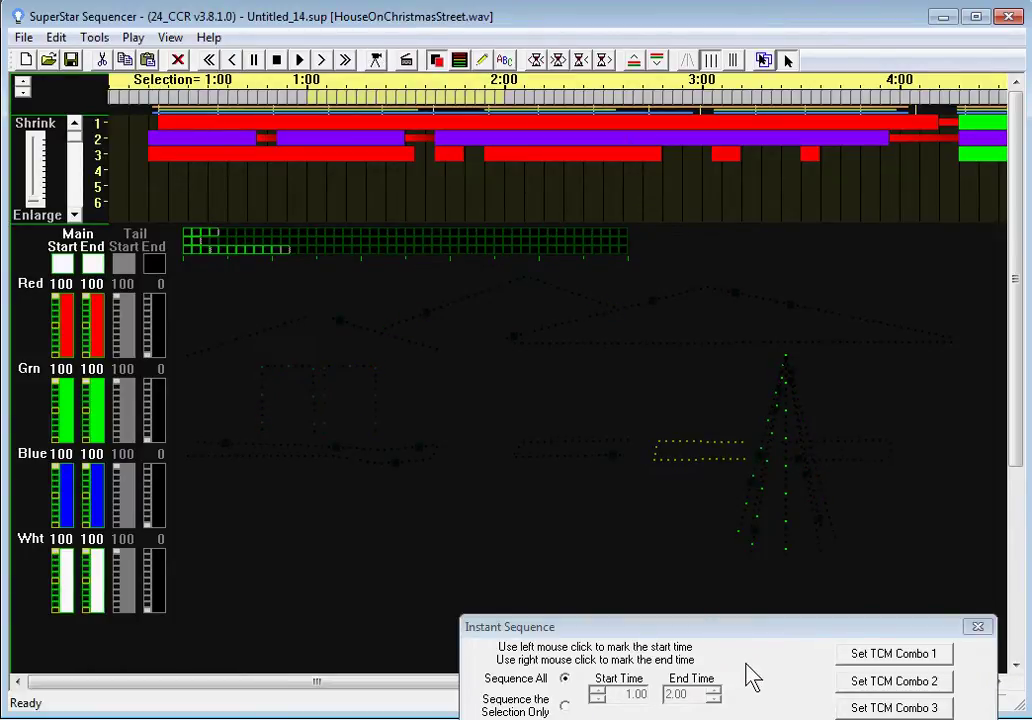
Clear the playback display and highlight the first grid row's cells to examine the roofline ribbons they control, then clear the selection.
{"action": "left_click_drag", "start_coordinate": [746, 638], "coordinate": [737, 708]}
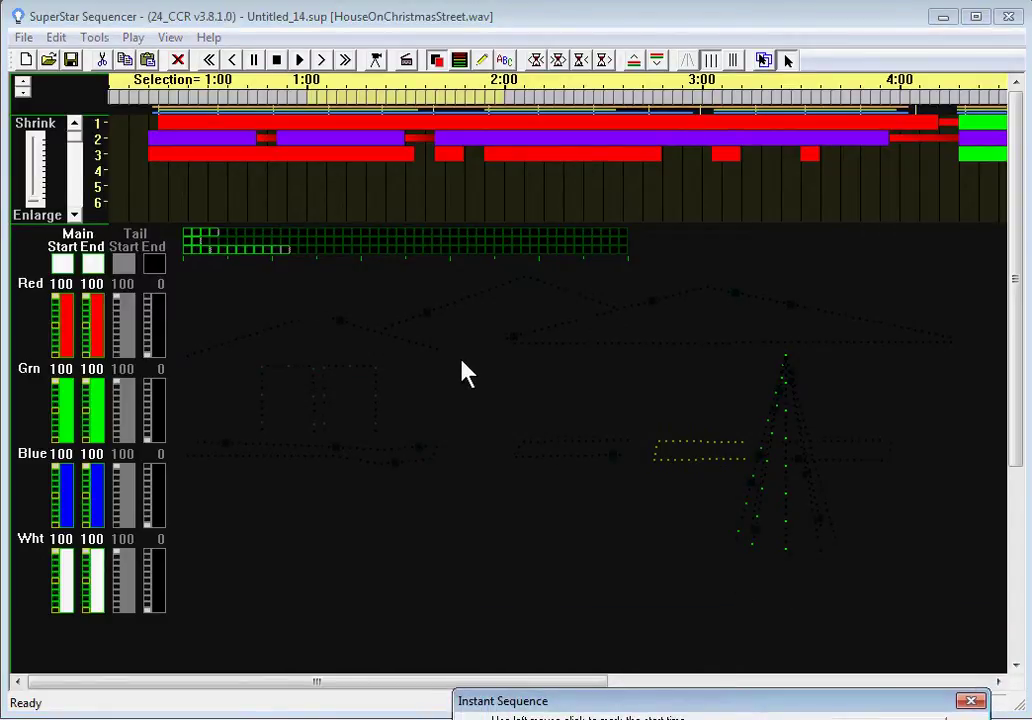
{"action": "left_click", "coordinate": [412, 560]}
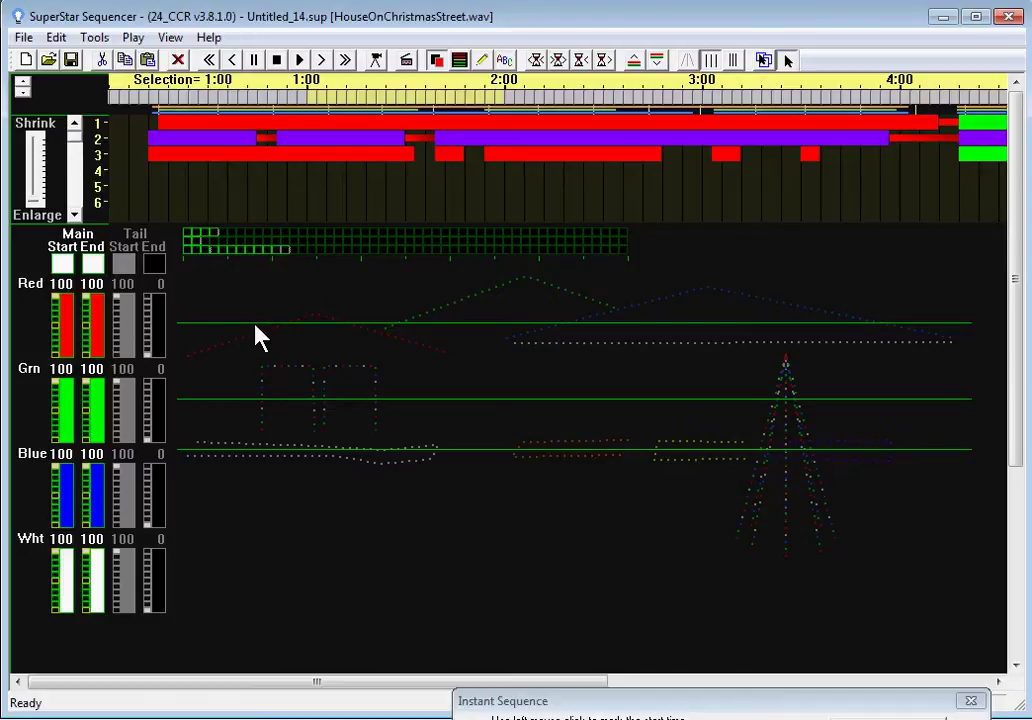
{"action": "left_click", "coordinate": [188, 233]}
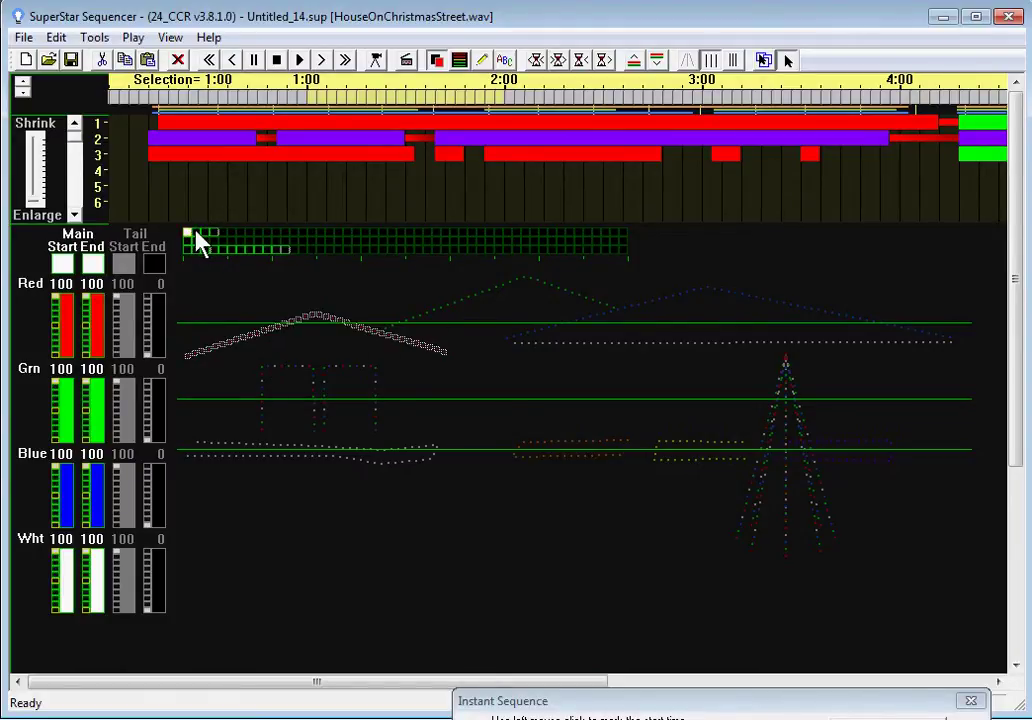
{"action": "left_click", "coordinate": [198, 233]}
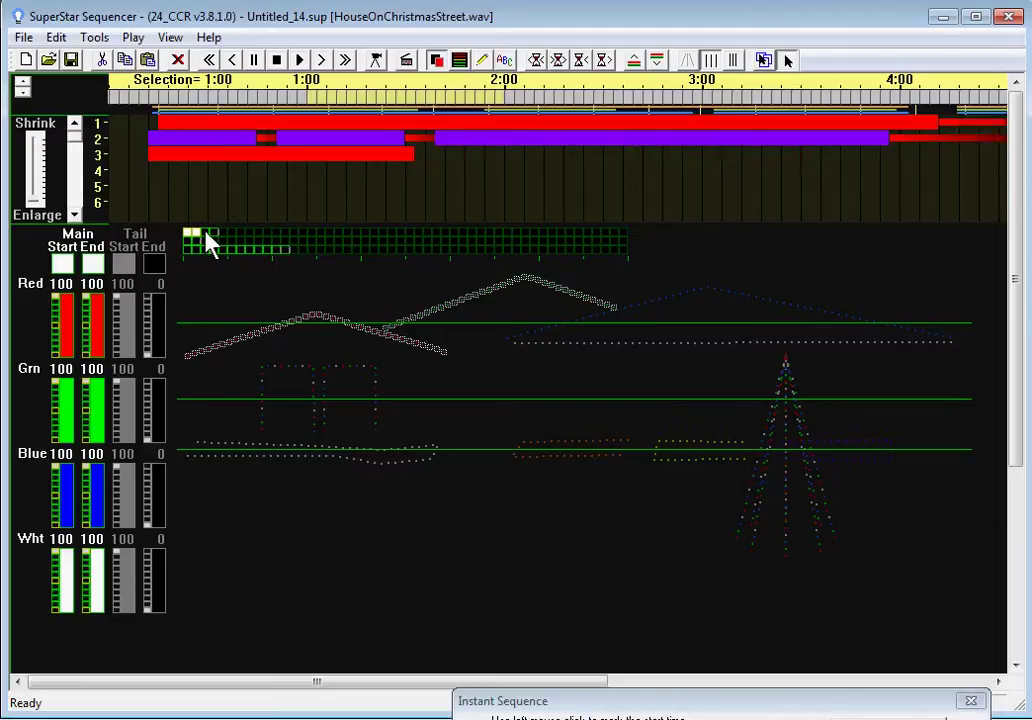
{"action": "left_click", "coordinate": [207, 234]}
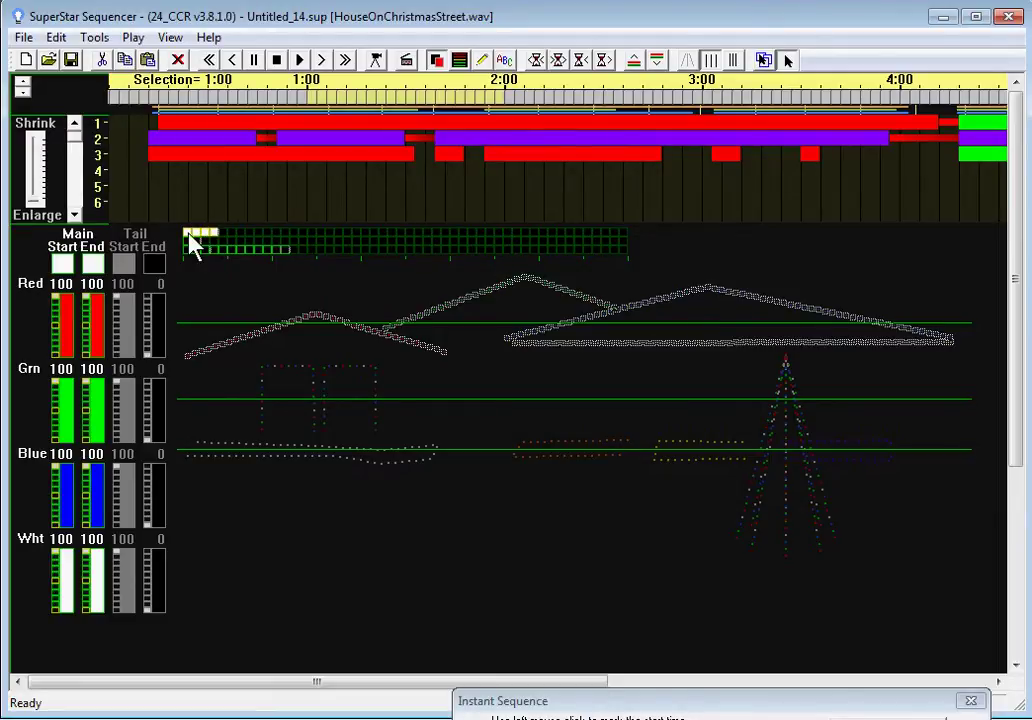
{"action": "left_click", "coordinate": [214, 248]}
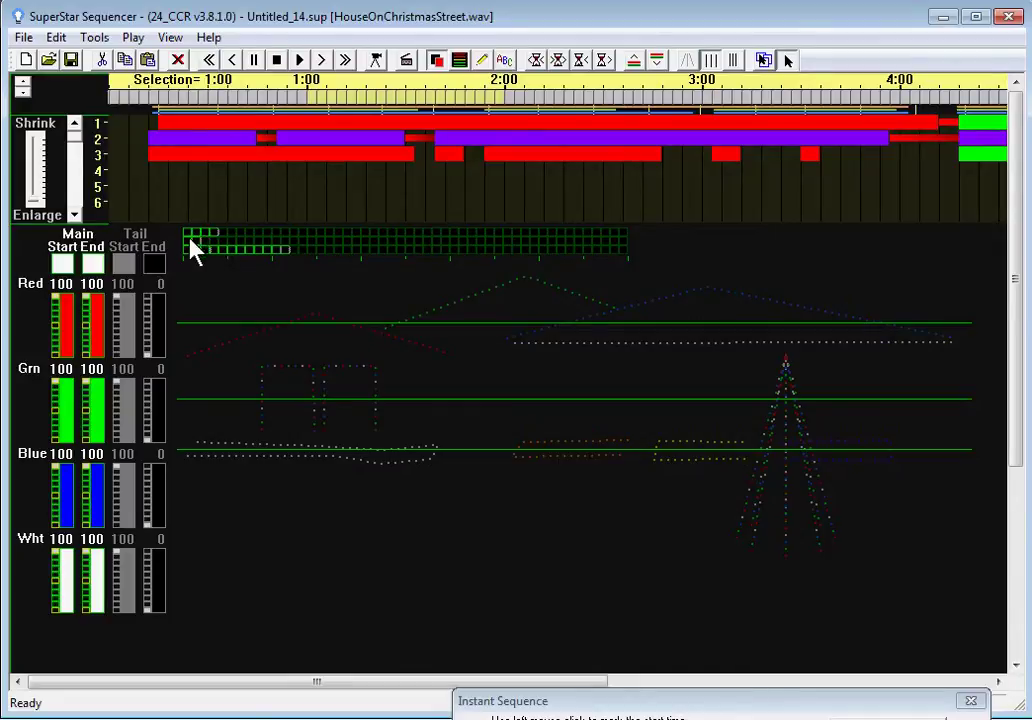
Highlight both cells of the second grid row to examine the two rectangular outlines below the roofline, then clear the selection.
{"action": "left_click", "coordinate": [187, 242]}
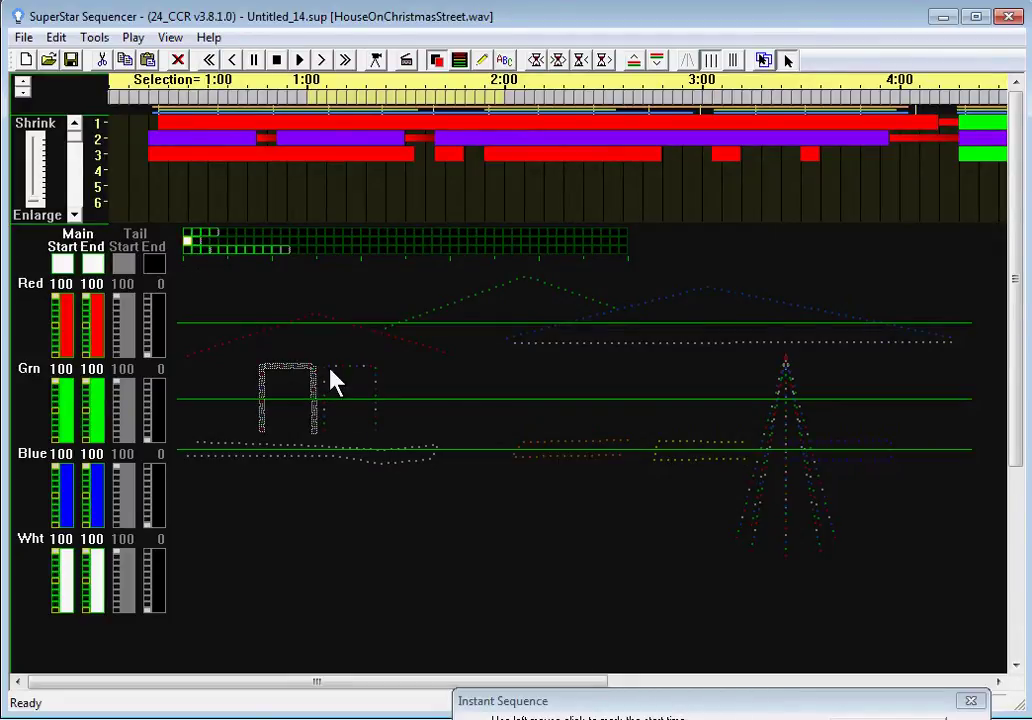
{"action": "left_click", "coordinate": [197, 242], "text": "ctrl"}
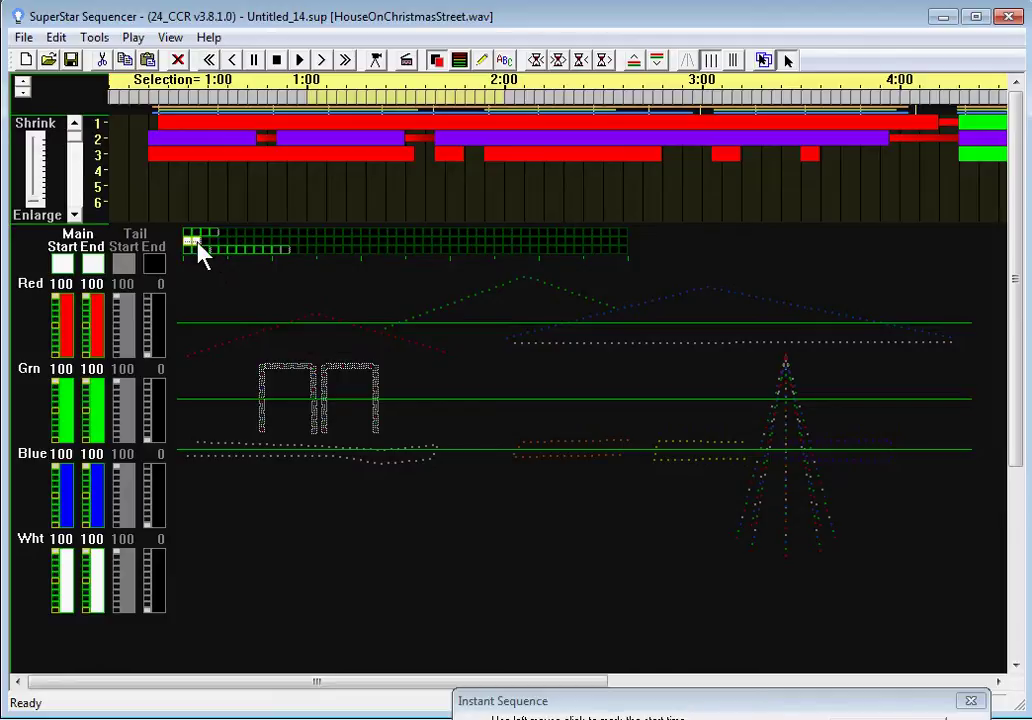
{"action": "left_click", "coordinate": [205, 265]}
Highlight the third grid row's cells one by one to examine the bushes and tree strands they control, then clear the selection.
{"action": "left_click", "coordinate": [186, 249]}
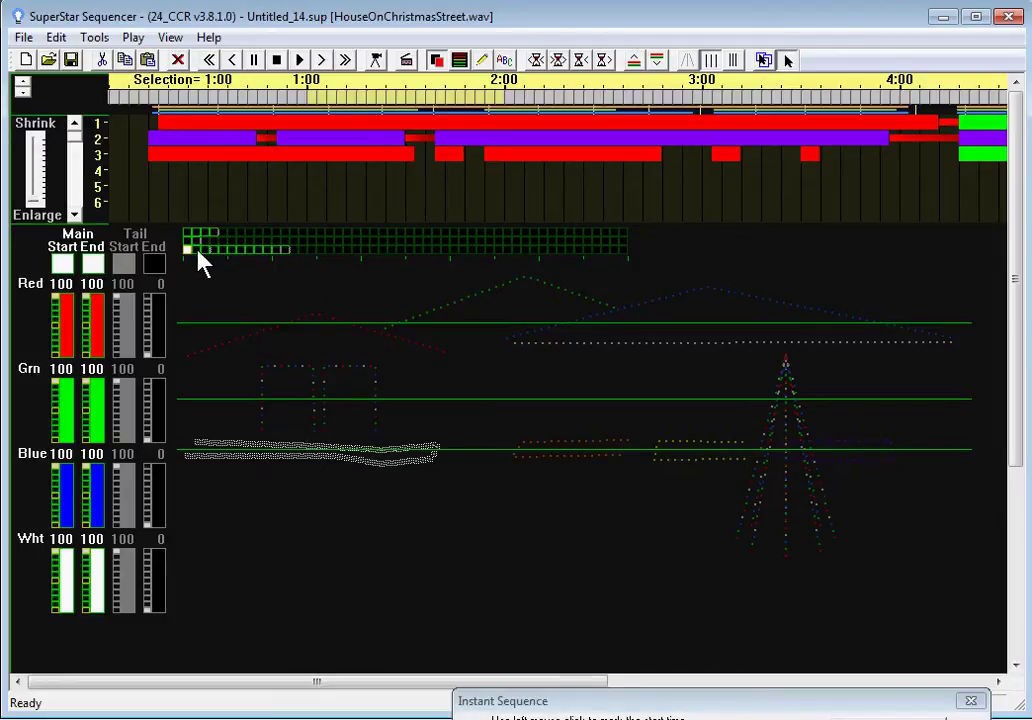
{"action": "left_click", "coordinate": [197, 249], "text": "ctrl"}
{"action": "left_click", "coordinate": [208, 251], "text": "ctrl"}
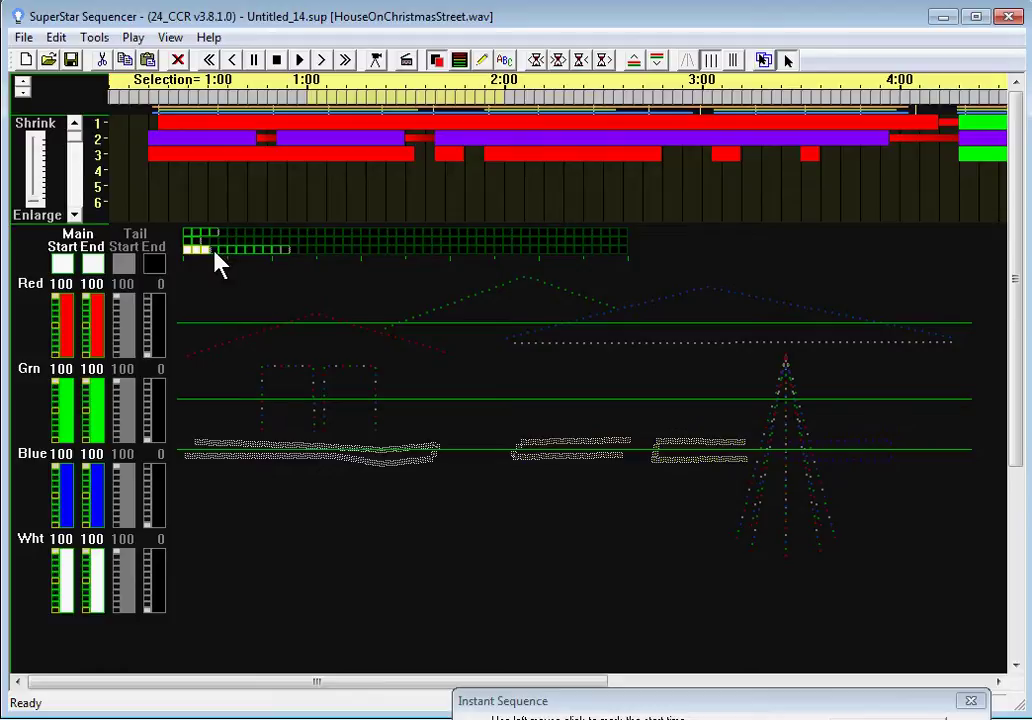
{"action": "left_click", "coordinate": [225, 252], "text": "ctrl"}
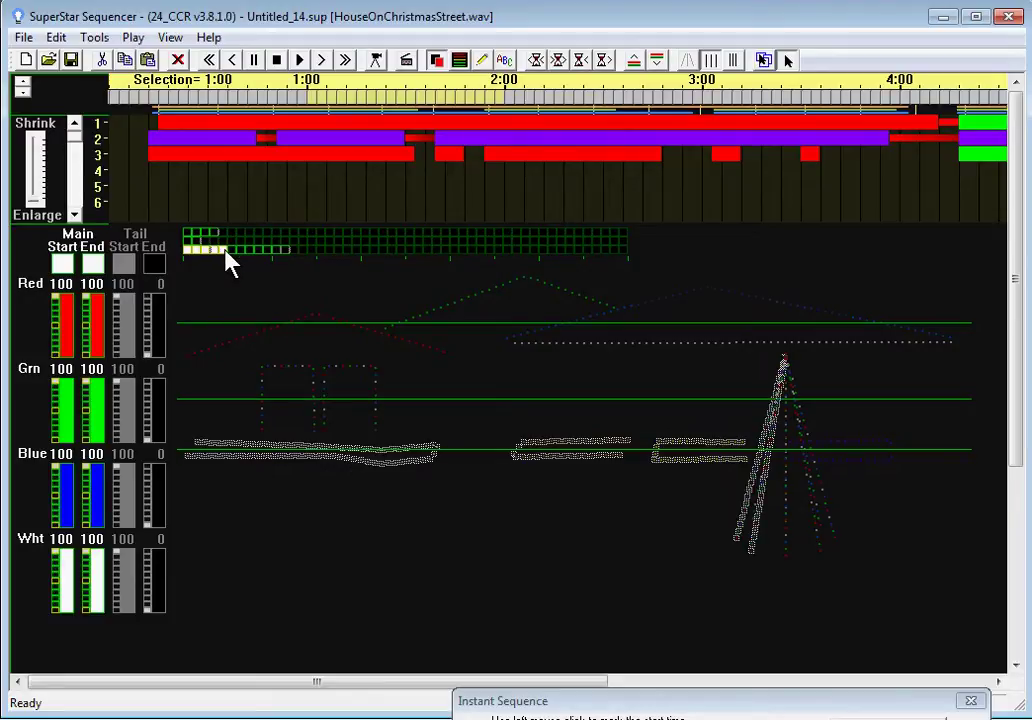
{"action": "left_click", "coordinate": [234, 251], "text": "ctrl"}
{"action": "left_click", "coordinate": [241, 251], "text": "ctrl"}
{"action": "left_click", "coordinate": [251, 251], "text": "ctrl"}
{"action": "left_click", "coordinate": [262, 251], "text": "ctrl"}
{"action": "left_click", "coordinate": [272, 251], "text": "ctrl"}
{"action": "left_click", "coordinate": [281, 251], "text": "ctrl"}
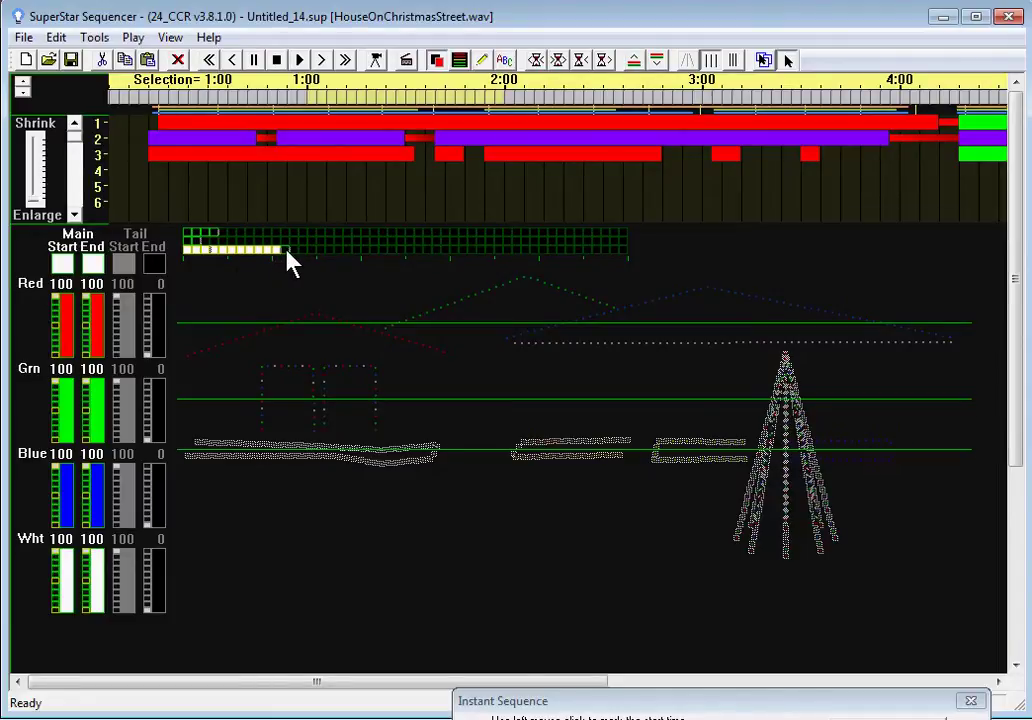
{"action": "left_click", "coordinate": [287, 251], "text": "ctrl"}
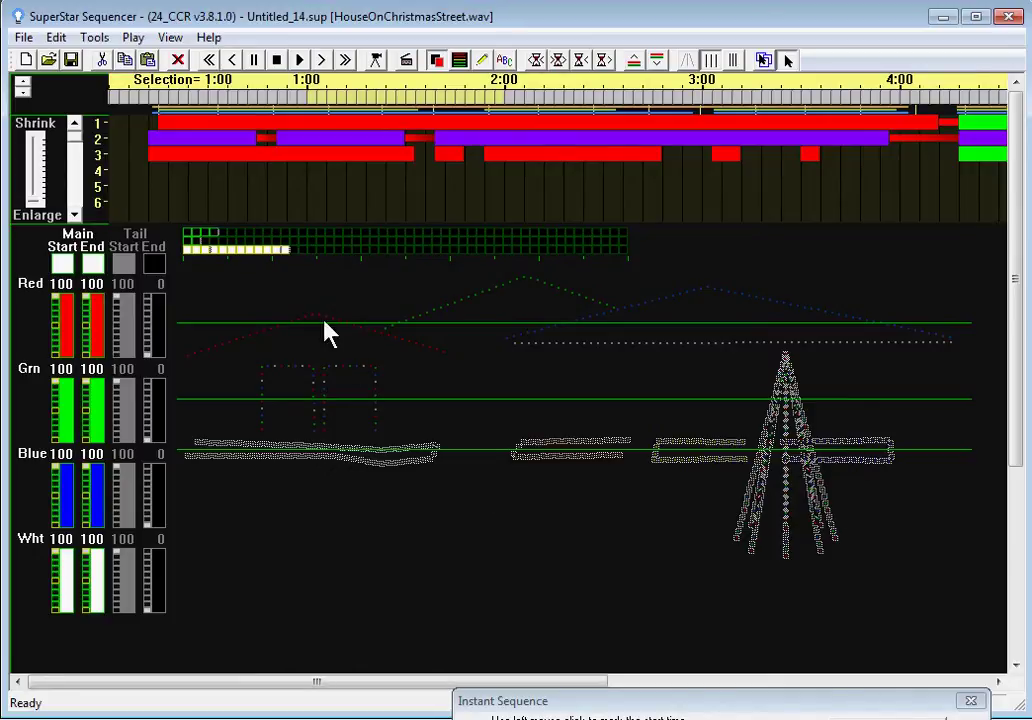
{"action": "left_click", "coordinate": [287, 262]}
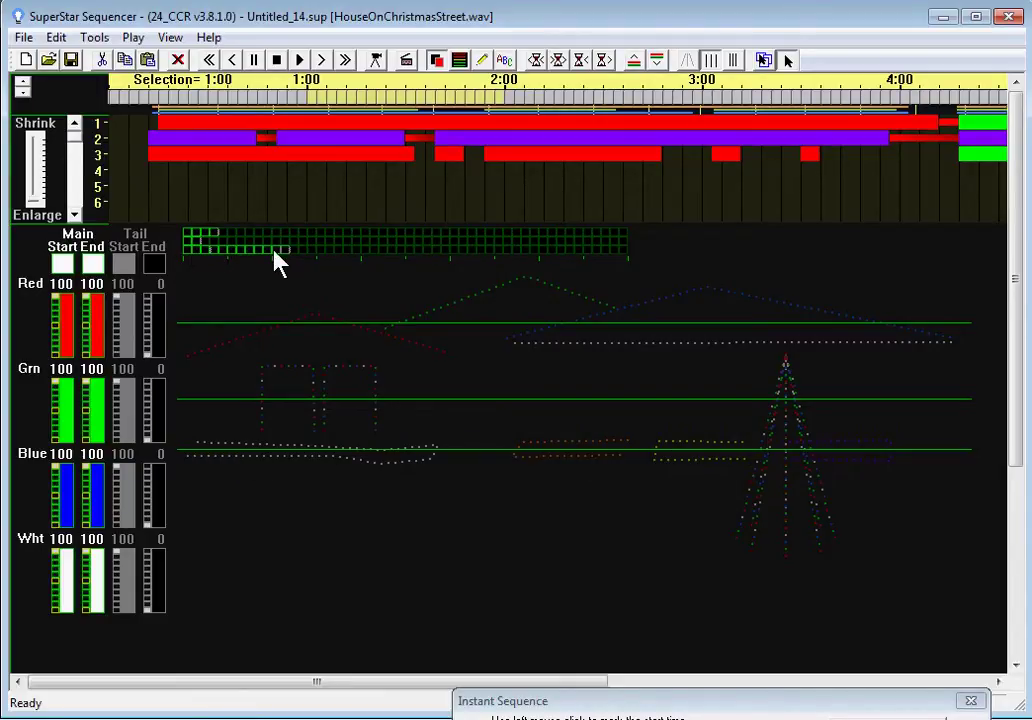
Select the red roofline, window area and individual tree strands in the visualization to examine which grid cells they map to.
{"action": "left_click", "coordinate": [265, 332]}
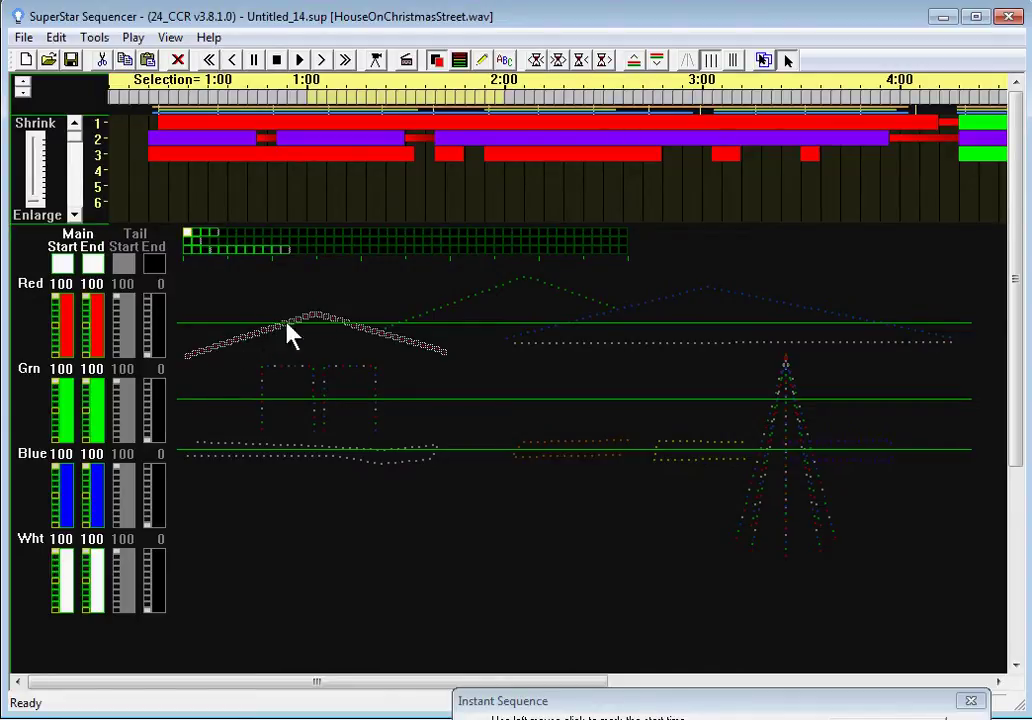
{"action": "left_click", "coordinate": [194, 234]}
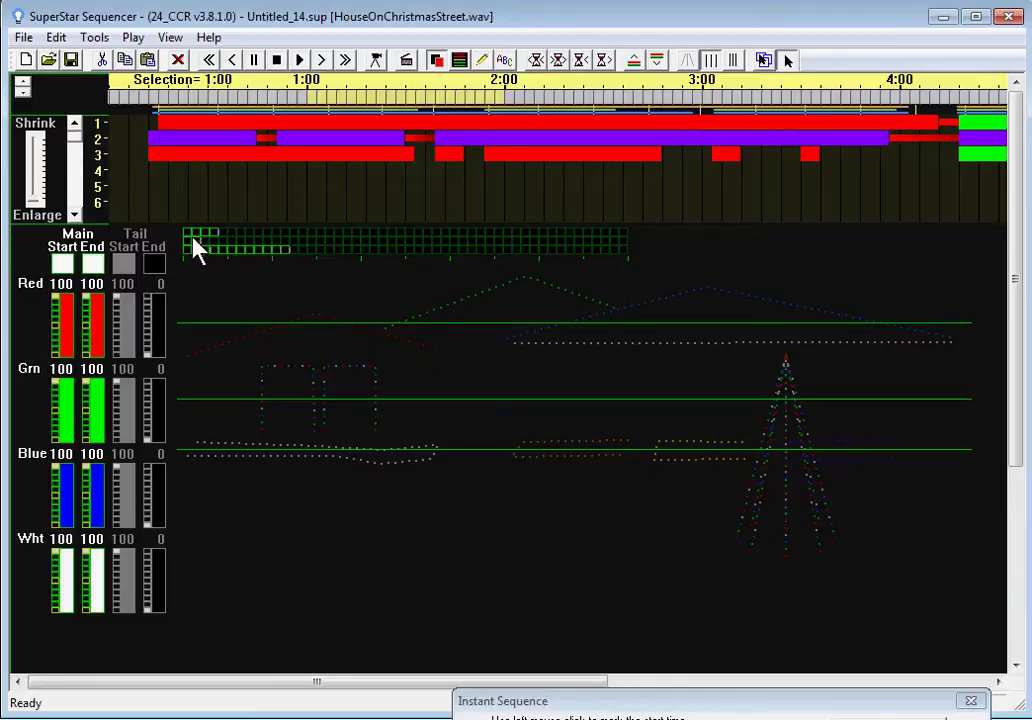
{"action": "left_click", "coordinate": [282, 418]}
{"action": "left_click", "coordinate": [753, 540]}
{"action": "left_click", "coordinate": [788, 537]}
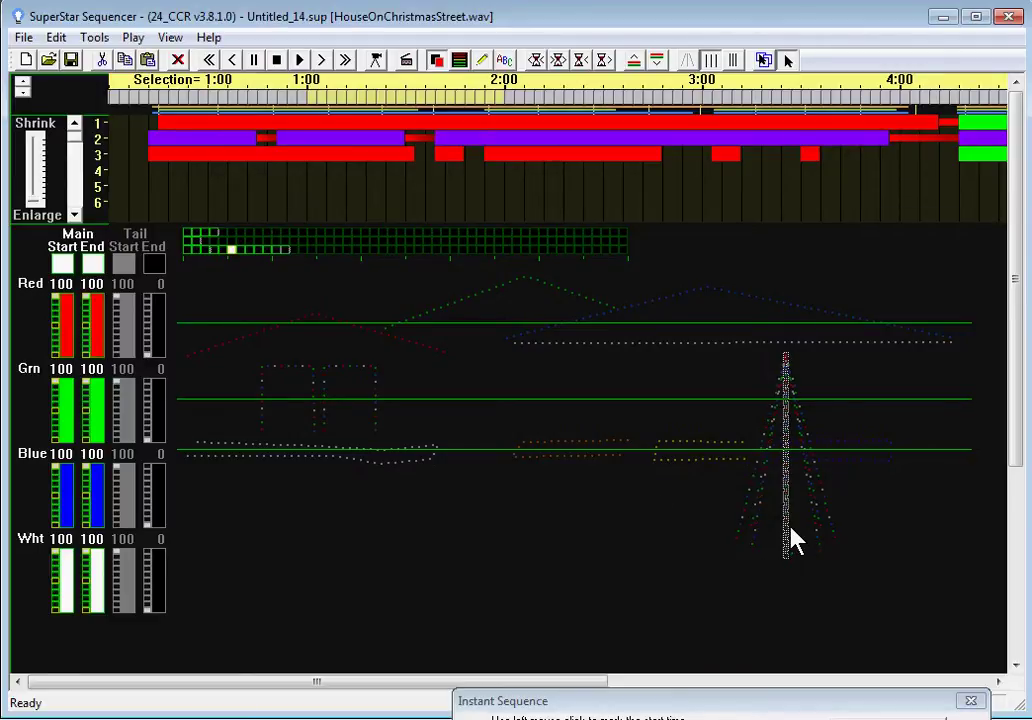
{"action": "left_click", "coordinate": [812, 540]}
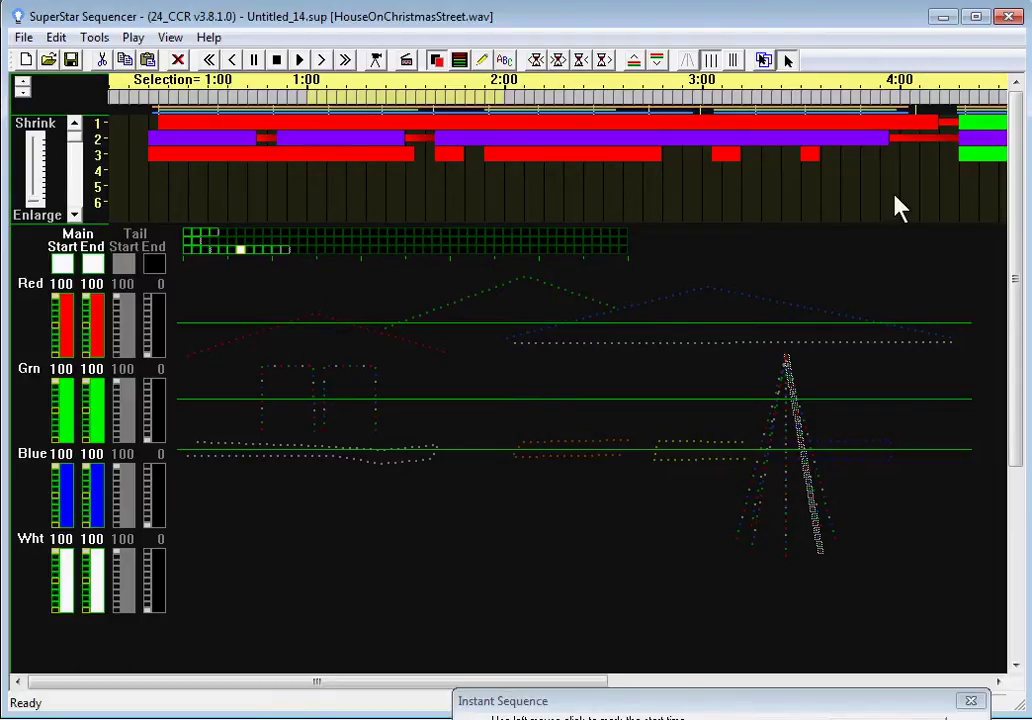
Switch to LOR Visualizer and open LightStrings.lee from the Editor\Samples folder.
{"action": "left_click", "coordinate": [941, 17]}
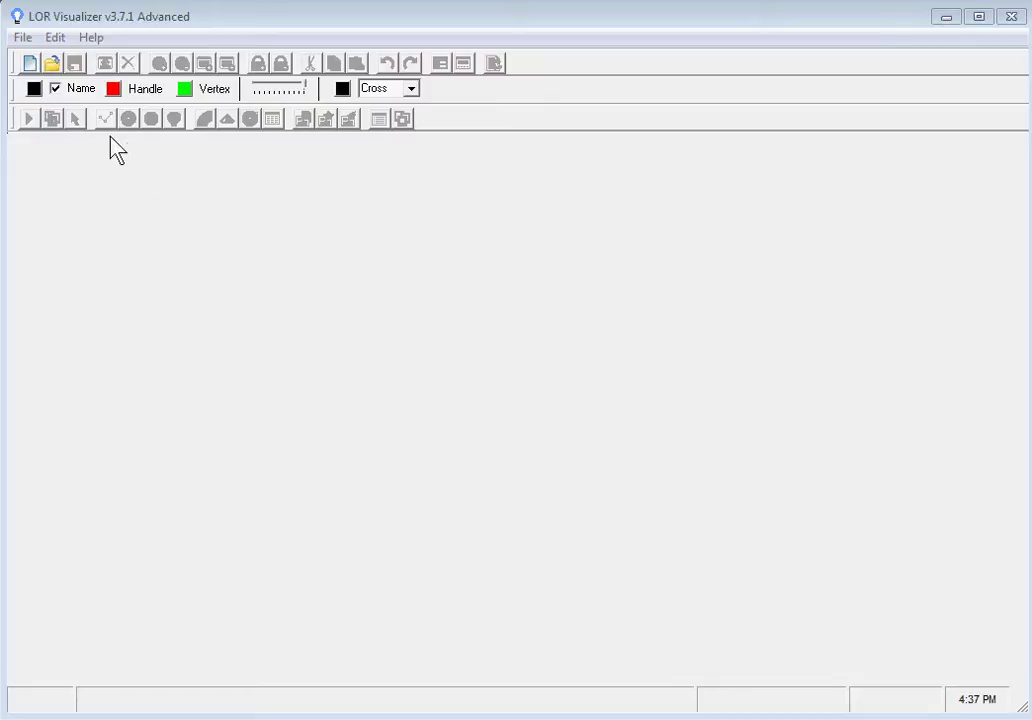
{"action": "left_click", "coordinate": [22, 40]}
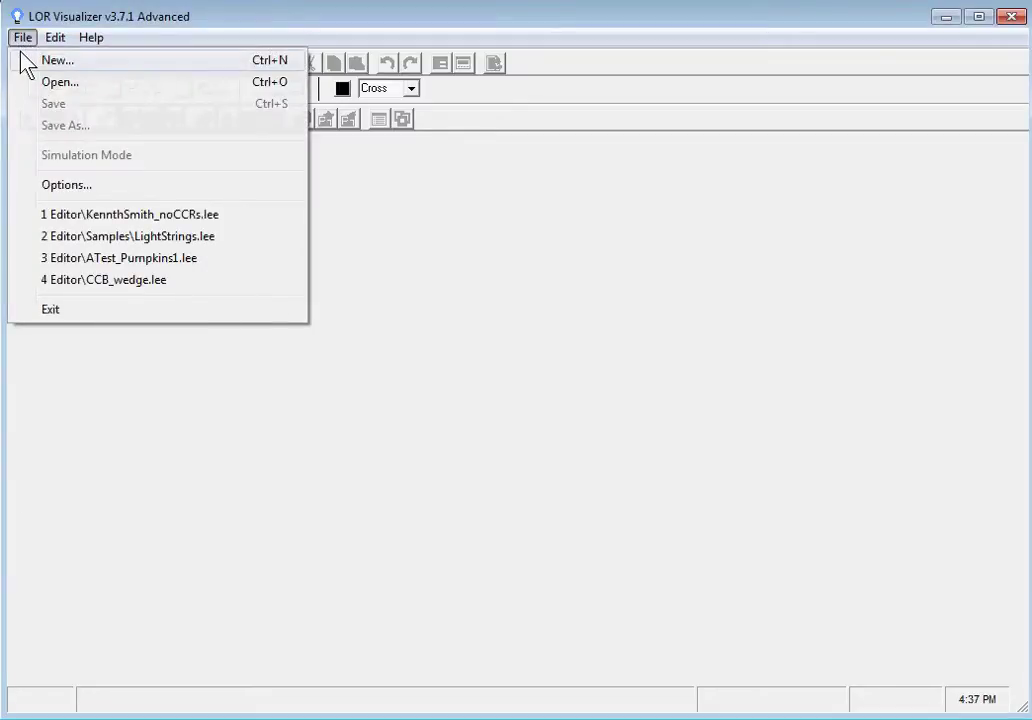
{"action": "left_click", "coordinate": [58, 86]}
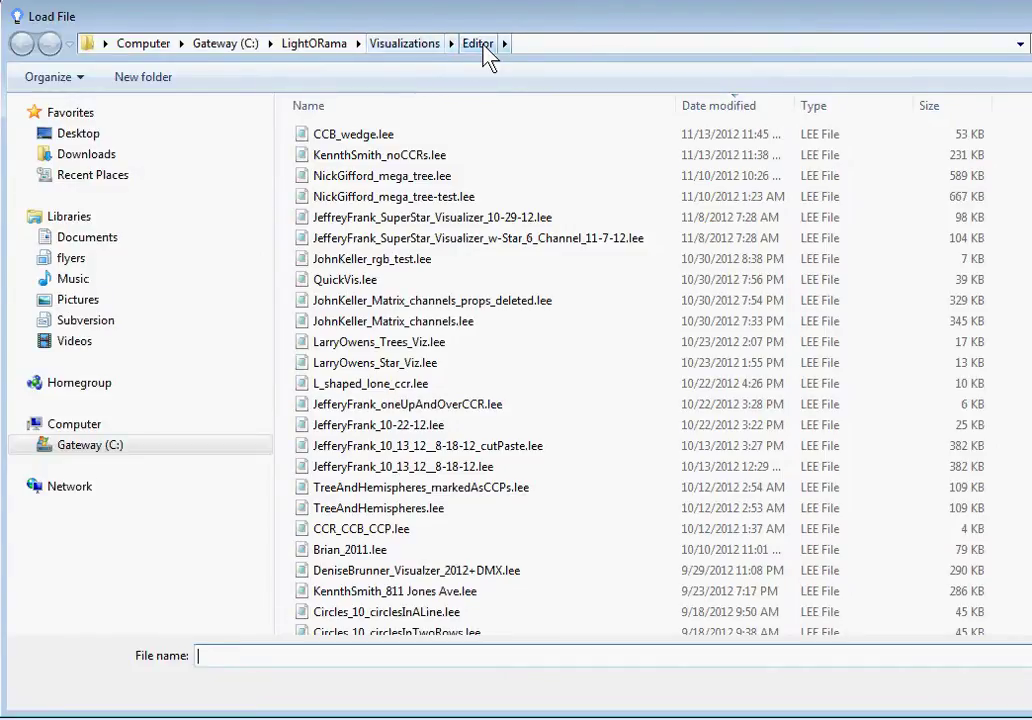
{"action": "scroll", "coordinate": [518, 492], "scroll_direction": "down", "scroll_amount": 10}
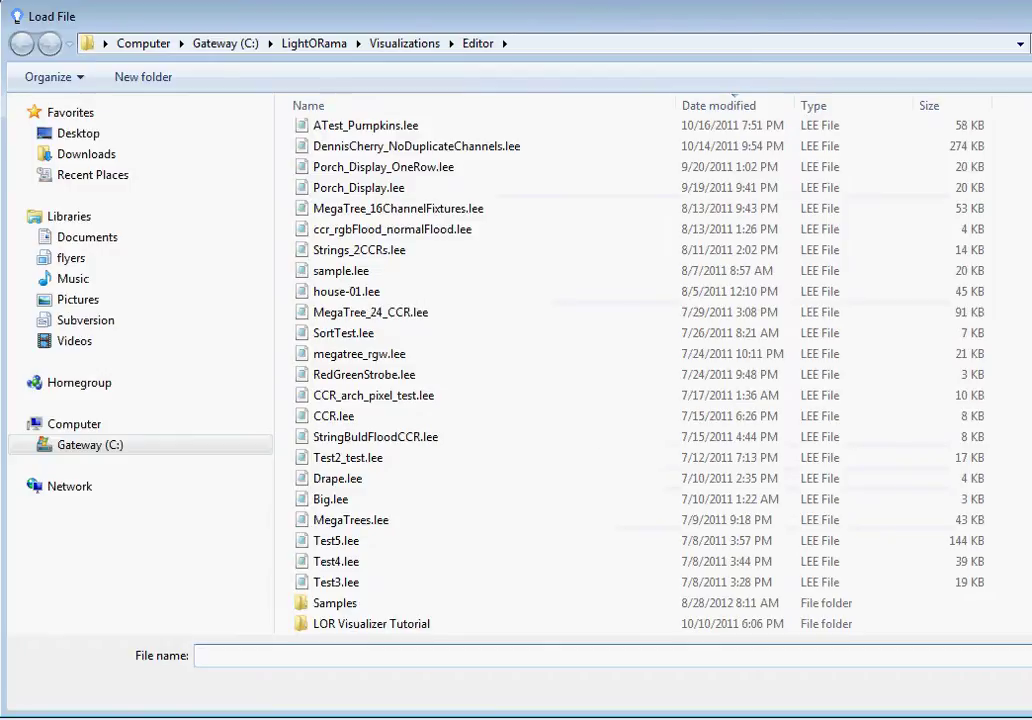
{"action": "double_click", "coordinate": [300, 605]}
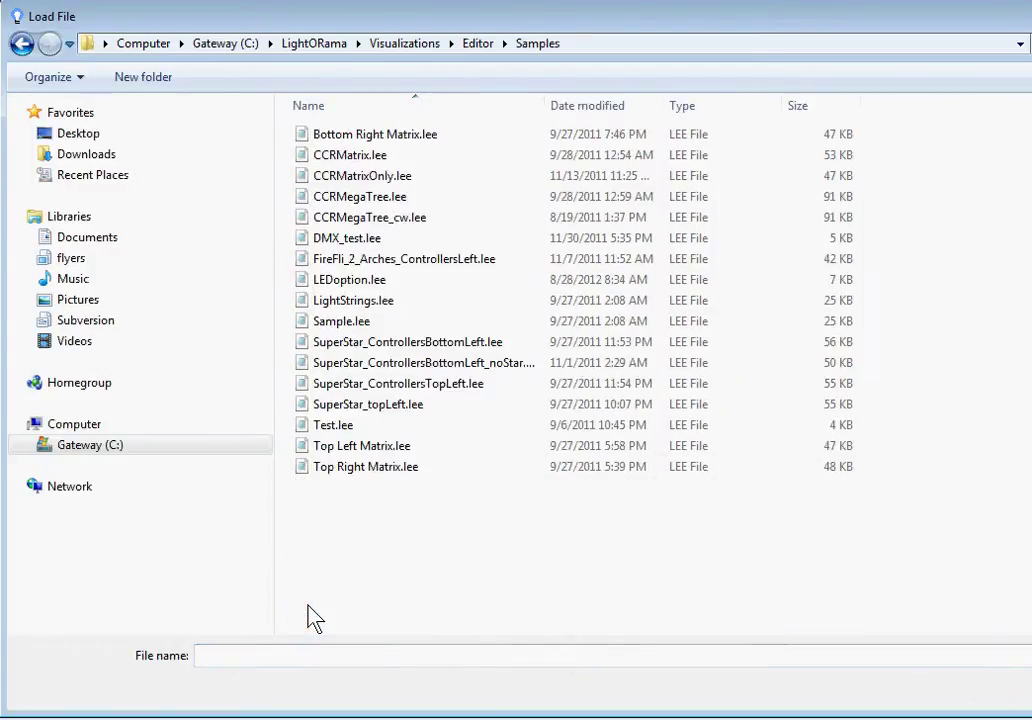
{"action": "left_click", "coordinate": [345, 305]}
{"action": "key", "text": "Return"}
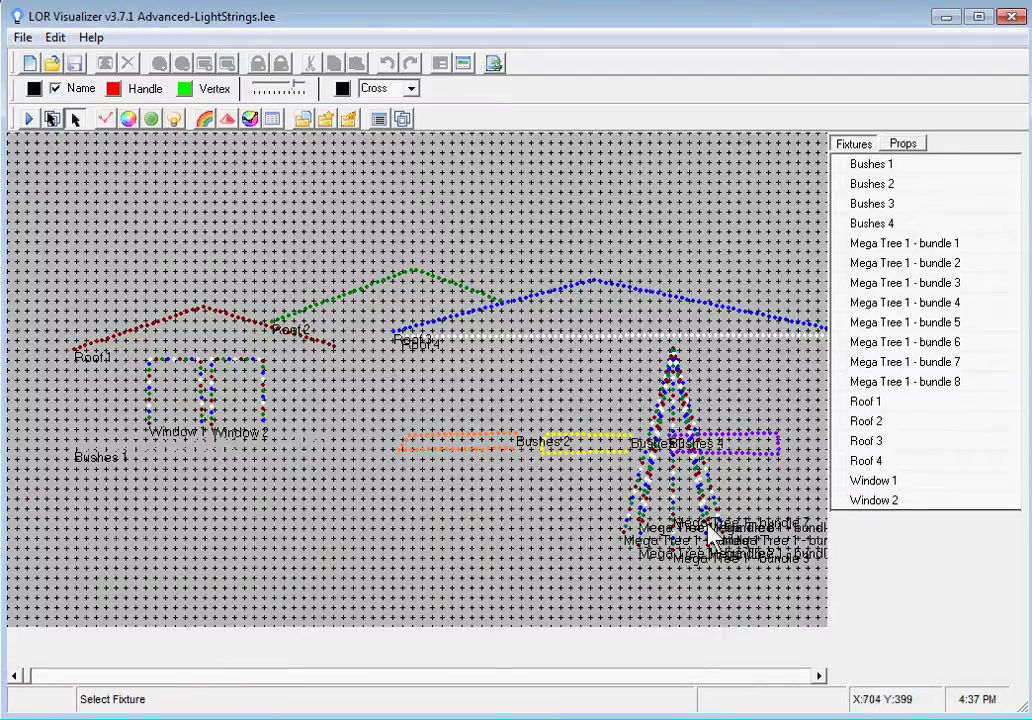
View the Bushes 2 fixture's properties to examine its assigned channel's unit and circuit, then close them without saving.
{"action": "mouse_move", "coordinate": [677, 448]}
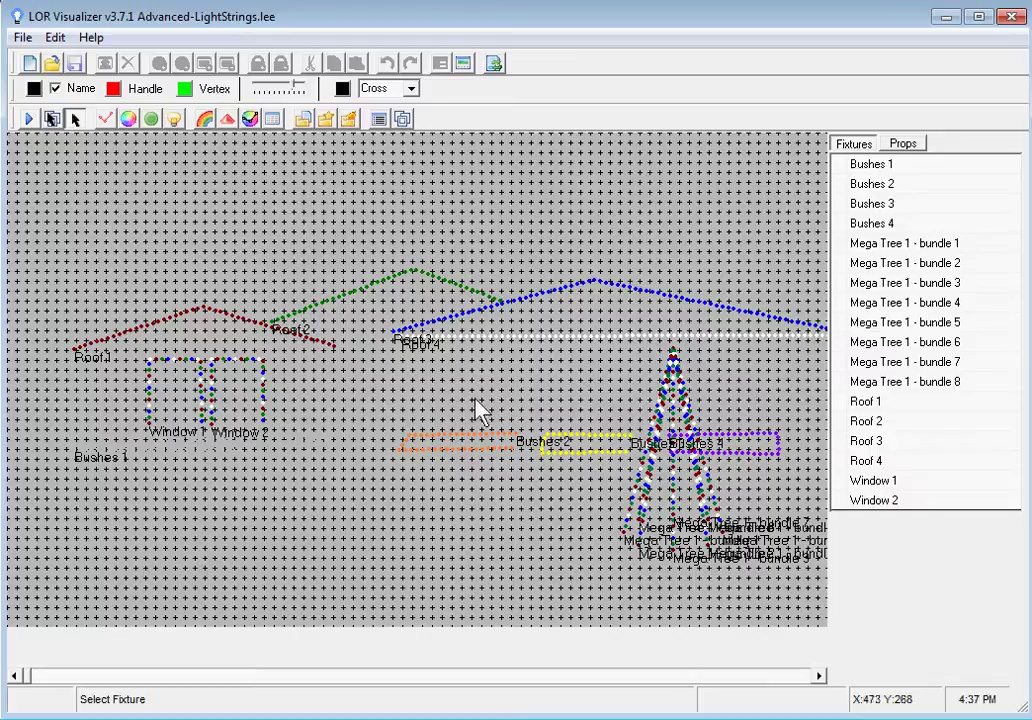
{"action": "double_click", "coordinate": [882, 188]}
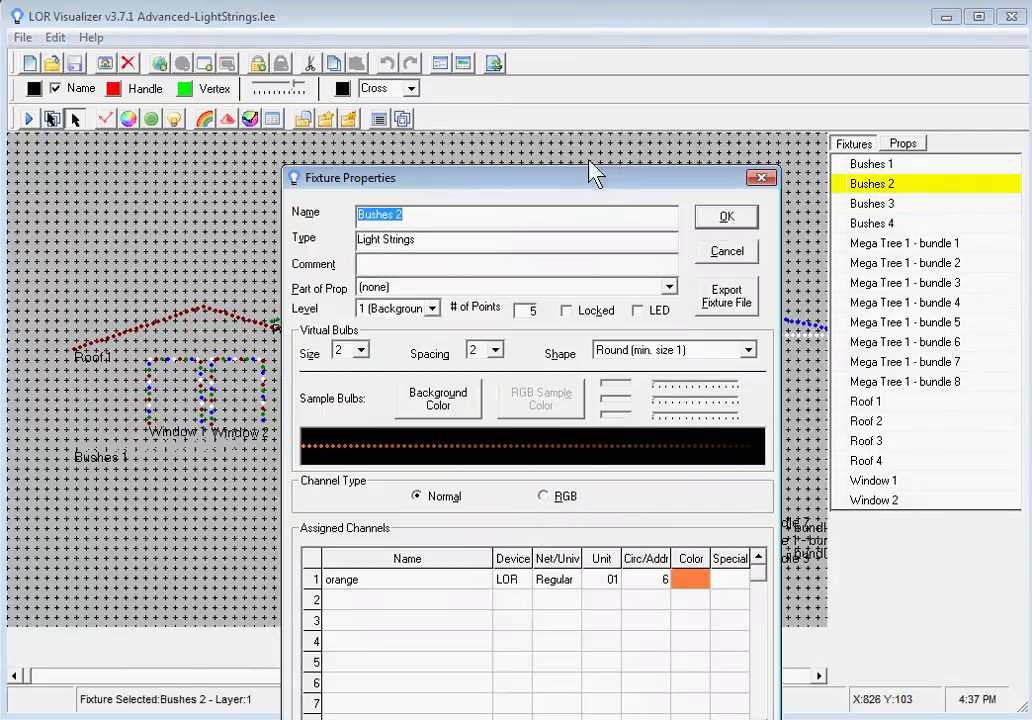
{"action": "left_click_drag", "start_coordinate": [585, 190], "coordinate": [553, 69]}
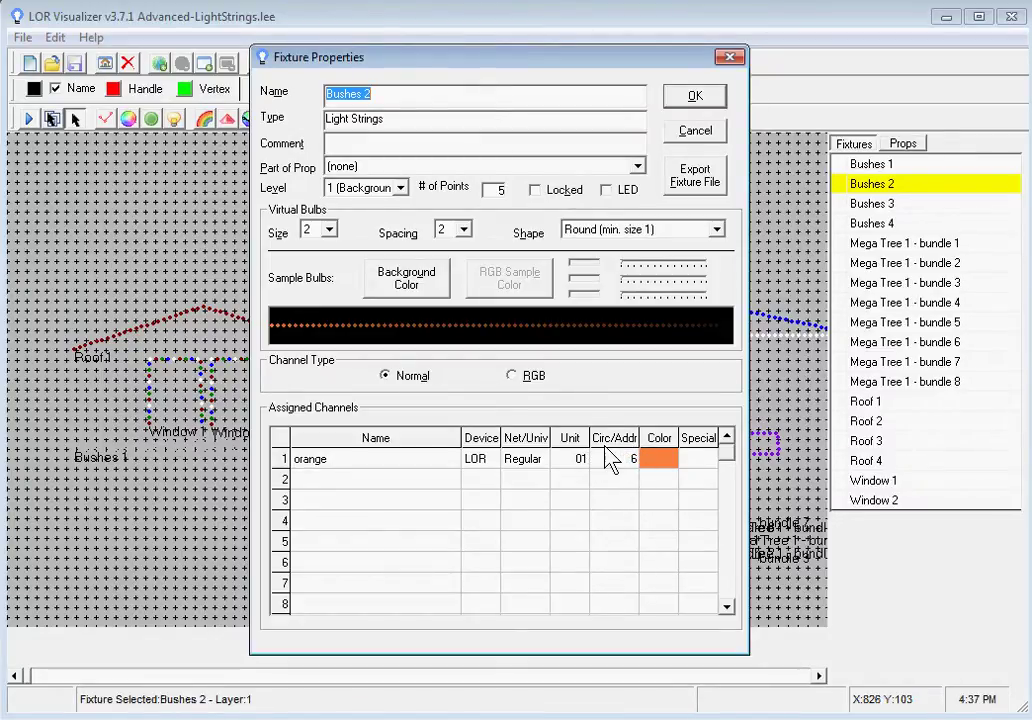
{"action": "key", "text": "BackSpace"}
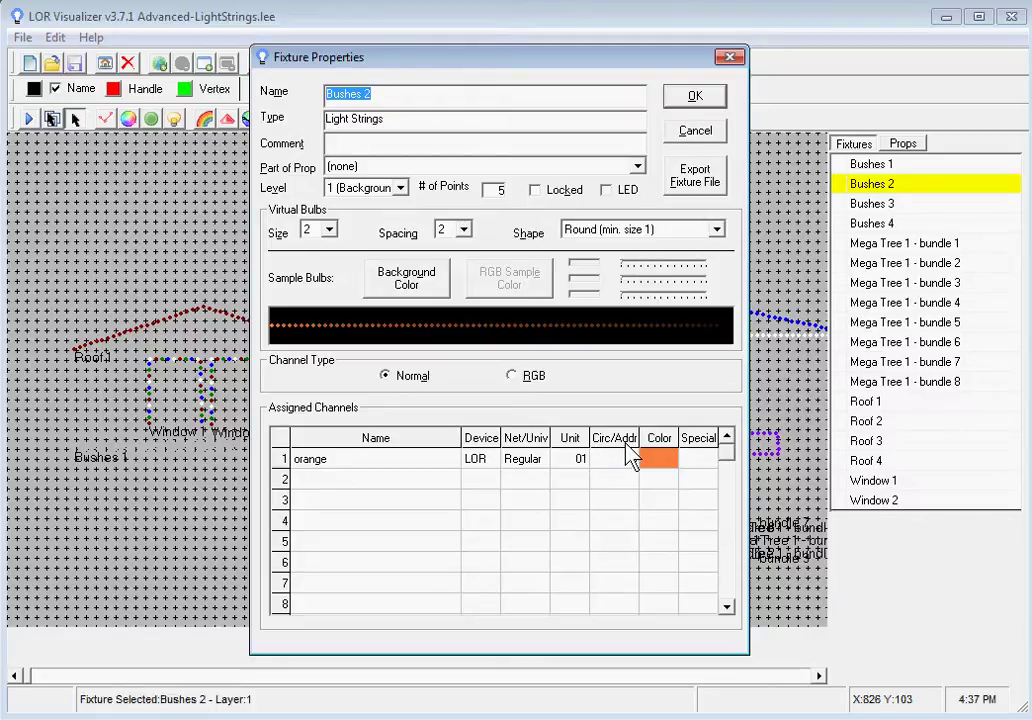
{"action": "type", "text": "6"}
{"action": "left_click", "coordinate": [697, 134]}
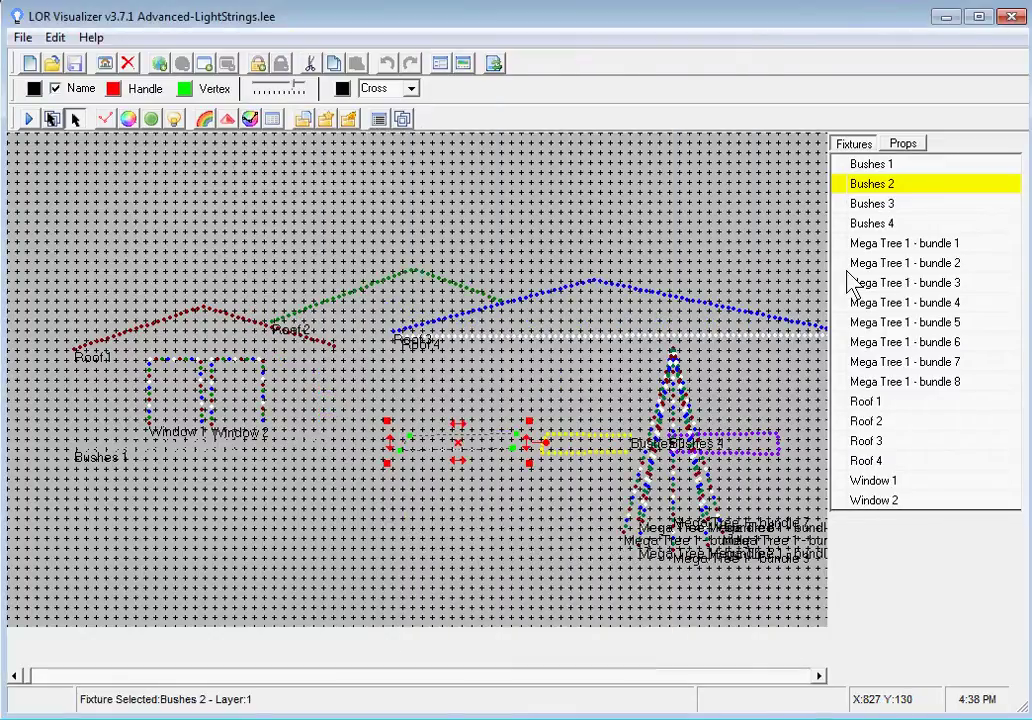
Examine the assigned channels of the Bushes 3 and Window 1 fixtures, closing each properties dialog without changes.
{"action": "double_click", "coordinate": [871, 204]}
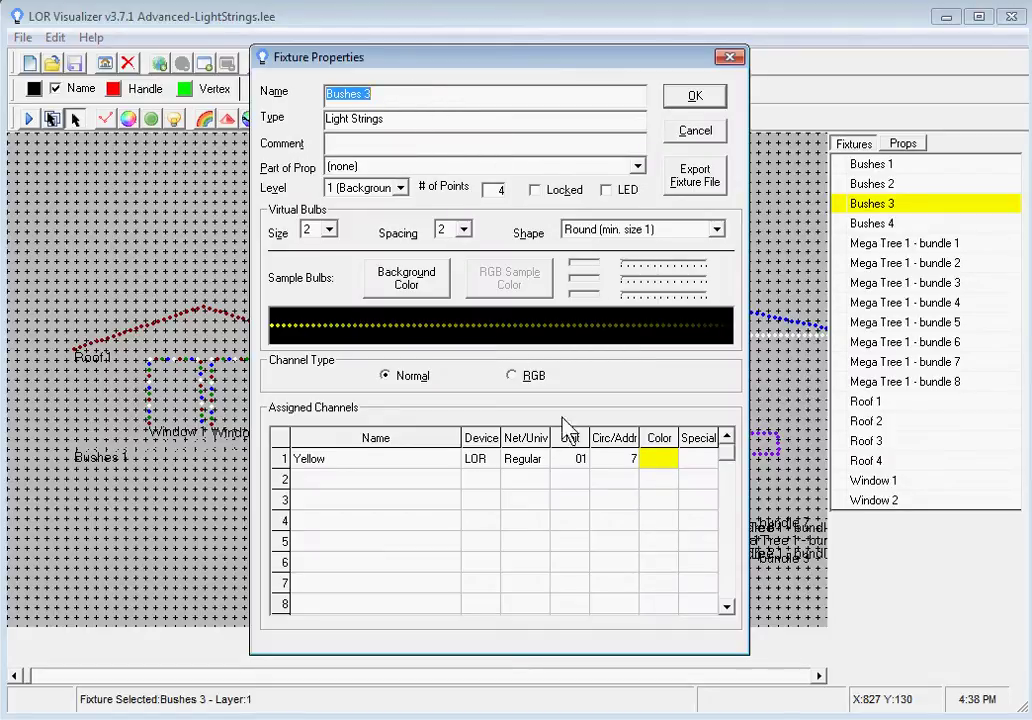
{"action": "left_click", "coordinate": [693, 135]}
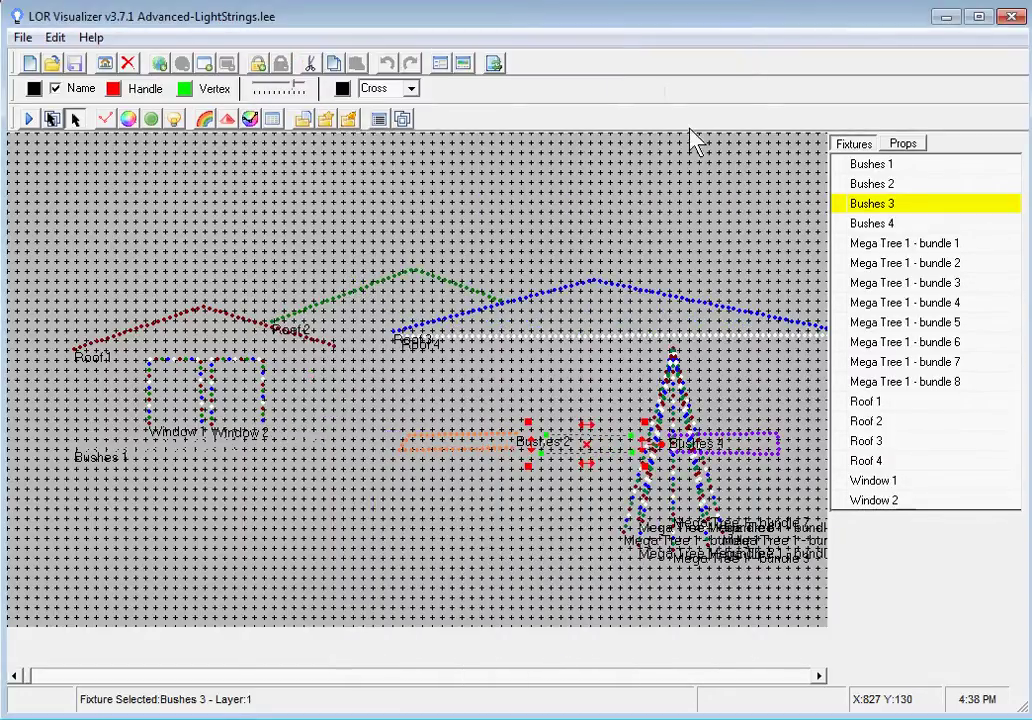
{"action": "double_click", "coordinate": [885, 484]}
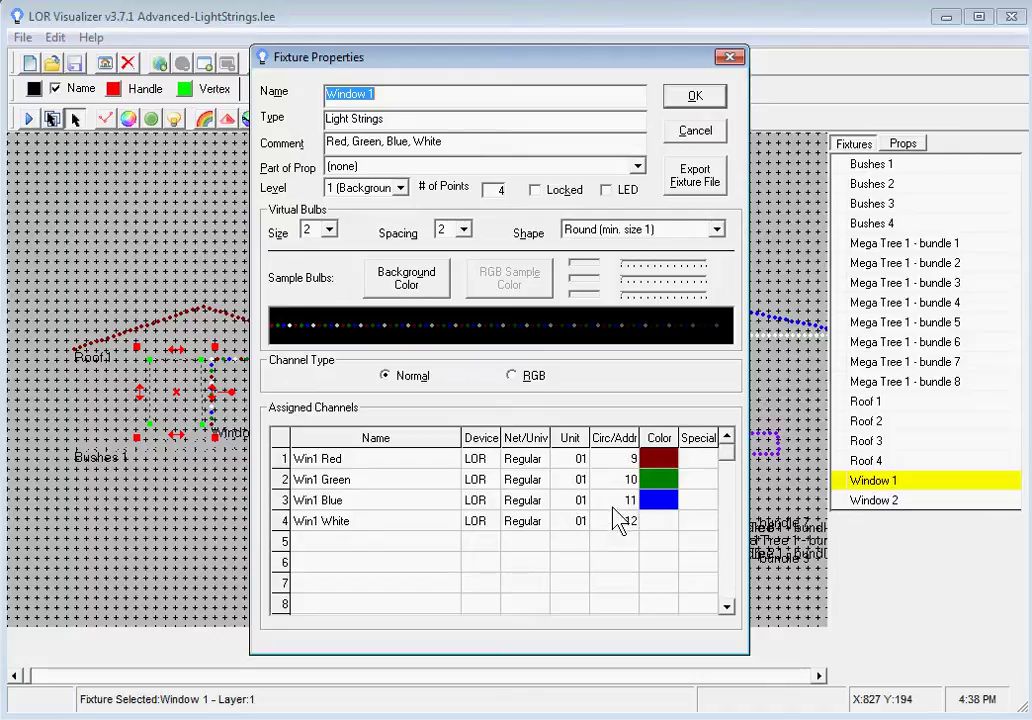
{"action": "left_click", "coordinate": [700, 133]}
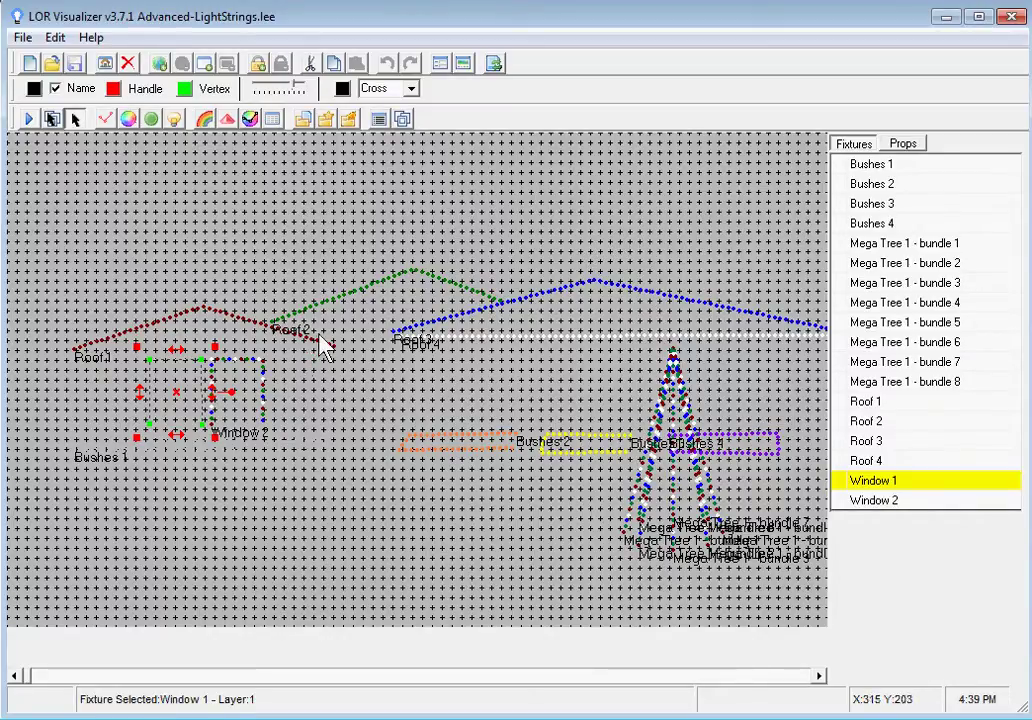
Open the visualization file ending in _noCCRs.lee from the Editor folder.
{"action": "left_click", "coordinate": [22, 38]}
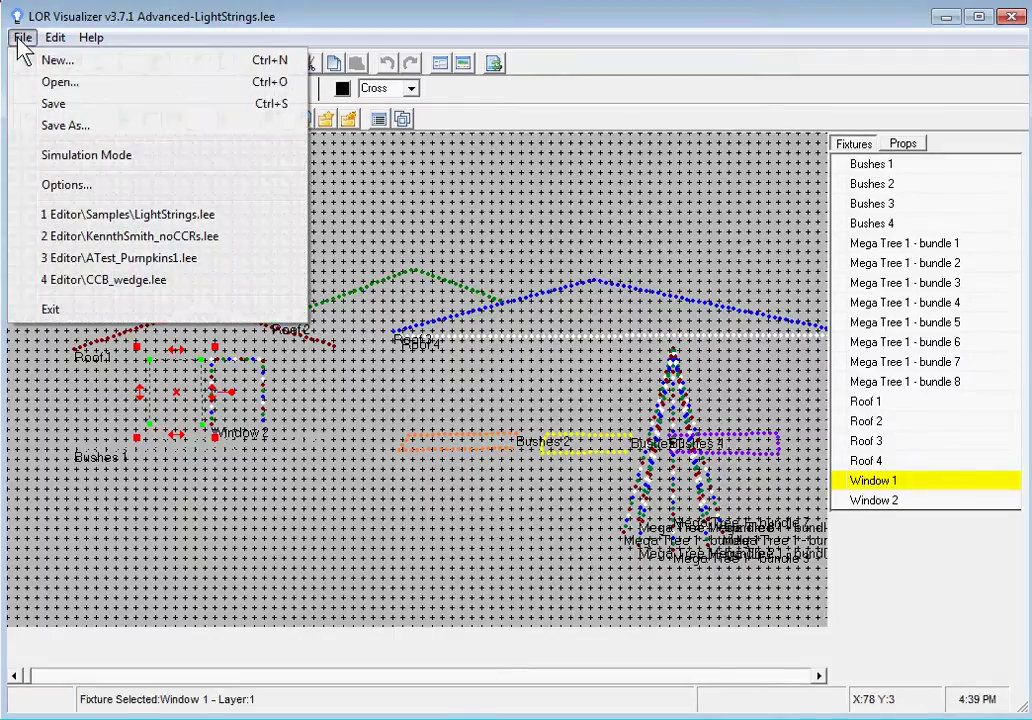
{"action": "left_click", "coordinate": [56, 86]}
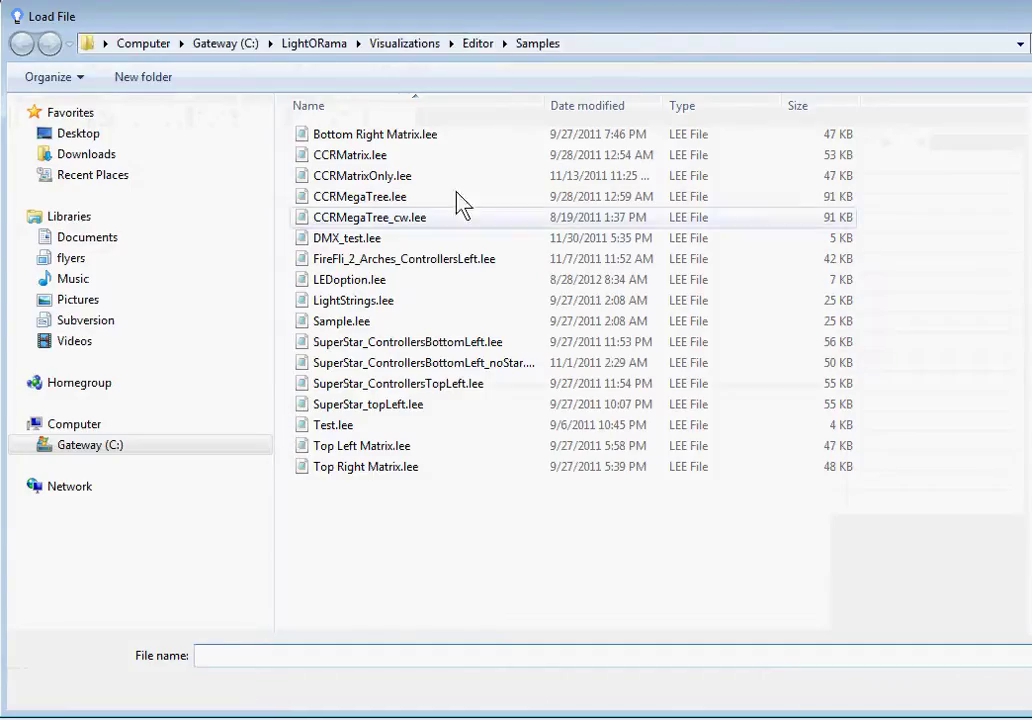
{"action": "left_click", "coordinate": [477, 44]}
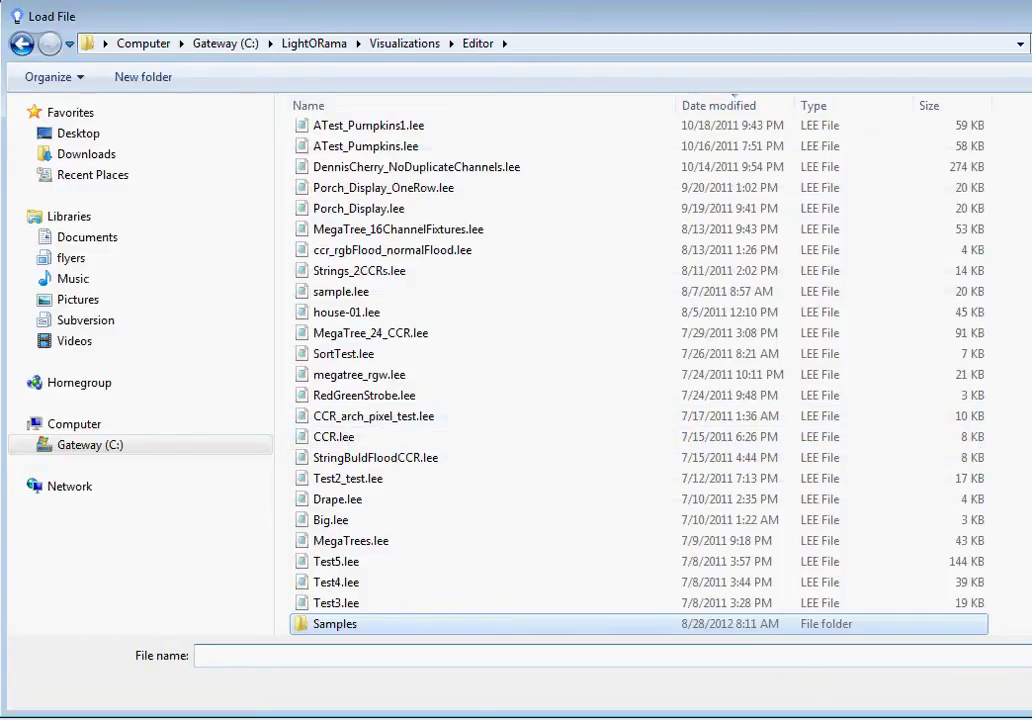
{"action": "scroll", "coordinate": [1020, 398], "scroll_direction": "up", "scroll_amount": 20}
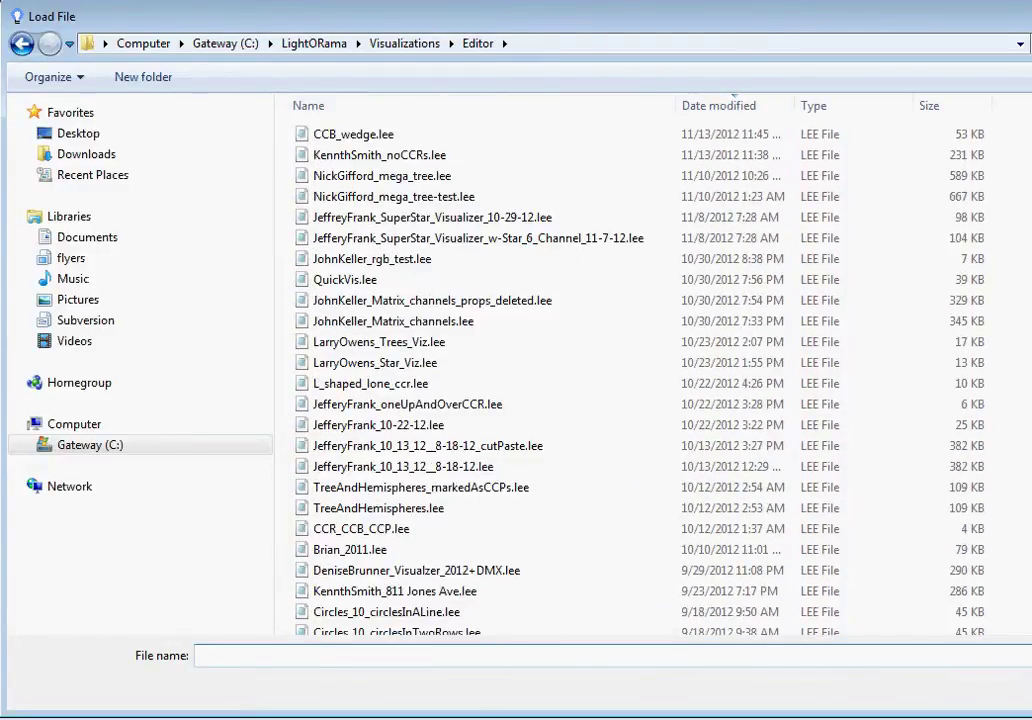
{"action": "left_click", "coordinate": [375, 157]}
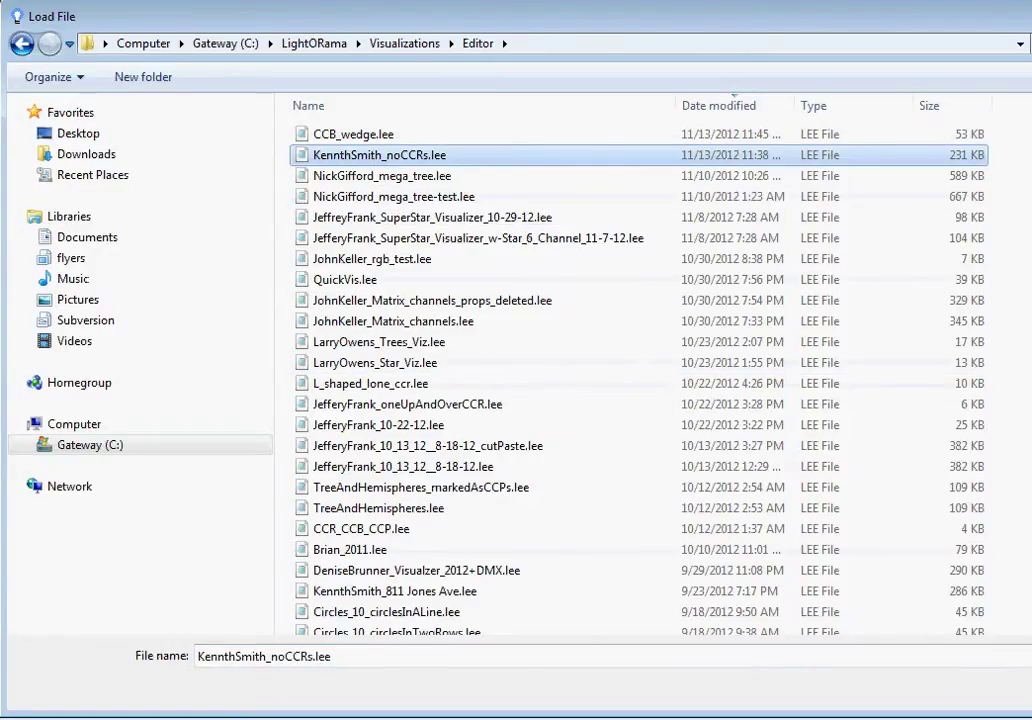
{"action": "key", "text": "Return"}
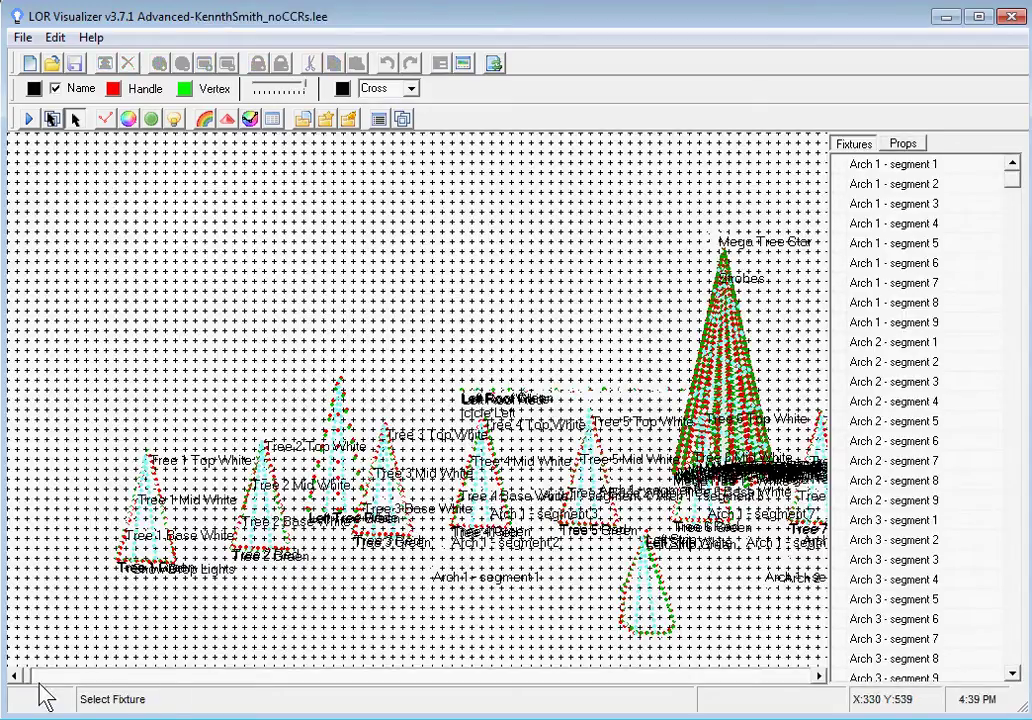
Look across the loaded layout and examine the MegaTree 1 - Green fixture's assigned channel, then close its properties without changes.
{"action": "left_click_drag", "start_coordinate": [30, 688], "coordinate": [570, 712]}
{"action": "left_click_drag", "start_coordinate": [700, 690], "coordinate": [18, 675]}
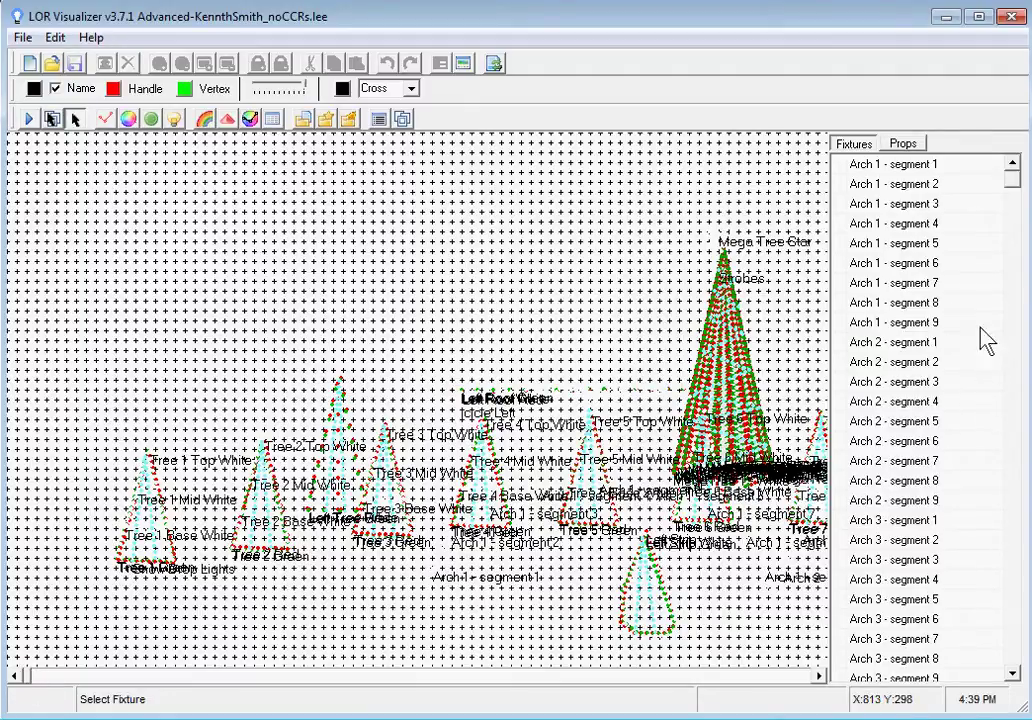
{"action": "left_click_drag", "start_coordinate": [1018, 193], "coordinate": [1014, 354]}
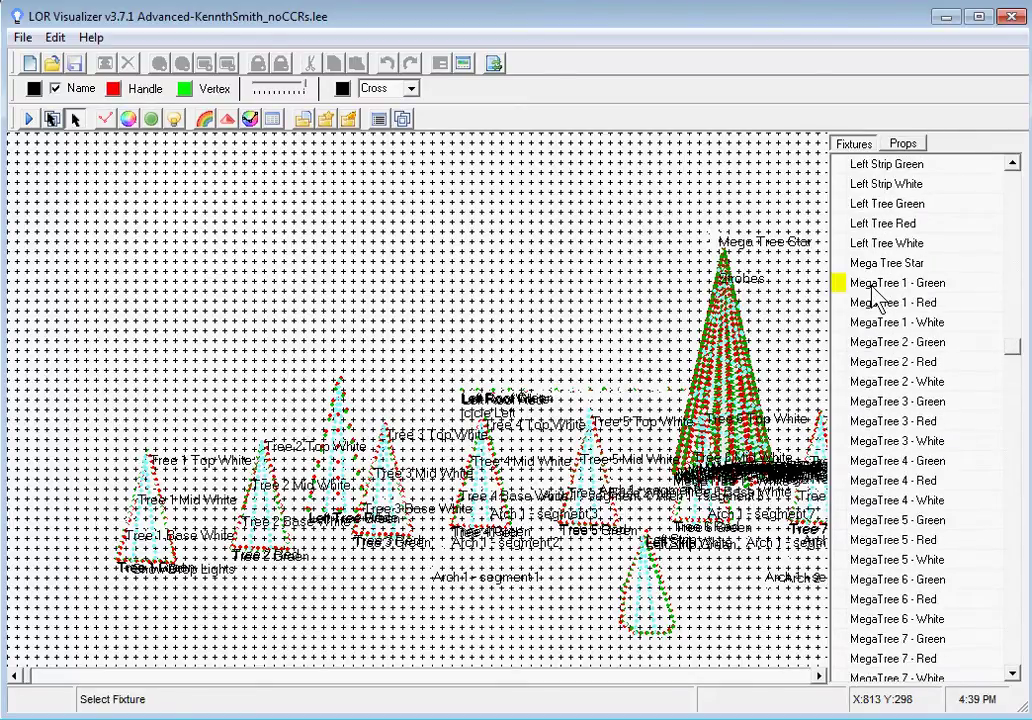
{"action": "double_click", "coordinate": [872, 286]}
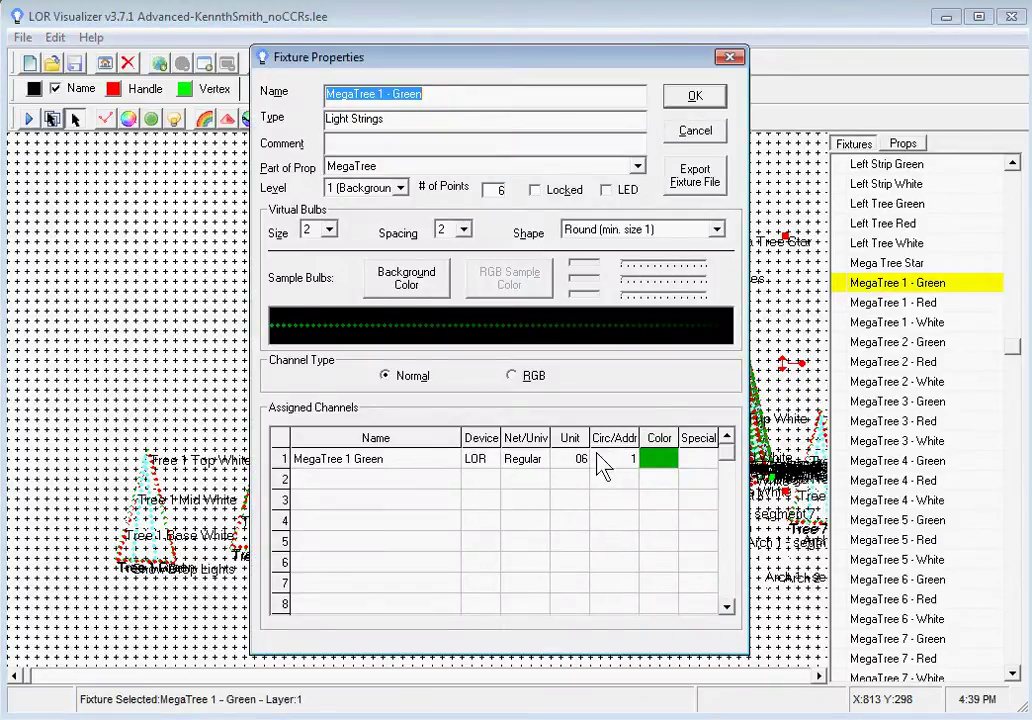
{"action": "left_click", "coordinate": [697, 135]}
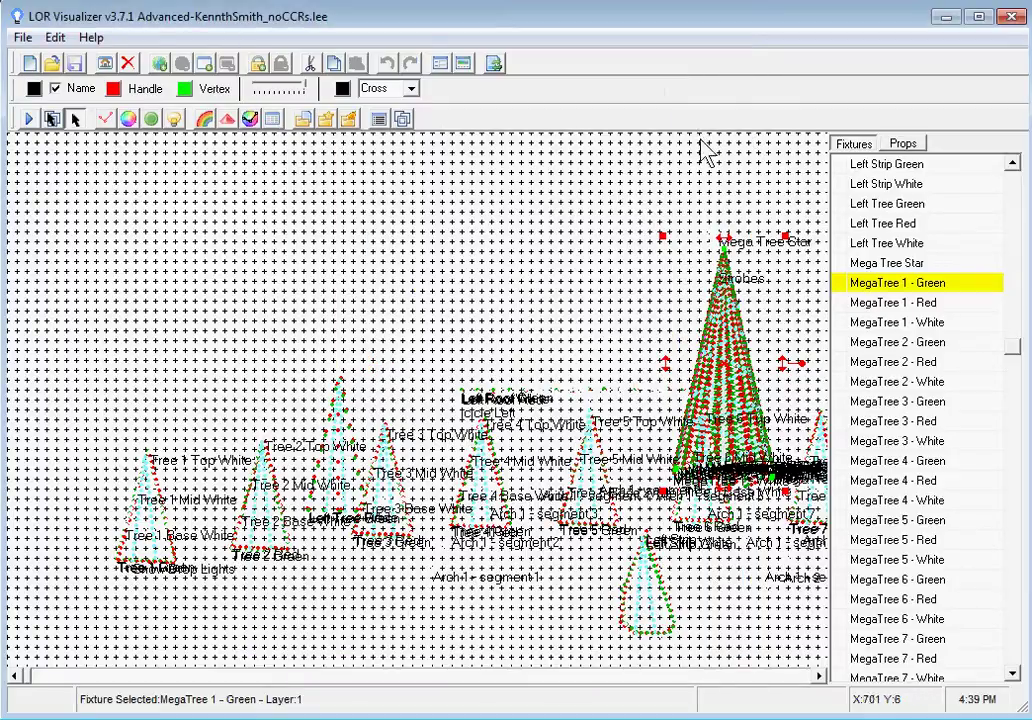
Examine the assigned channels of the MegaTree 1 - Red and MegaTree 1 - White fixtures, closing each properties dialog without changes.
{"action": "mouse_move", "coordinate": [1016, 360]}
{"action": "left_mouse_down"}
{"action": "mouse_move", "coordinate": [1009, 456]}
{"action": "mouse_move", "coordinate": [1012, 350]}
{"action": "left_mouse_up"}
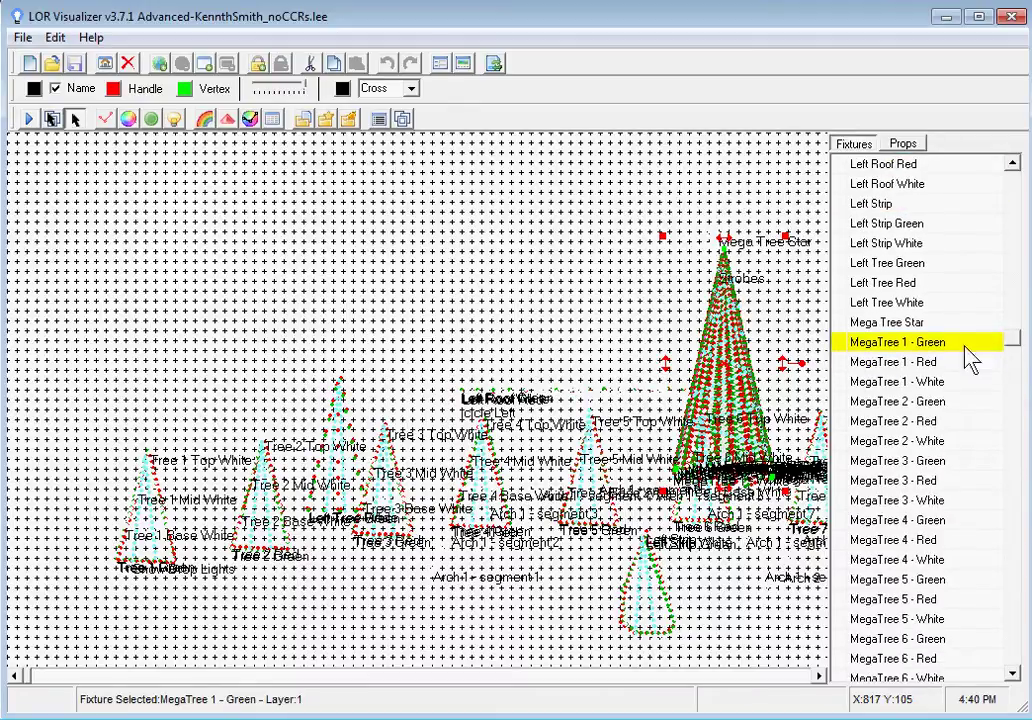
{"action": "double_click", "coordinate": [900, 362]}
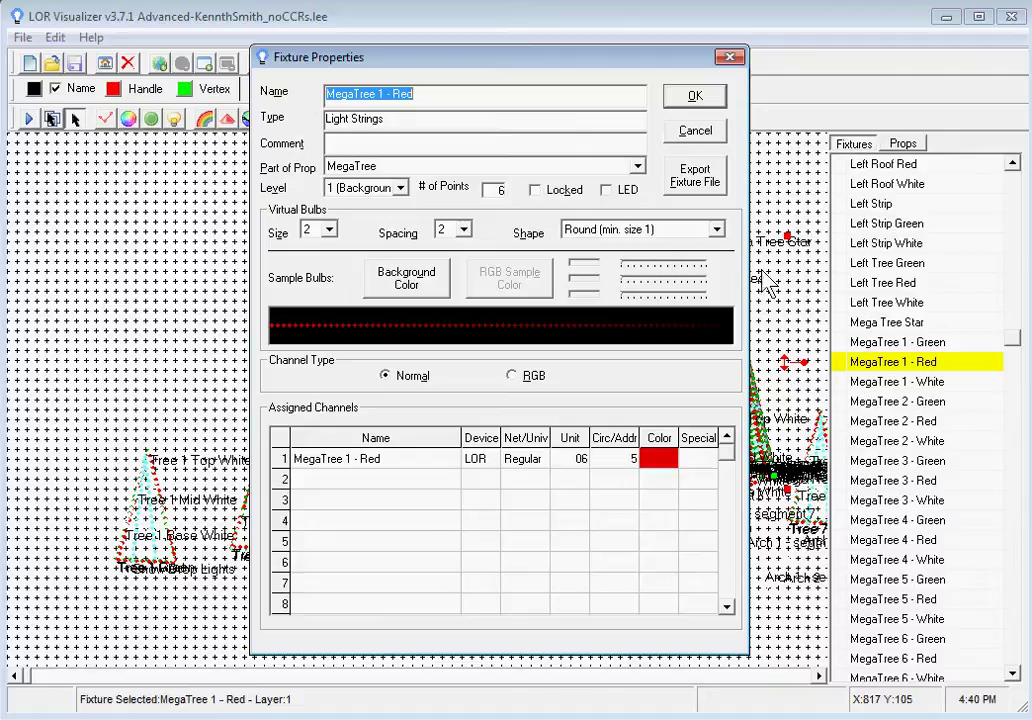
{"action": "left_click", "coordinate": [695, 133]}
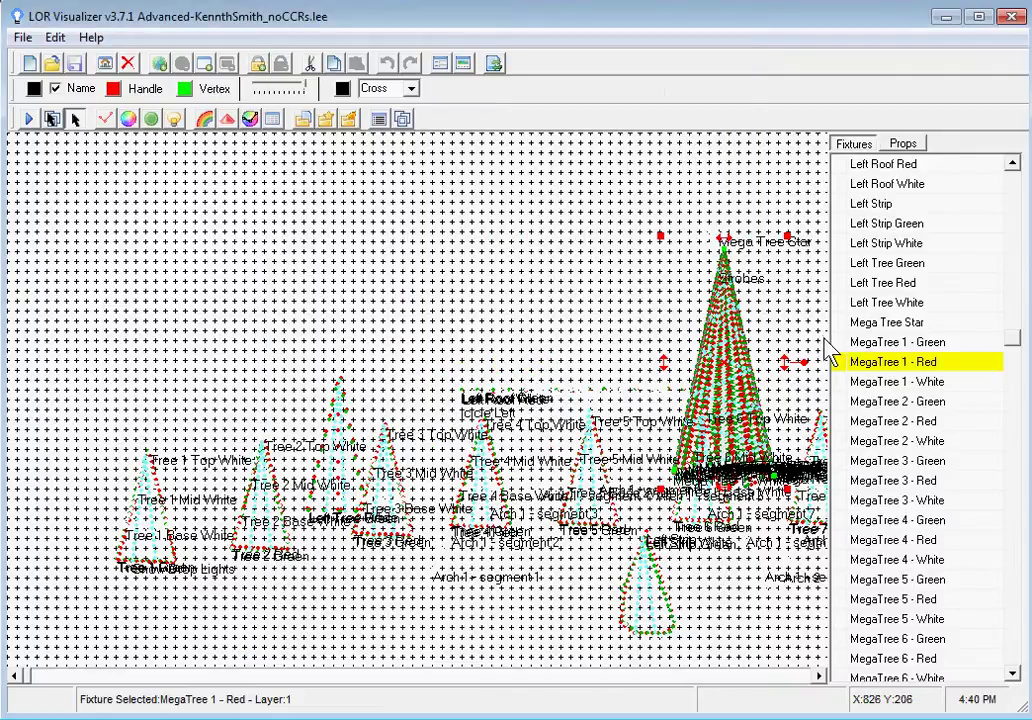
{"action": "double_click", "coordinate": [872, 381]}
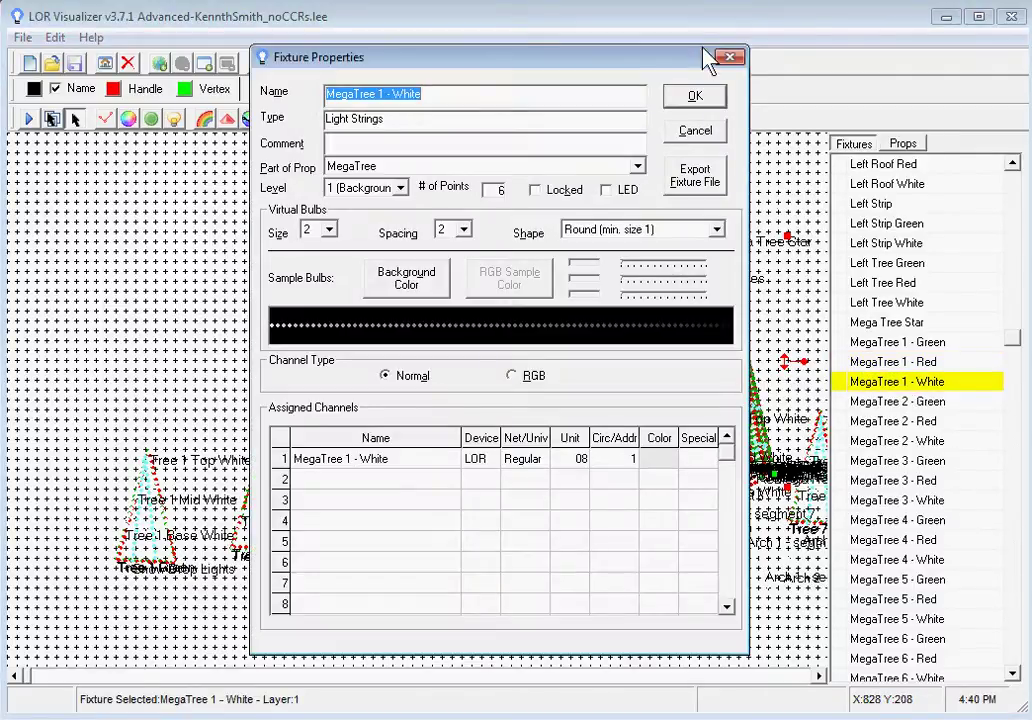
{"action": "left_click", "coordinate": [695, 130]}
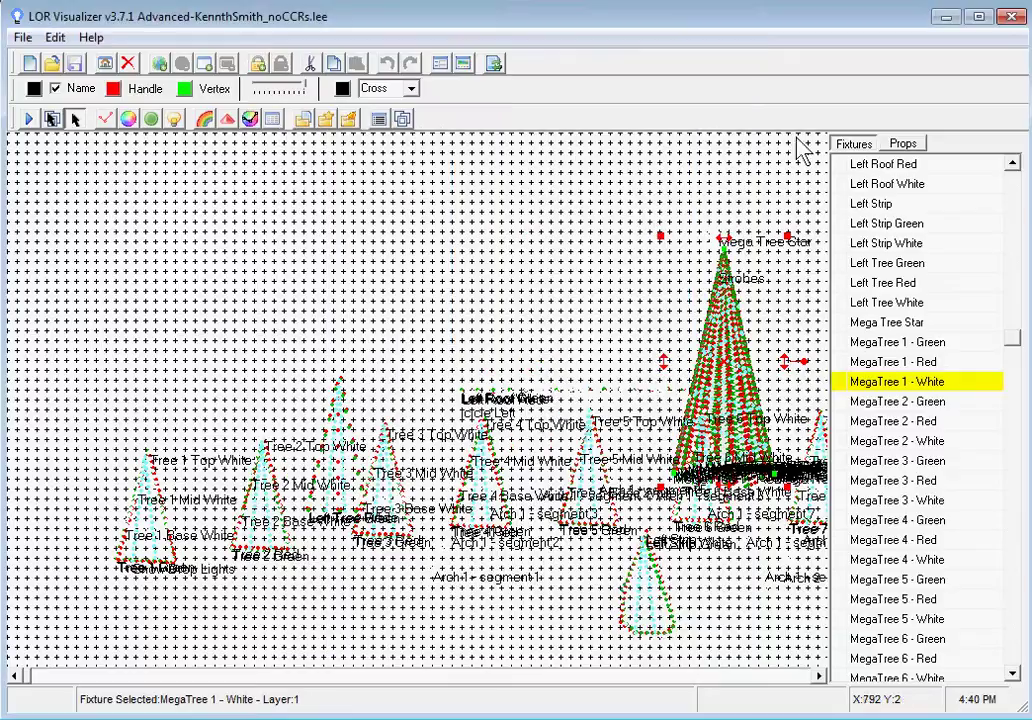
Locate the Tree 1 fixtures and examine the assigned channels of Tree 1 Green and Tree 1 Red, closing each without changes.
{"action": "left_click", "coordinate": [905, 147]}
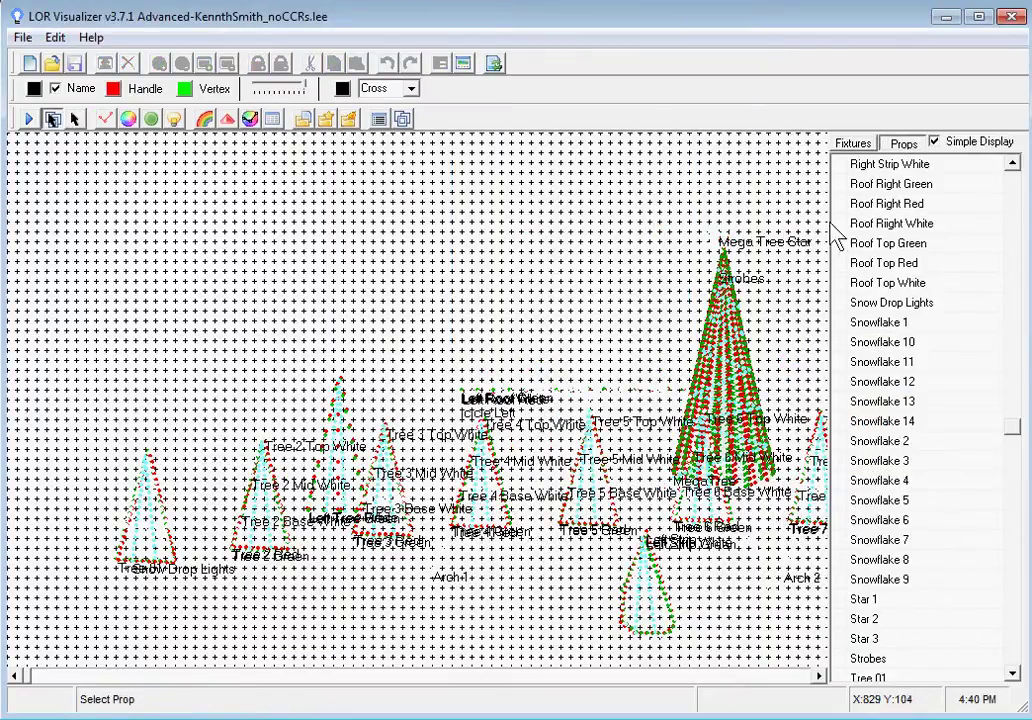
{"action": "left_click", "coordinate": [853, 145]}
{"action": "left_click_drag", "start_coordinate": [1010, 341], "coordinate": [431, 444]}
{"action": "left_click", "coordinate": [155, 545]}
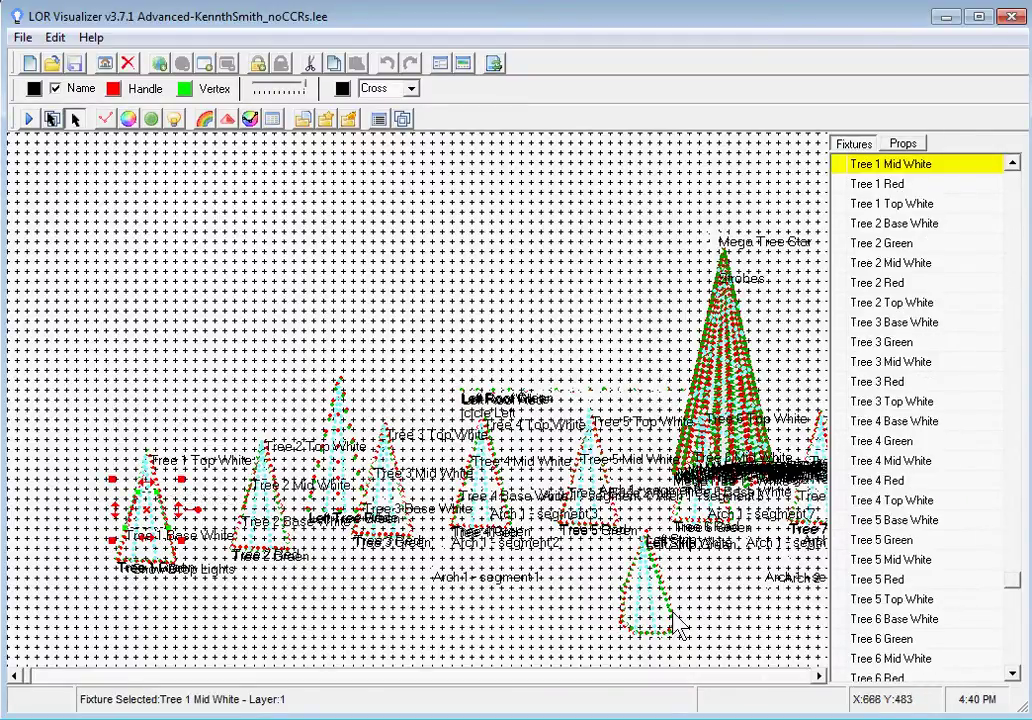
{"action": "left_click", "coordinate": [1011, 165]}
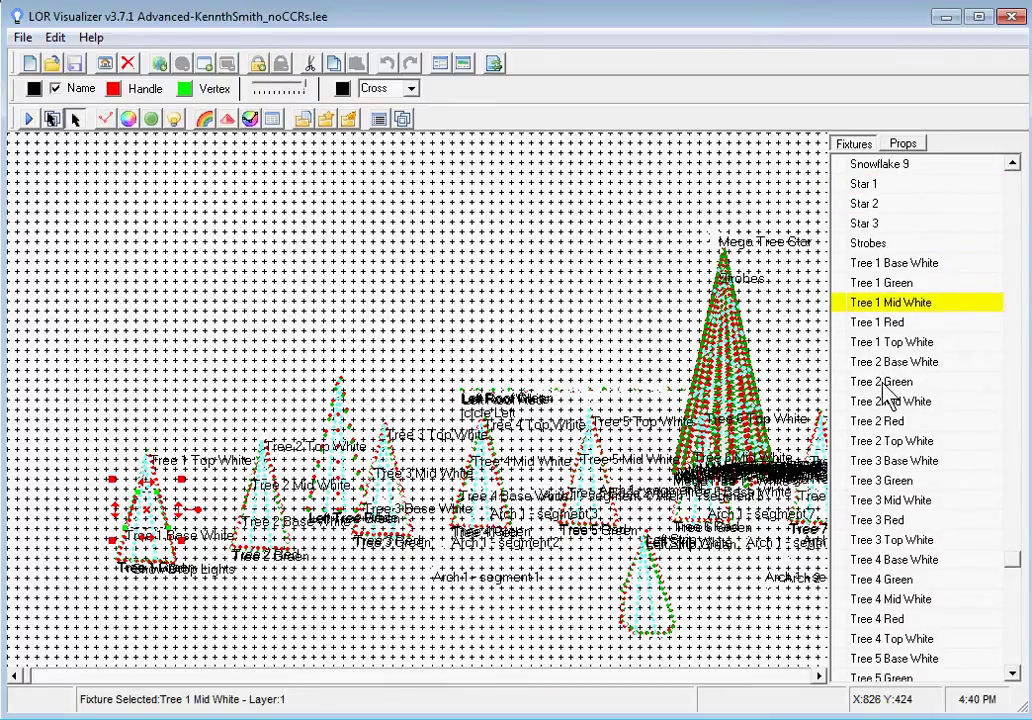
{"action": "double_click", "coordinate": [880, 284]}
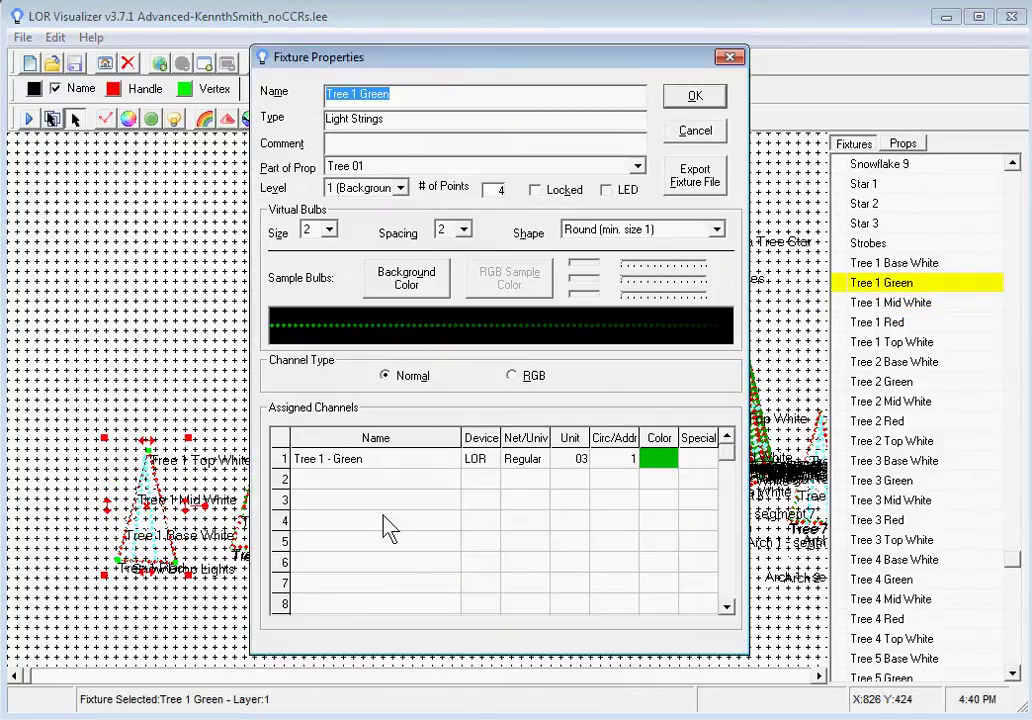
{"action": "left_click", "coordinate": [695, 133]}
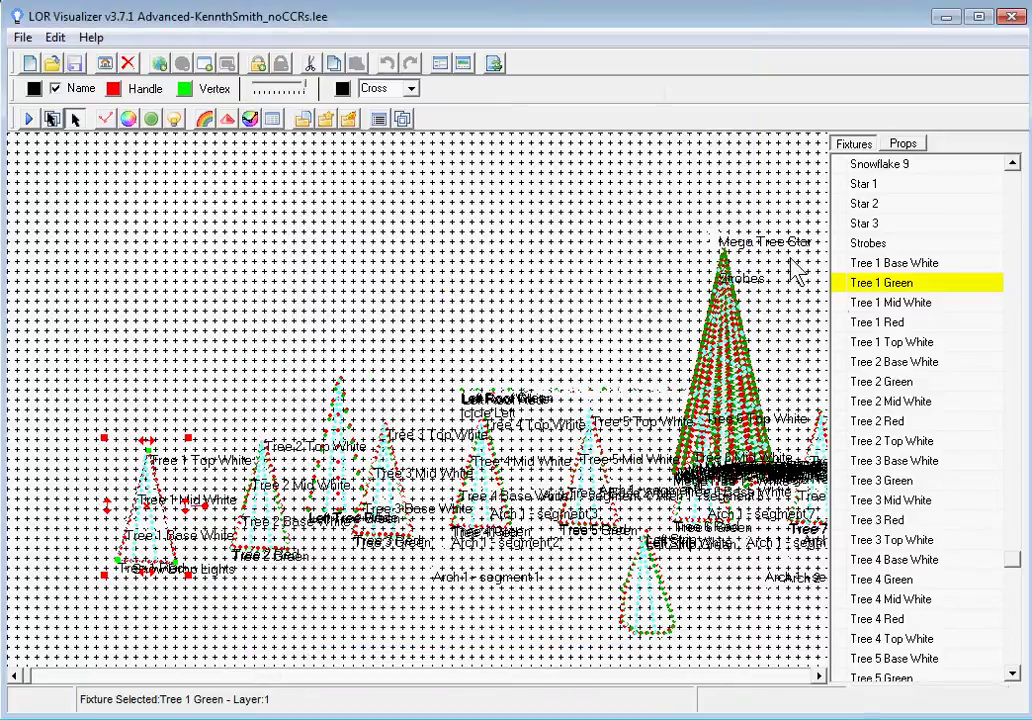
{"action": "double_click", "coordinate": [880, 324]}
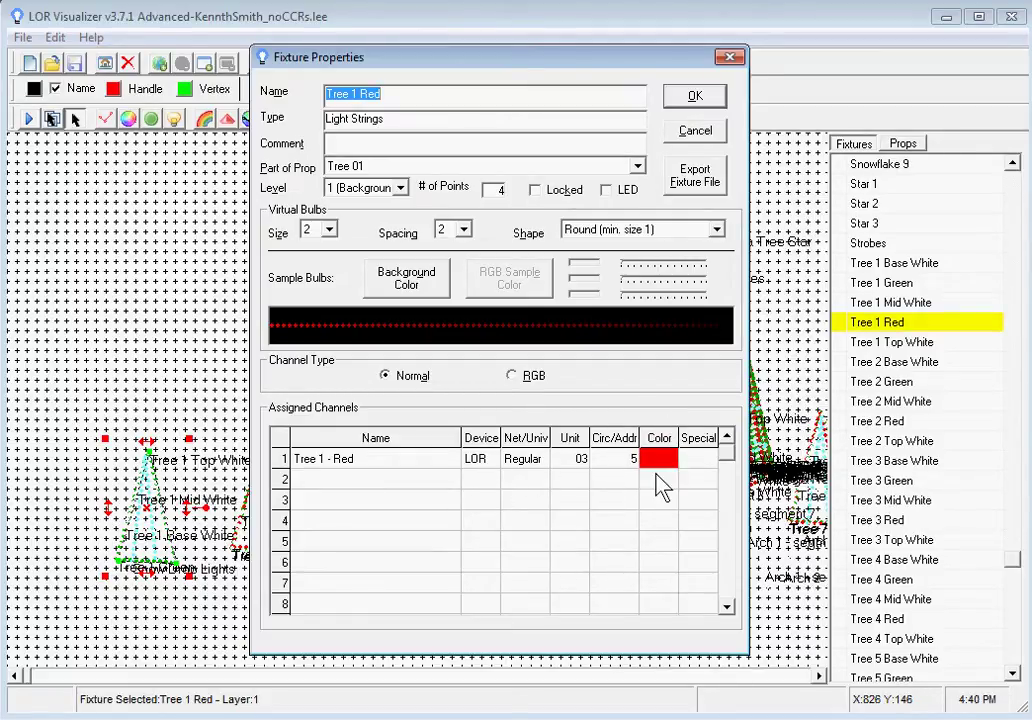
{"action": "left_click", "coordinate": [695, 133]}
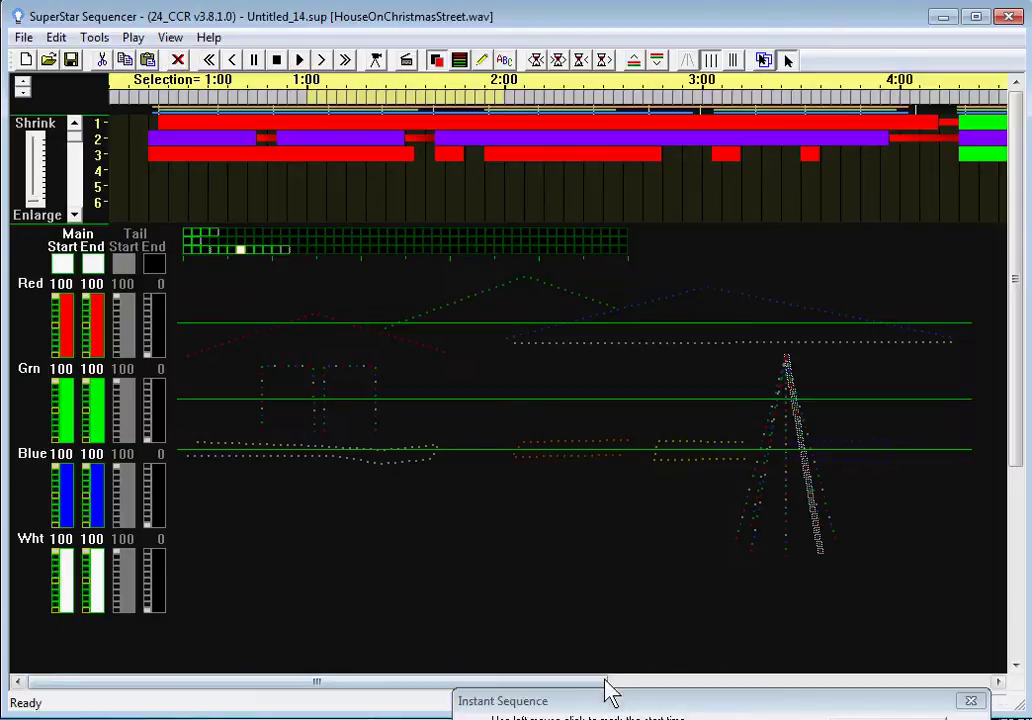
Switch to SuperStar Sequencer and import the visualization ending in _noCCRs.lee with horizontal grid, max length 50 and 4 detection lines.
{"action": "left_click", "coordinate": [23, 38]}
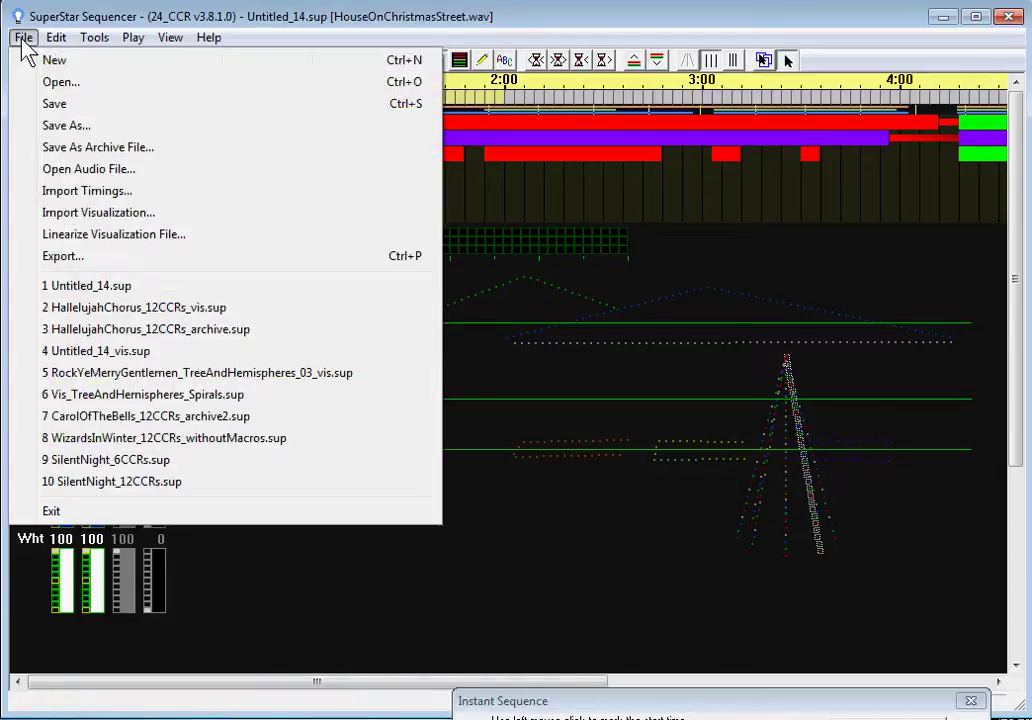
{"action": "left_click", "coordinate": [90, 213]}
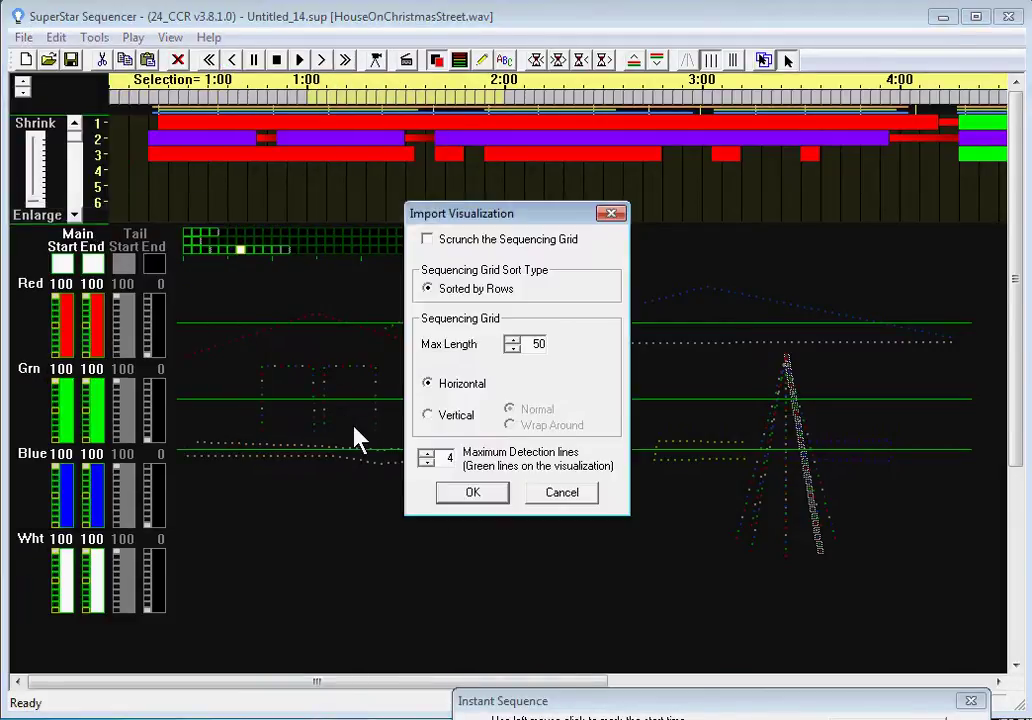
{"action": "left_click", "coordinate": [470, 492]}
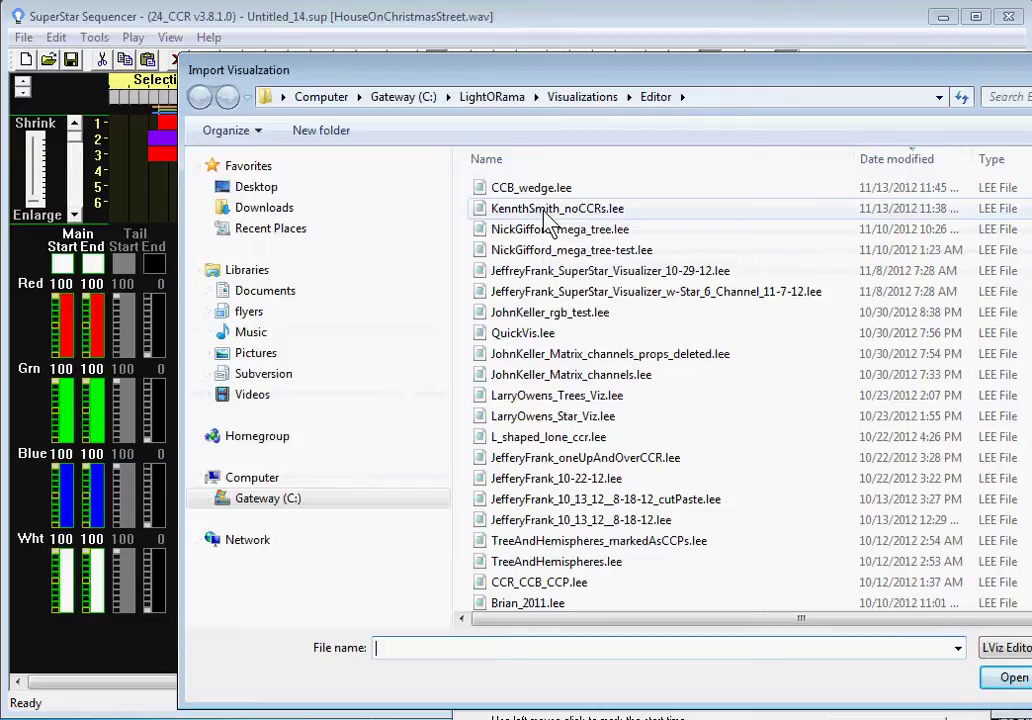
{"action": "left_click", "coordinate": [546, 212]}
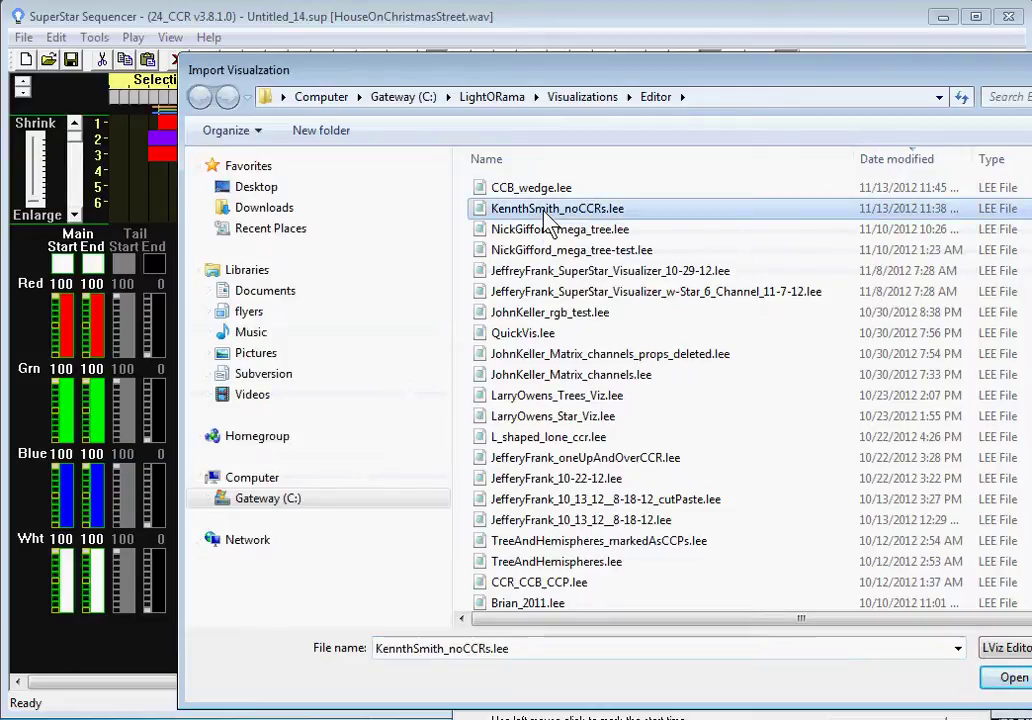
{"action": "left_click", "coordinate": [1008, 680]}
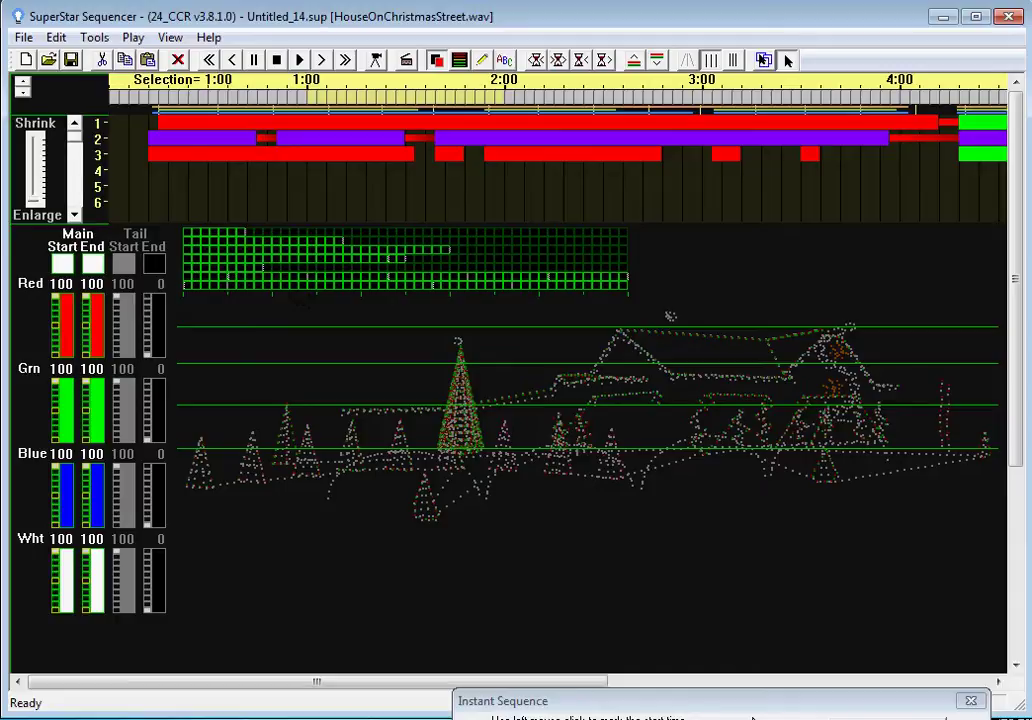
Generate an instant sequence for the whole song with the current TCM settings, creating new timings over the existing ones.
{"action": "left_click_drag", "start_coordinate": [760, 710], "coordinate": [710, 157]}
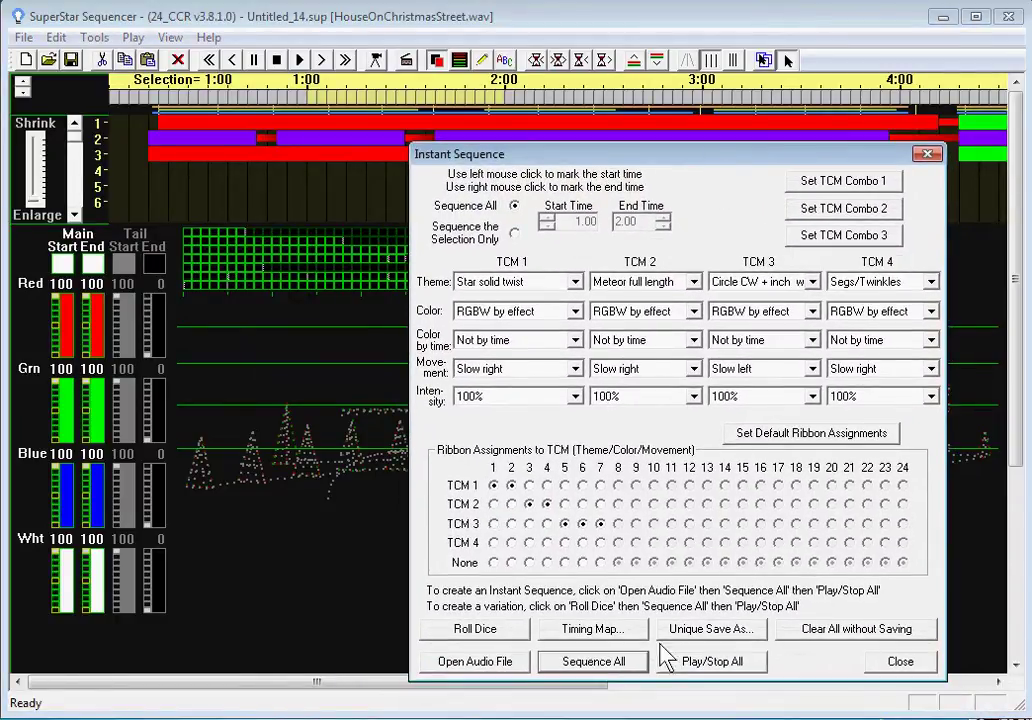
{"action": "left_click", "coordinate": [588, 662]}
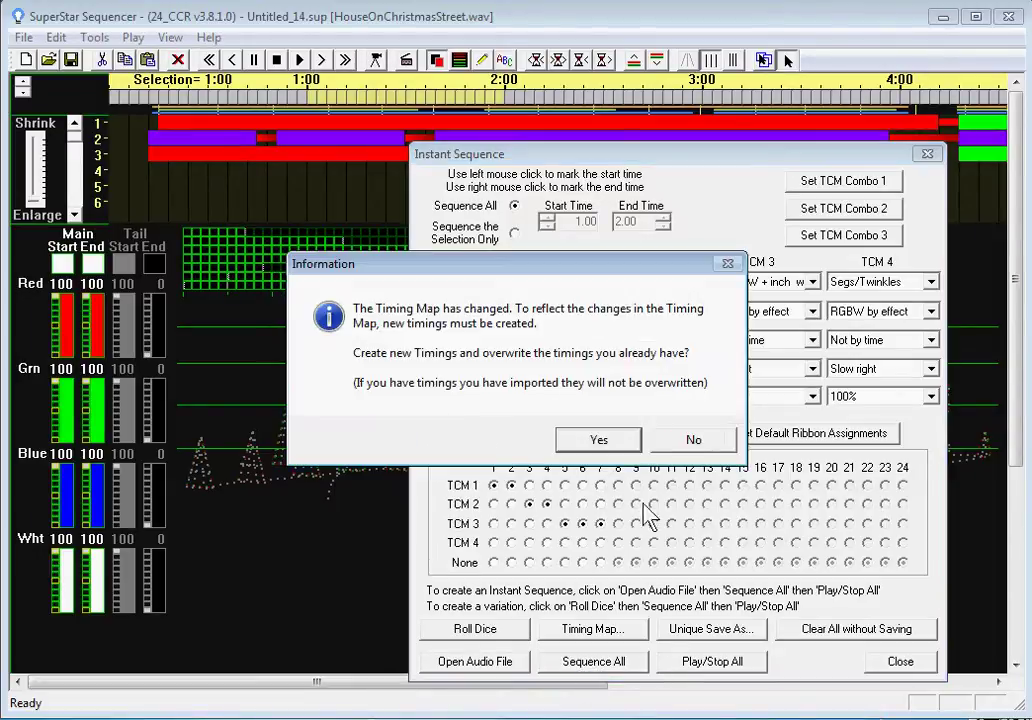
{"action": "left_click", "coordinate": [620, 442]}
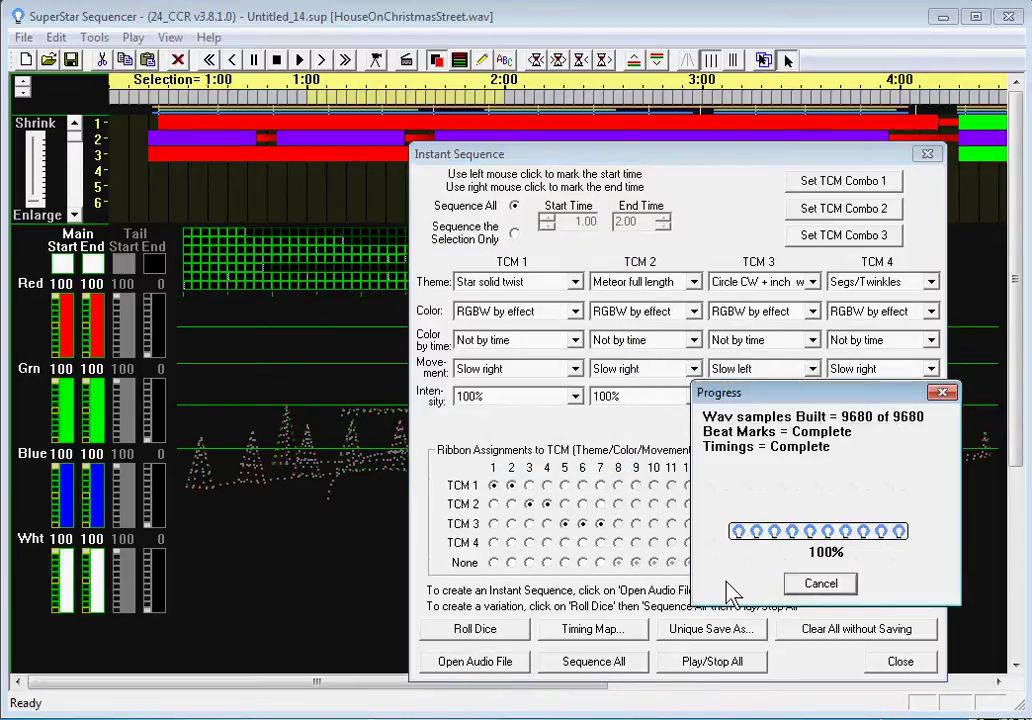
{"action": "left_click", "coordinate": [748, 482]}
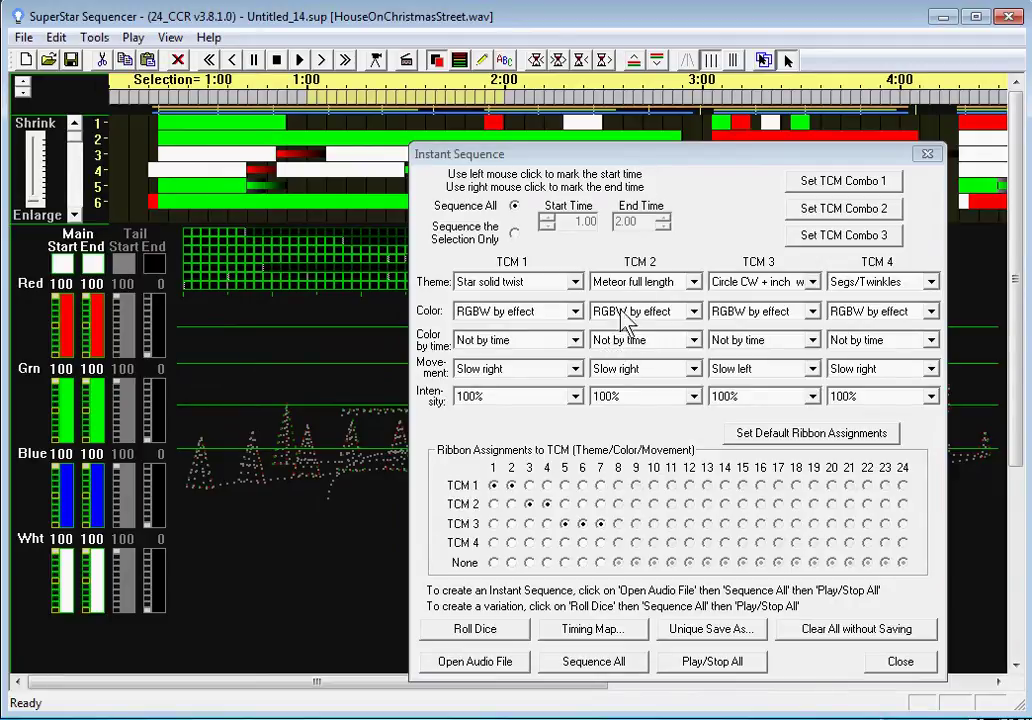
Move the Instant Sequence dialog off the visualization, play the generated sequence, and stop playback.
{"action": "mouse_move", "coordinate": [617, 153]}
{"action": "left_mouse_down"}
{"action": "mouse_move", "coordinate": [627, 172]}
{"action": "mouse_move", "coordinate": [631, 150]}
{"action": "left_mouse_up"}
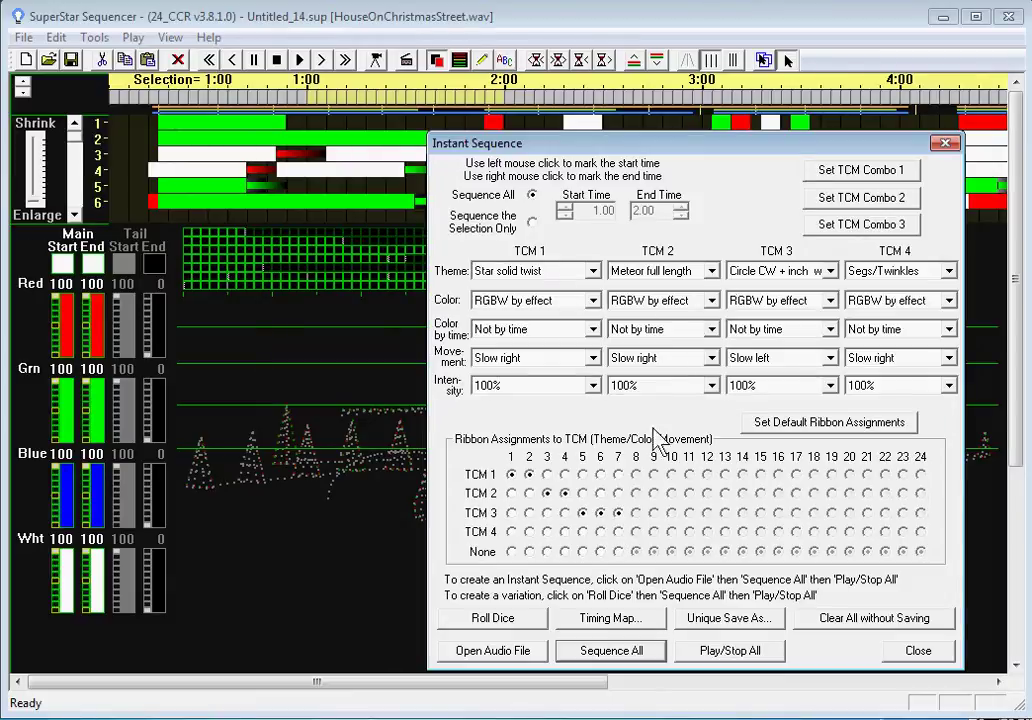
{"action": "left_click_drag", "start_coordinate": [730, 152], "coordinate": [777, 663]}
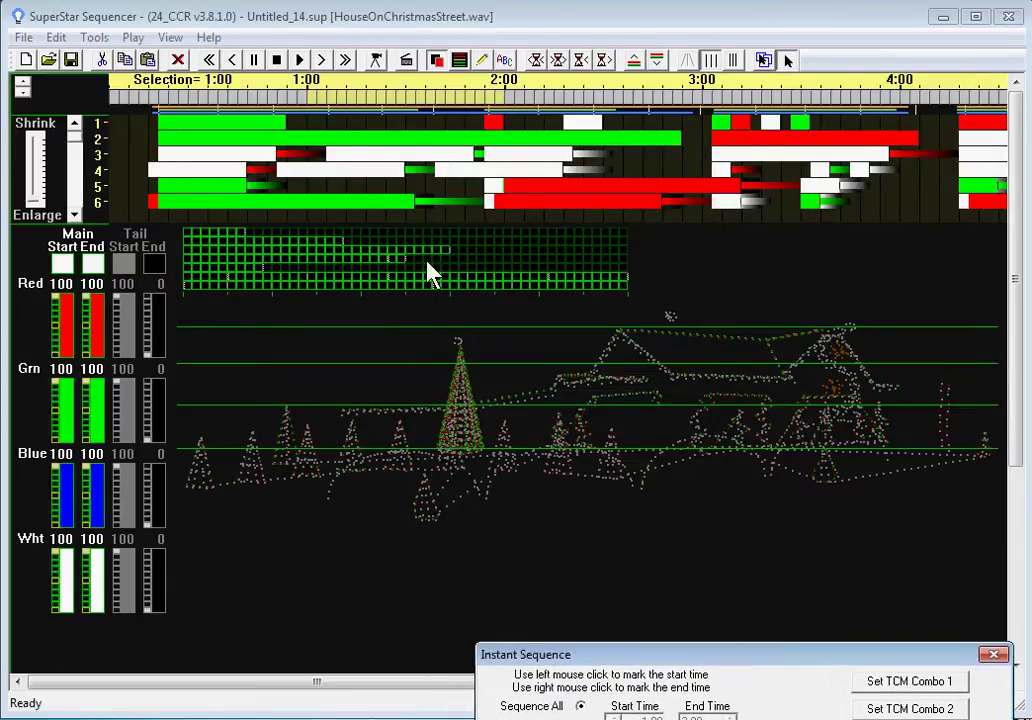
{"action": "left_click", "coordinate": [376, 60]}
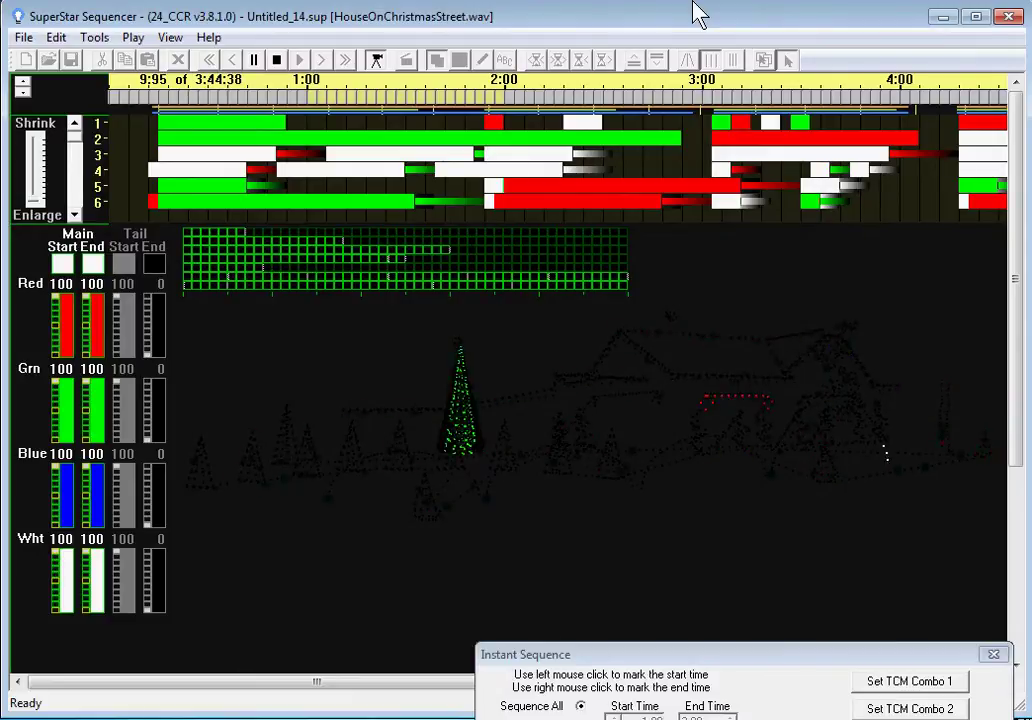
{"action": "left_click", "coordinate": [377, 62]}
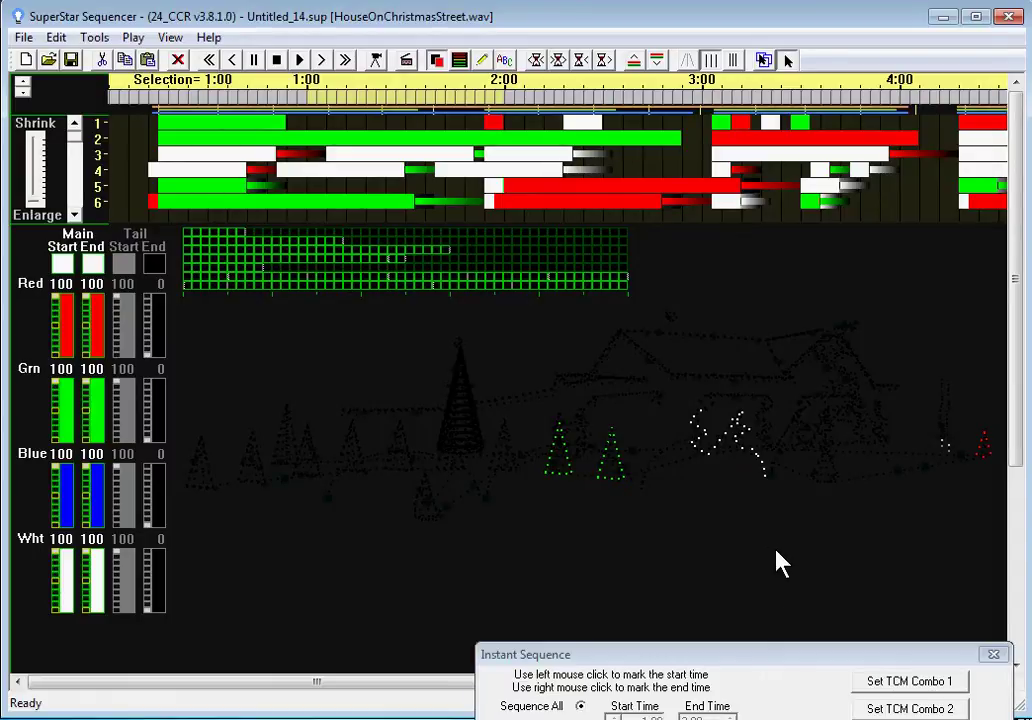
Set TCM 1's theme to 1 morph full length and its color to RGBW by group.
{"action": "left_click_drag", "start_coordinate": [762, 657], "coordinate": [726, 183]}
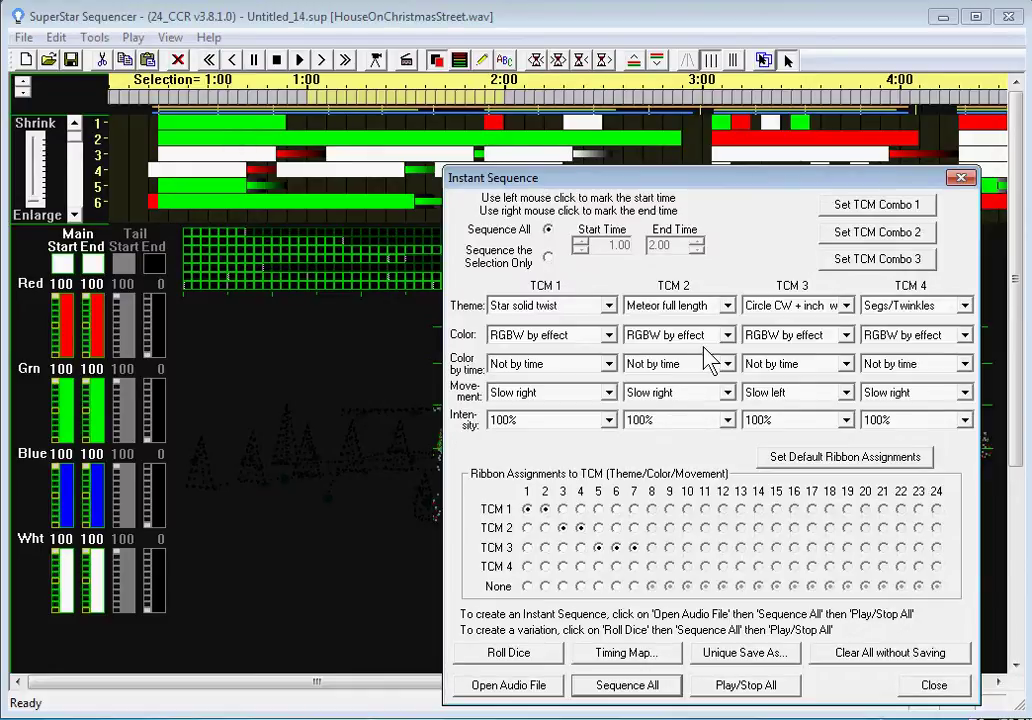
{"action": "left_click", "coordinate": [609, 306]}
{"action": "left_click_drag", "start_coordinate": [610, 396], "coordinate": [613, 356]}
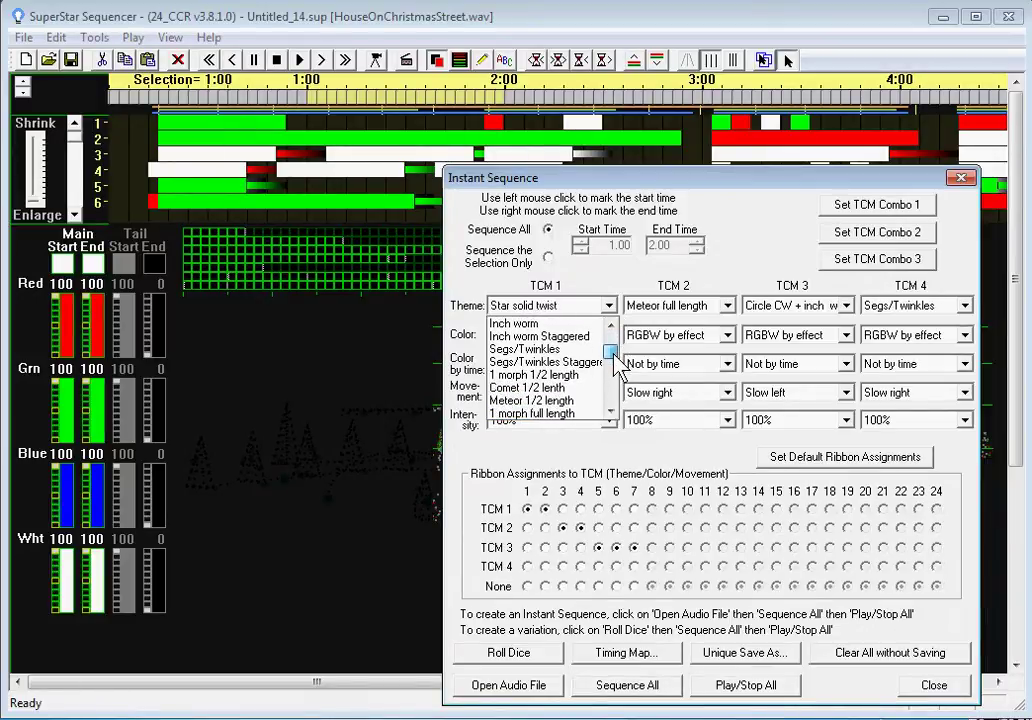
{"action": "left_click", "coordinate": [564, 414]}
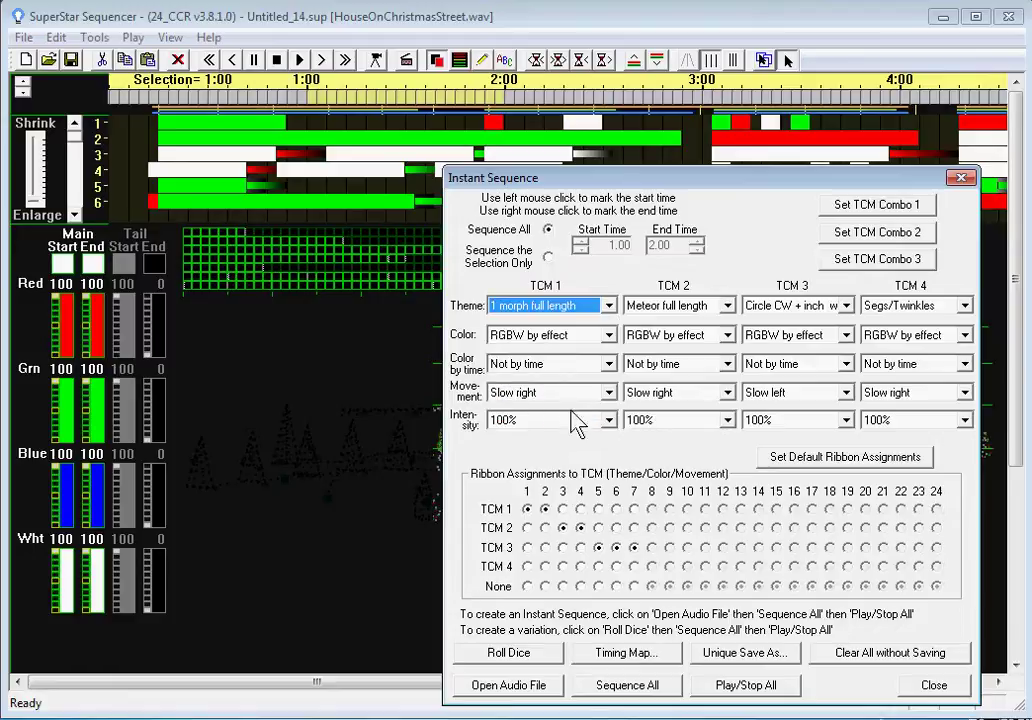
{"action": "left_click", "coordinate": [612, 336]}
{"action": "left_click_drag", "start_coordinate": [610, 396], "coordinate": [610, 382]}
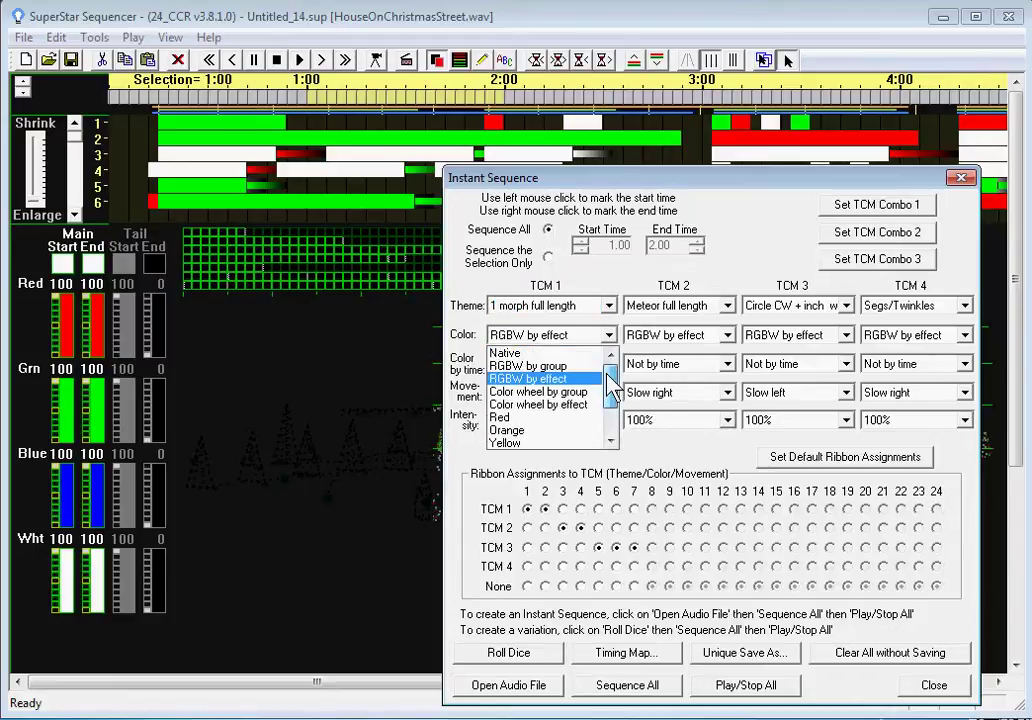
{"action": "left_click", "coordinate": [564, 367]}
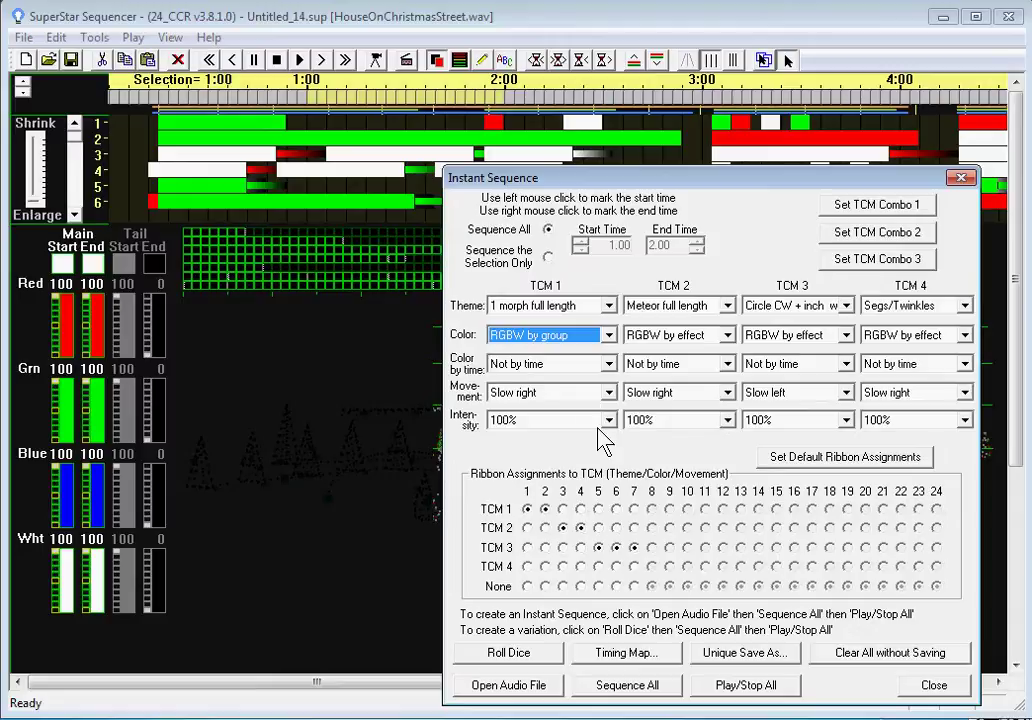
Set TCM 1's color by time to every 2 seconds and its movement to None.
{"action": "left_click", "coordinate": [608, 364]}
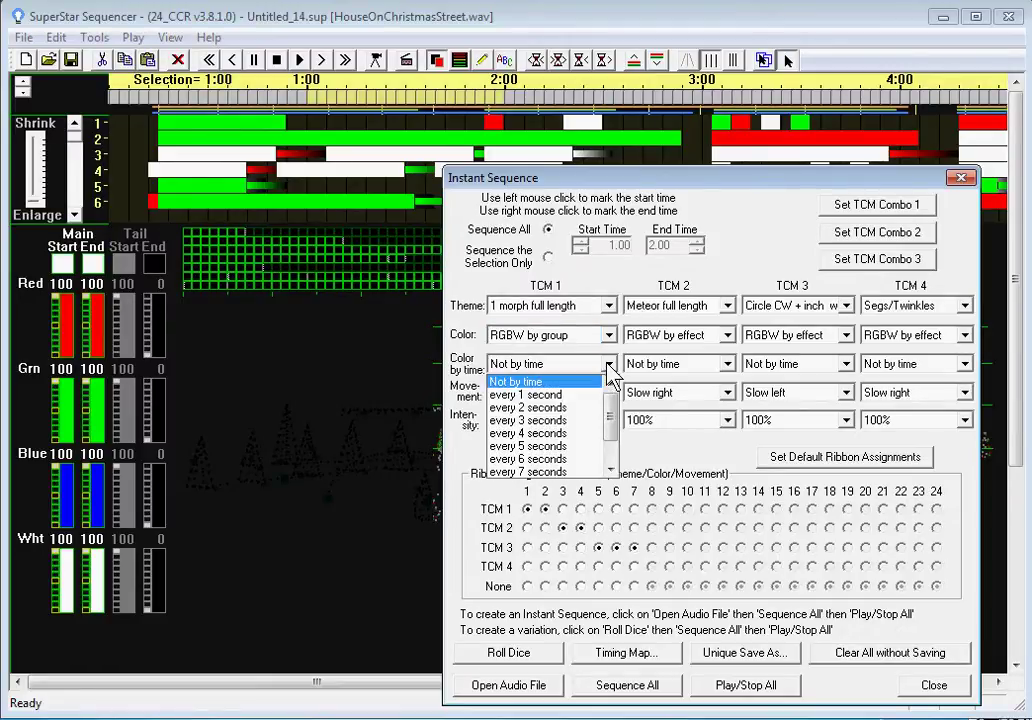
{"action": "left_click", "coordinate": [557, 408]}
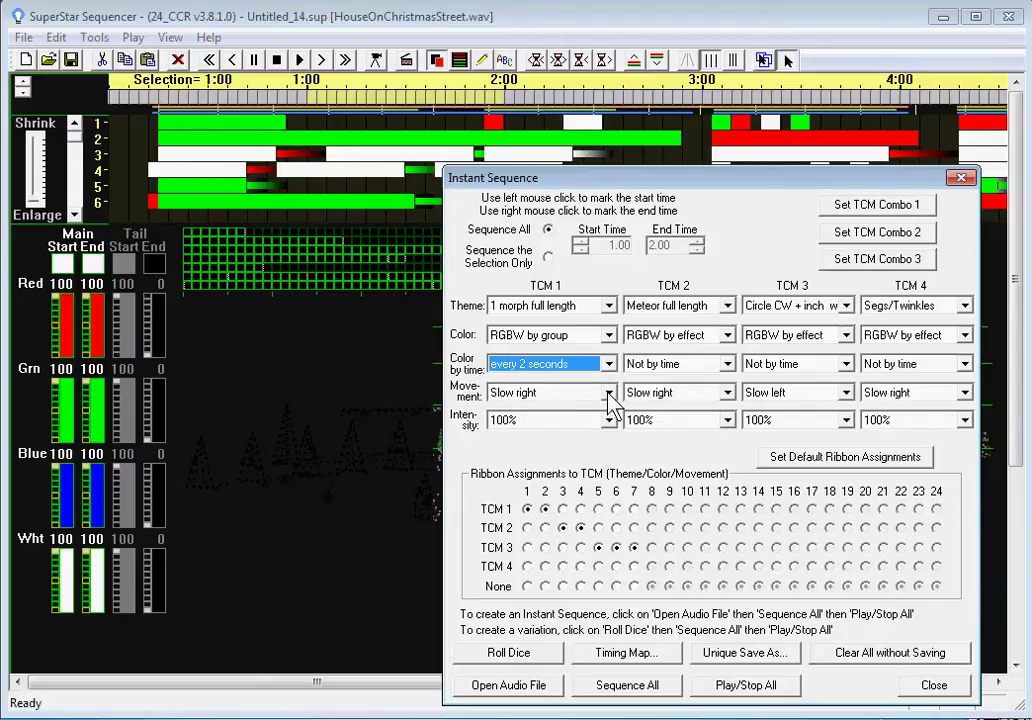
{"action": "left_click", "coordinate": [609, 393]}
{"action": "left_click", "coordinate": [562, 407]}
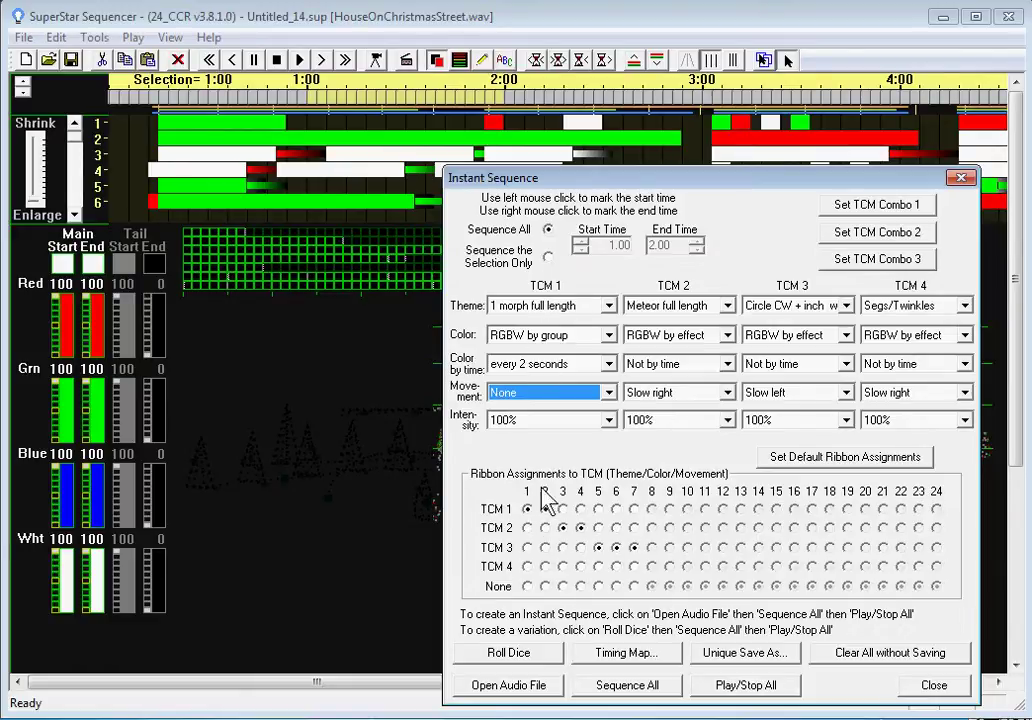
Assign ribbons 3 through 7 to TCM 1 and regenerate the instant sequence for the whole song.
{"action": "left_click", "coordinate": [562, 509]}
{"action": "left_click", "coordinate": [580, 509]}
{"action": "left_click", "coordinate": [598, 509]}
{"action": "left_click", "coordinate": [616, 509]}
{"action": "left_click", "coordinate": [633, 509]}
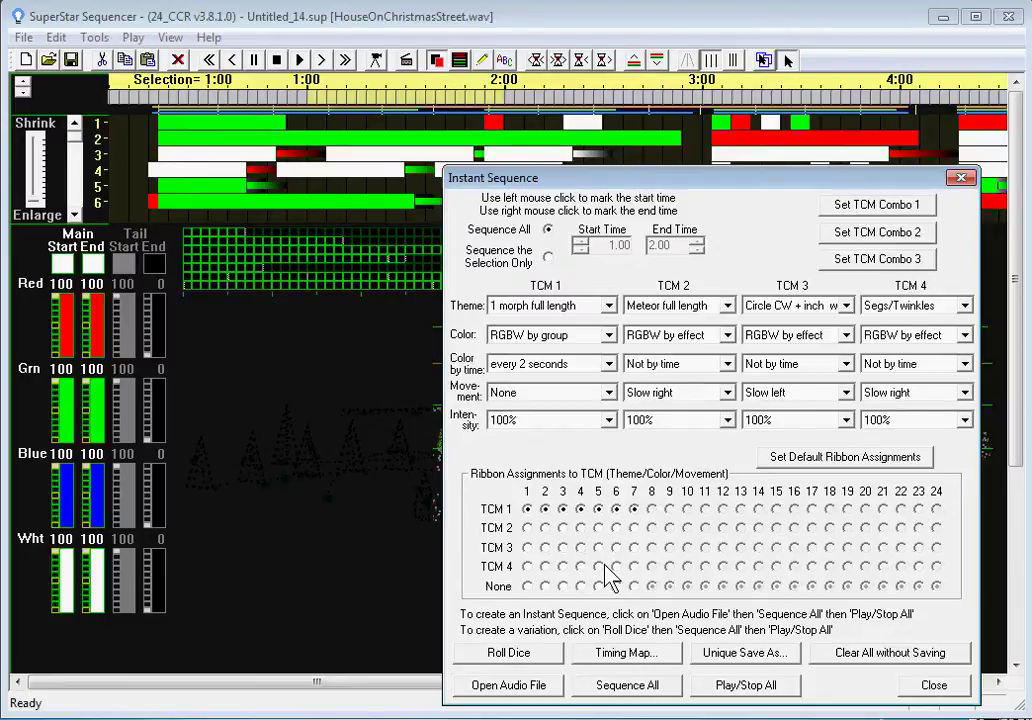
{"action": "left_click", "coordinate": [651, 692]}
{"action": "left_click", "coordinate": [788, 504]}
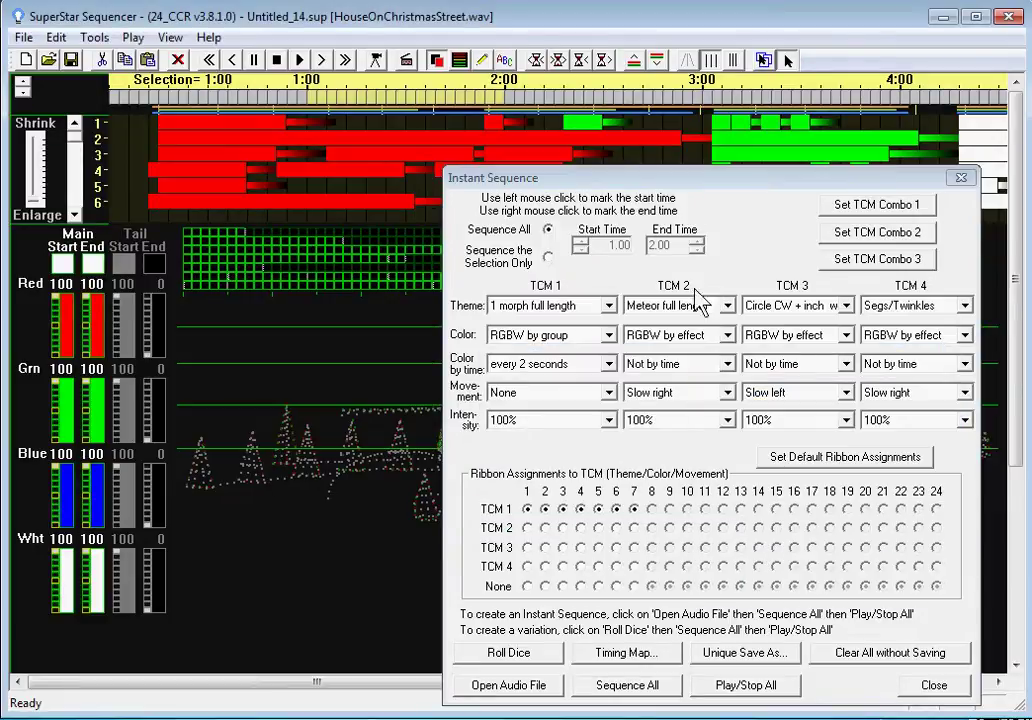
Move the Instant Sequence dialog off the visualization and look through the timeline to examine how the effect colors change over time.
{"action": "left_click_drag", "start_coordinate": [684, 190], "coordinate": [703, 585]}
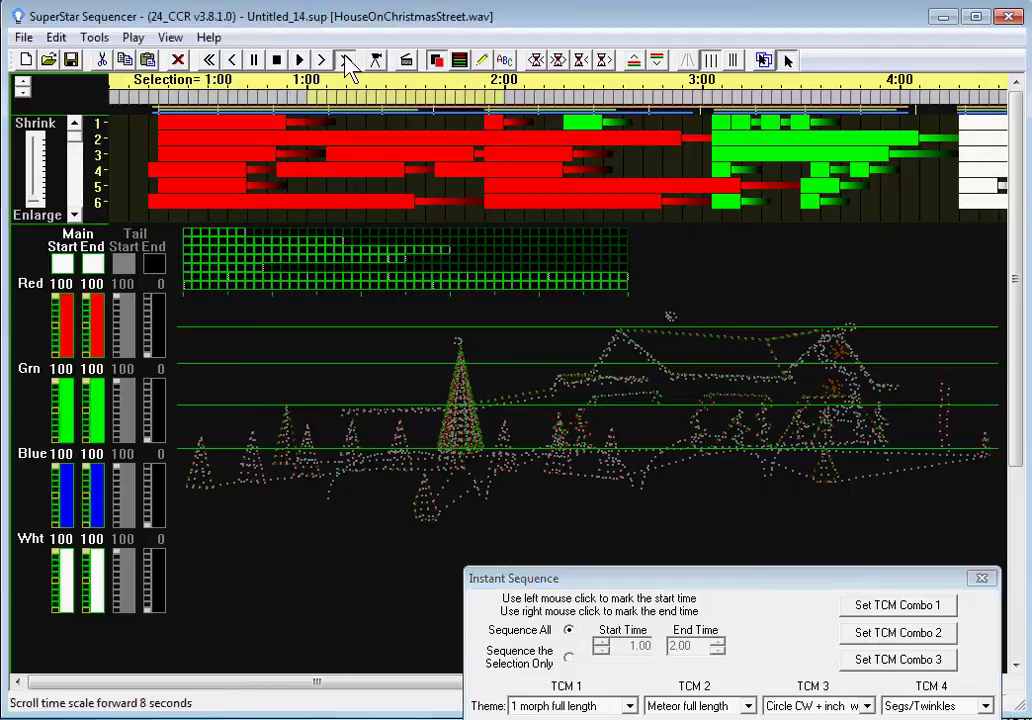
{"action": "left_click", "coordinate": [345, 61]}
{"action": "left_click", "coordinate": [345, 61]}
{"action": "left_click", "coordinate": [345, 61]}
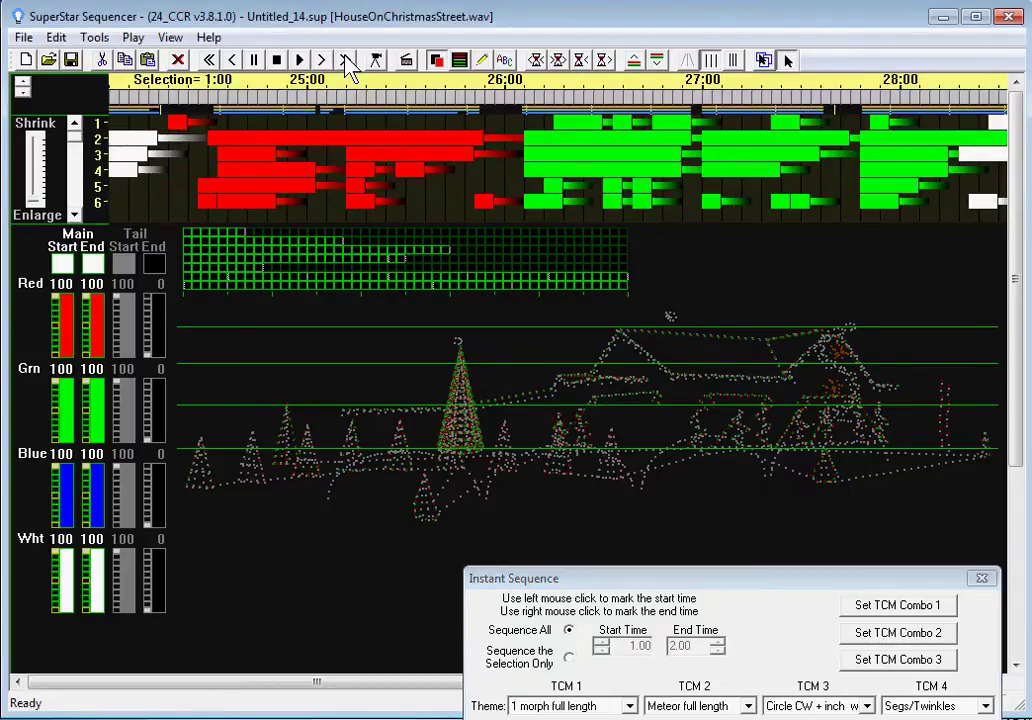
{"action": "left_click", "coordinate": [208, 61]}
{"action": "left_click", "coordinate": [208, 61]}
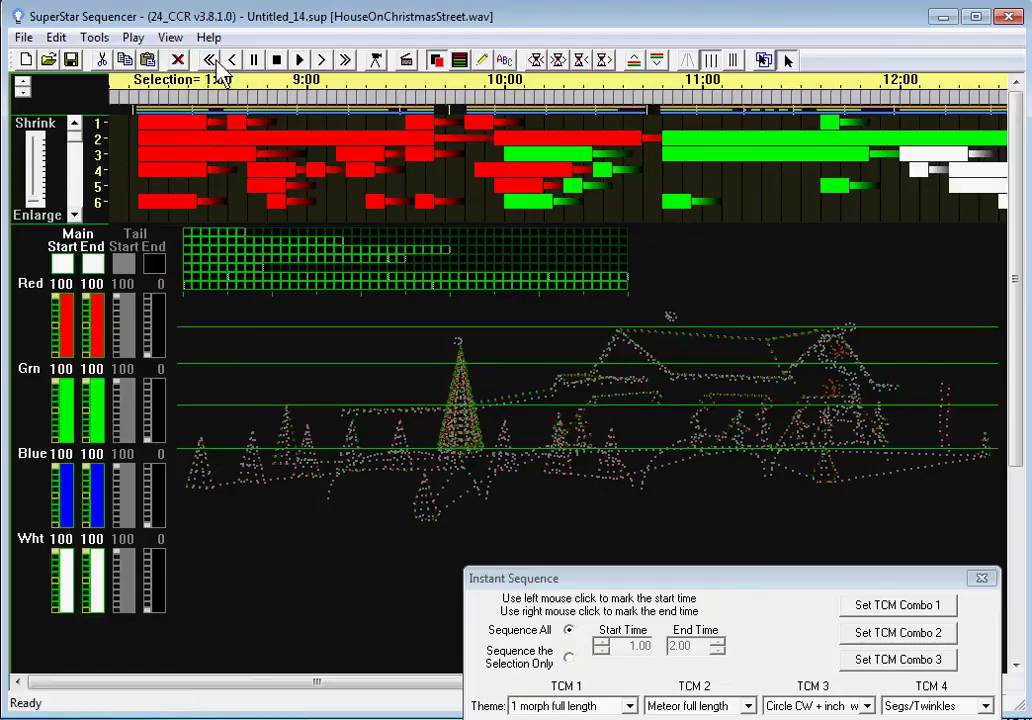
{"action": "left_click", "coordinate": [321, 61]}
{"action": "left_click", "coordinate": [321, 61]}
{"action": "left_click", "coordinate": [321, 61]}
{"action": "left_click", "coordinate": [321, 61]}
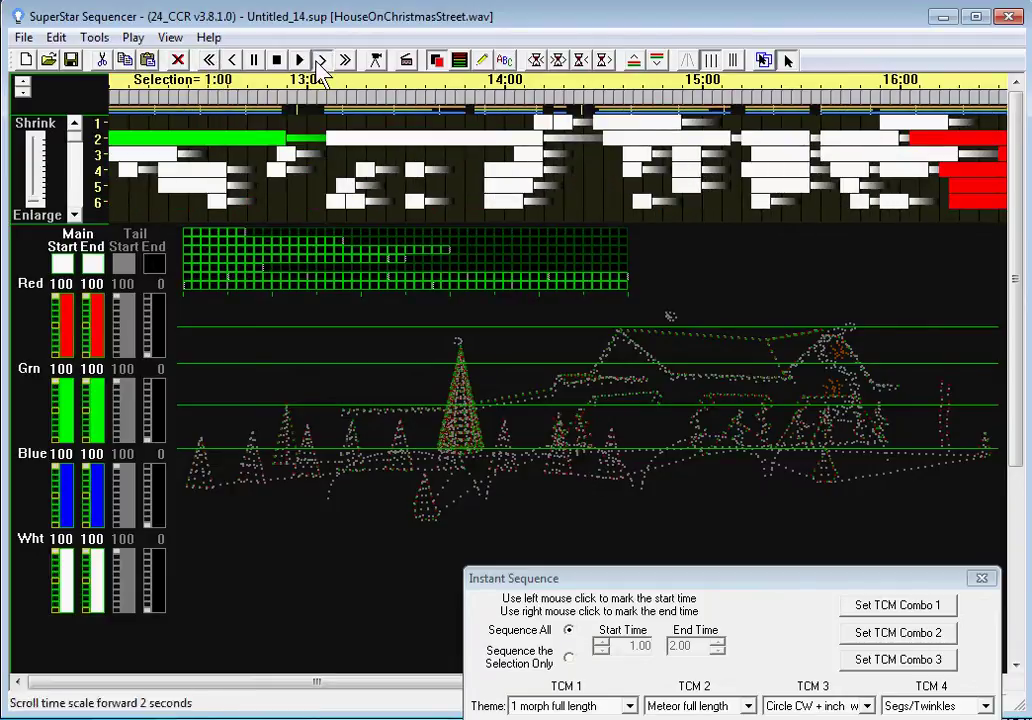
{"action": "left_click", "coordinate": [321, 61]}
{"action": "left_click", "coordinate": [321, 61]}
{"action": "left_click", "coordinate": [321, 61]}
{"action": "left_click", "coordinate": [321, 61]}
{"action": "left_click", "coordinate": [321, 61]}
{"action": "left_click", "coordinate": [321, 61]}
{"action": "left_click", "coordinate": [321, 61]}
{"action": "left_click", "coordinate": [321, 61]}
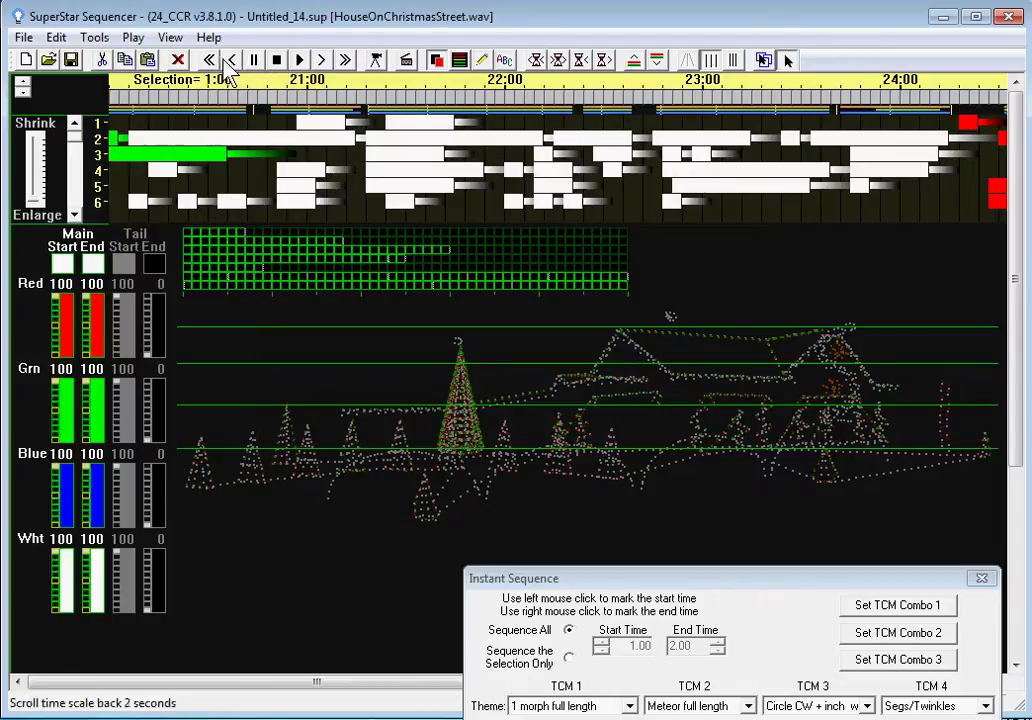
Return to the start of the timeline, play the sequence colored every 2 seconds, and stop playback.
{"action": "left_click", "coordinate": [210, 61]}
{"action": "left_click", "coordinate": [210, 61]}
{"action": "left_click", "coordinate": [210, 61]}
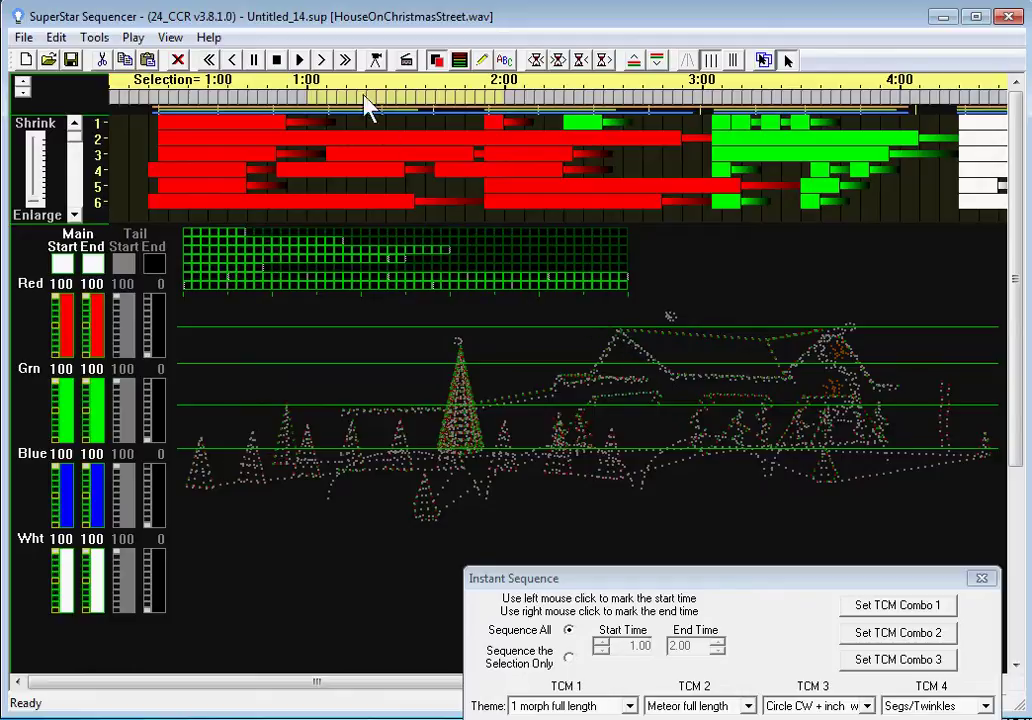
{"action": "left_click", "coordinate": [376, 61]}
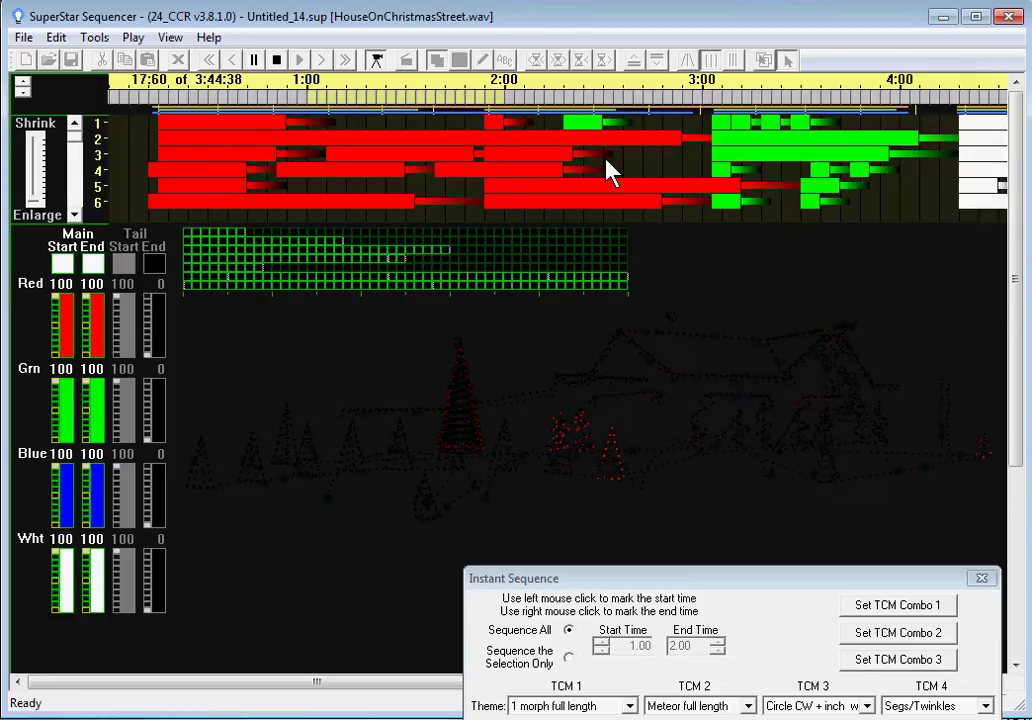
{"action": "left_click", "coordinate": [376, 61]}
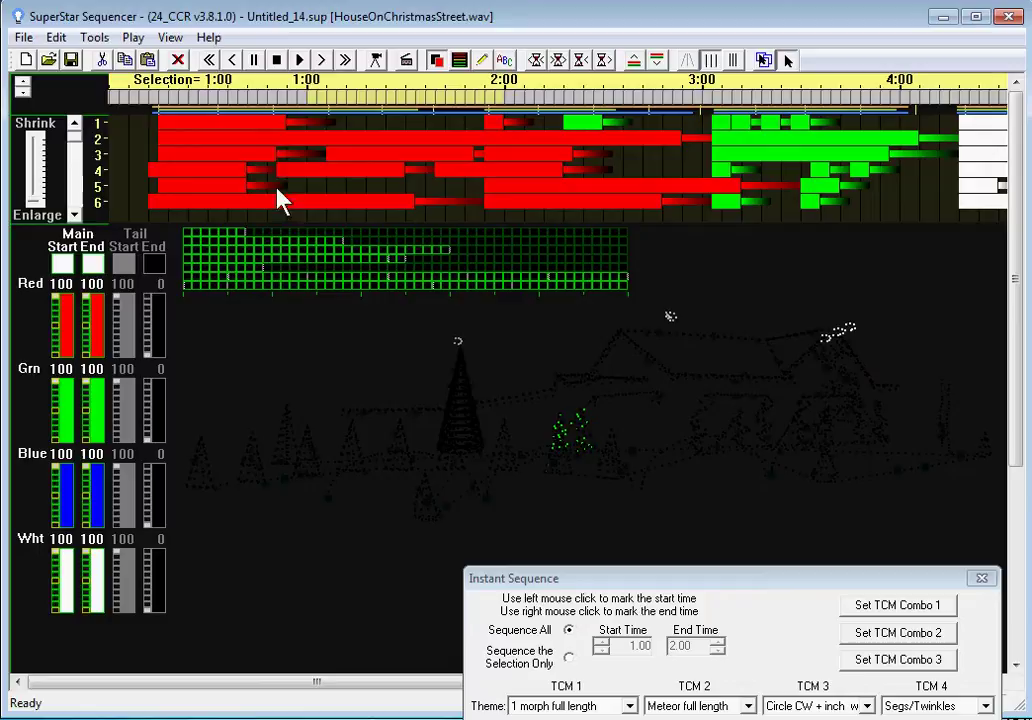
In the Timing Map, enable All Freqs for ribbons 1 through 7, and return to the Instant Sequence settings.
{"action": "left_click_drag", "start_coordinate": [640, 585], "coordinate": [595, 163]}
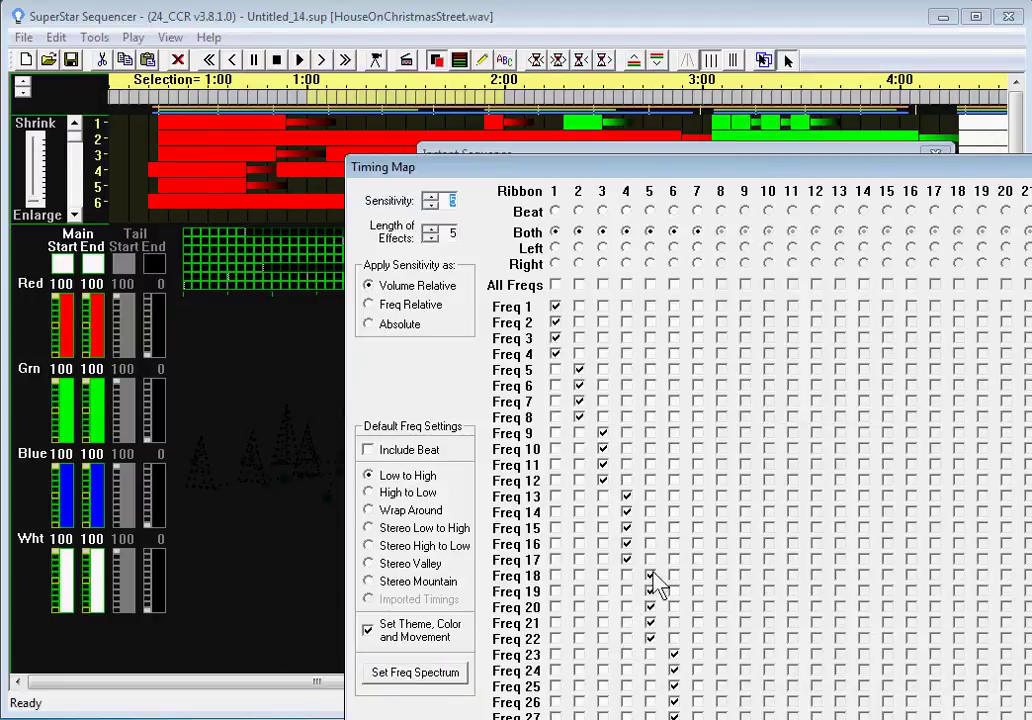
{"action": "left_click_drag", "start_coordinate": [650, 168], "coordinate": [620, 199]}
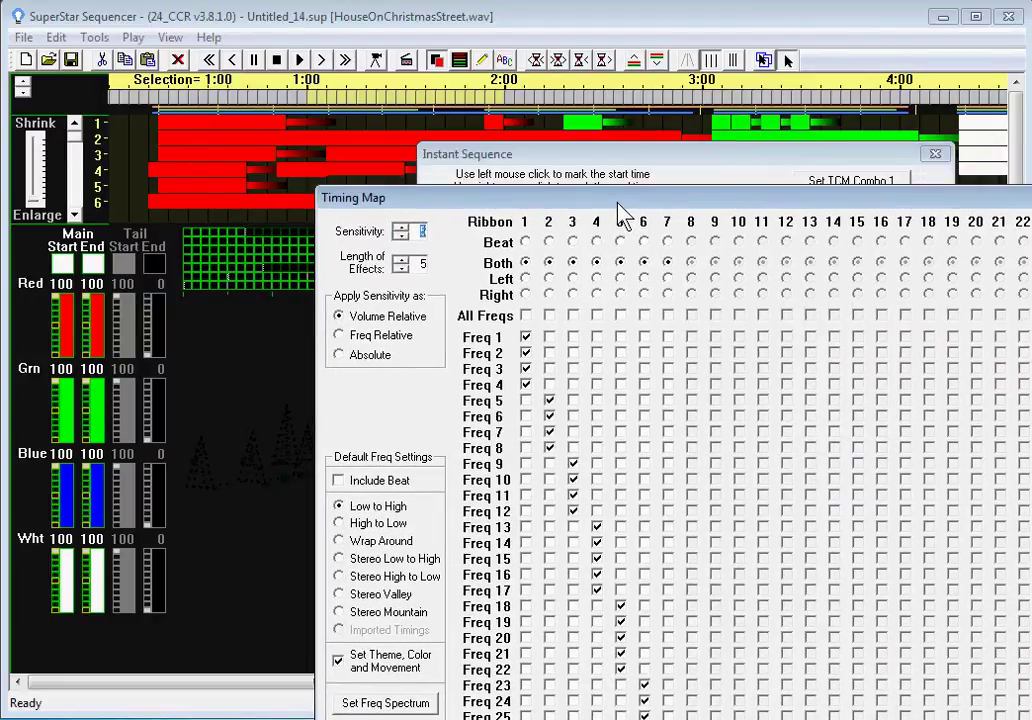
{"action": "left_click", "coordinate": [524, 316]}
{"action": "left_click", "coordinate": [547, 317]}
{"action": "left_click", "coordinate": [571, 317]}
{"action": "left_click", "coordinate": [595, 317]}
{"action": "left_click", "coordinate": [619, 317]}
{"action": "left_click", "coordinate": [642, 316]}
{"action": "left_click", "coordinate": [666, 317]}
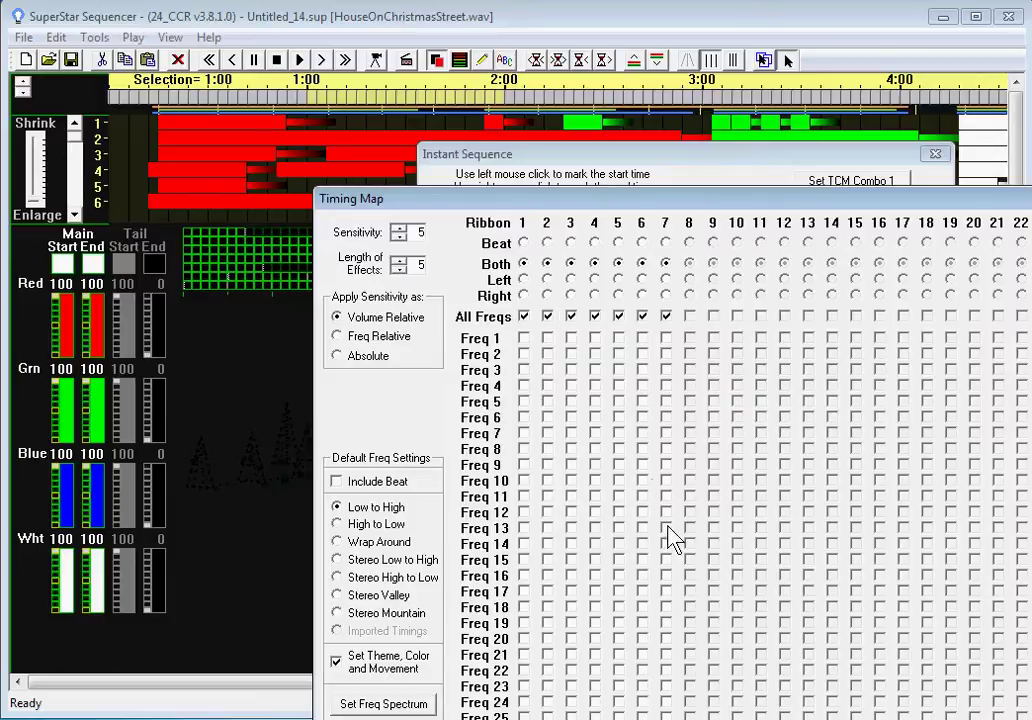
{"action": "left_click_drag", "start_coordinate": [661, 203], "coordinate": [673, 719]}
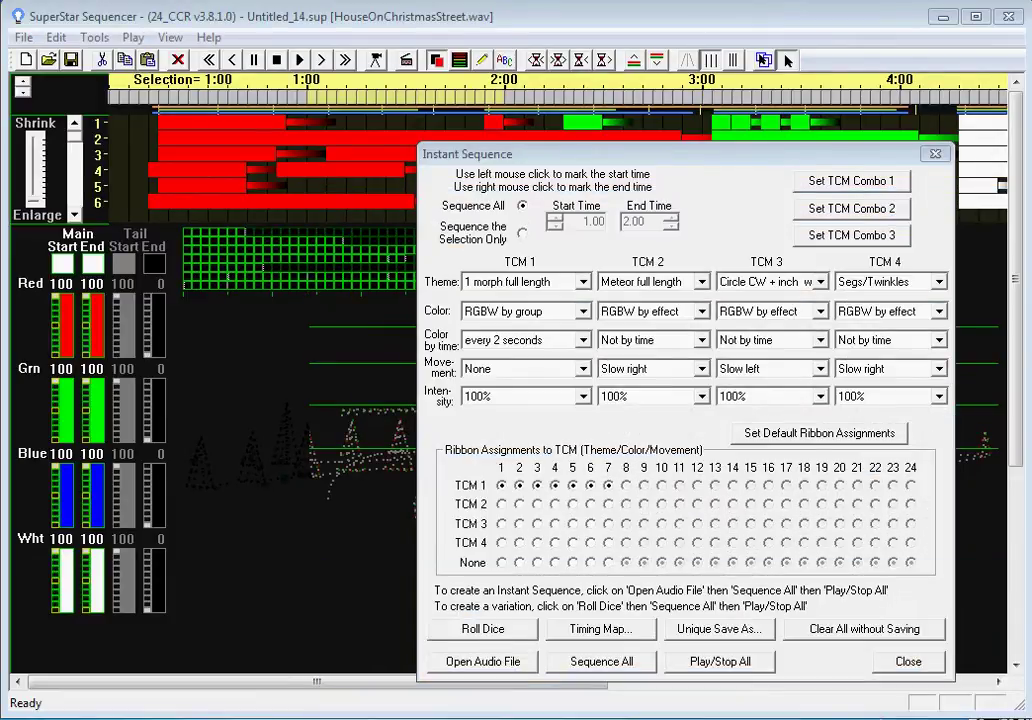
Regenerate the instant sequence for the whole song, creating new timings and erasing the current sequence without saving.
{"action": "left_click", "coordinate": [601, 662]}
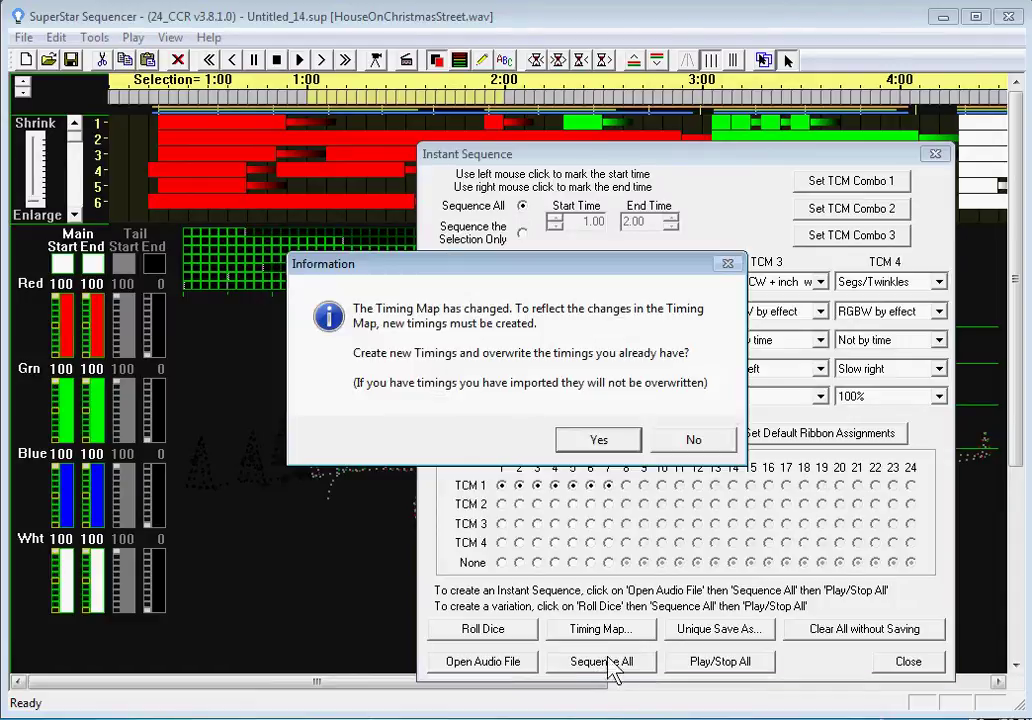
{"action": "left_click", "coordinate": [598, 442]}
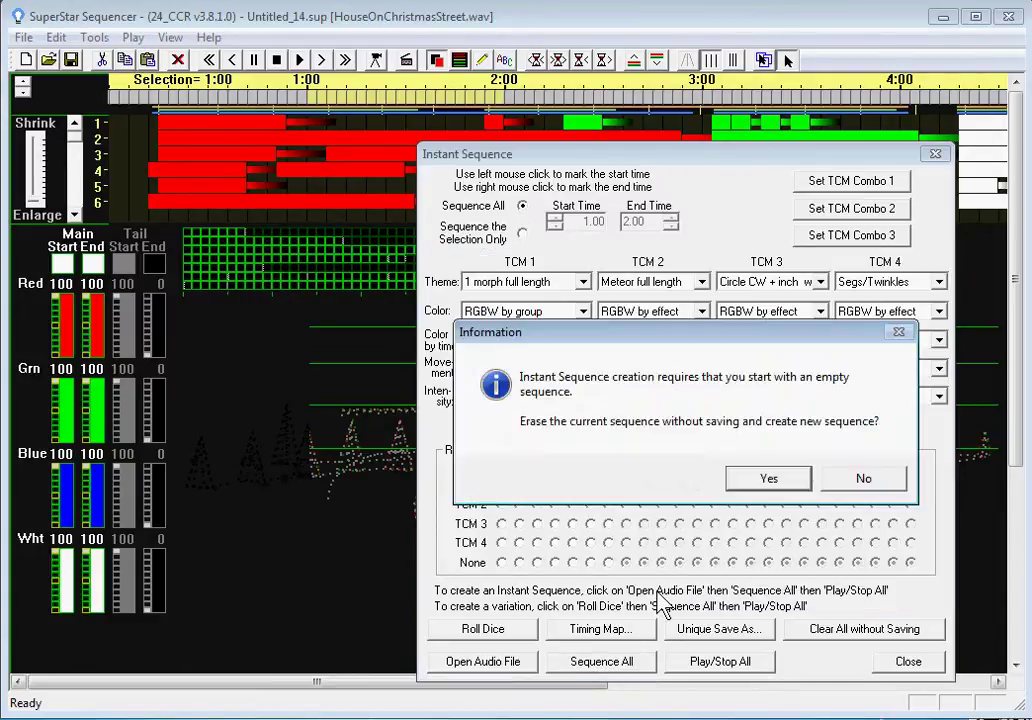
{"action": "left_click", "coordinate": [748, 484]}
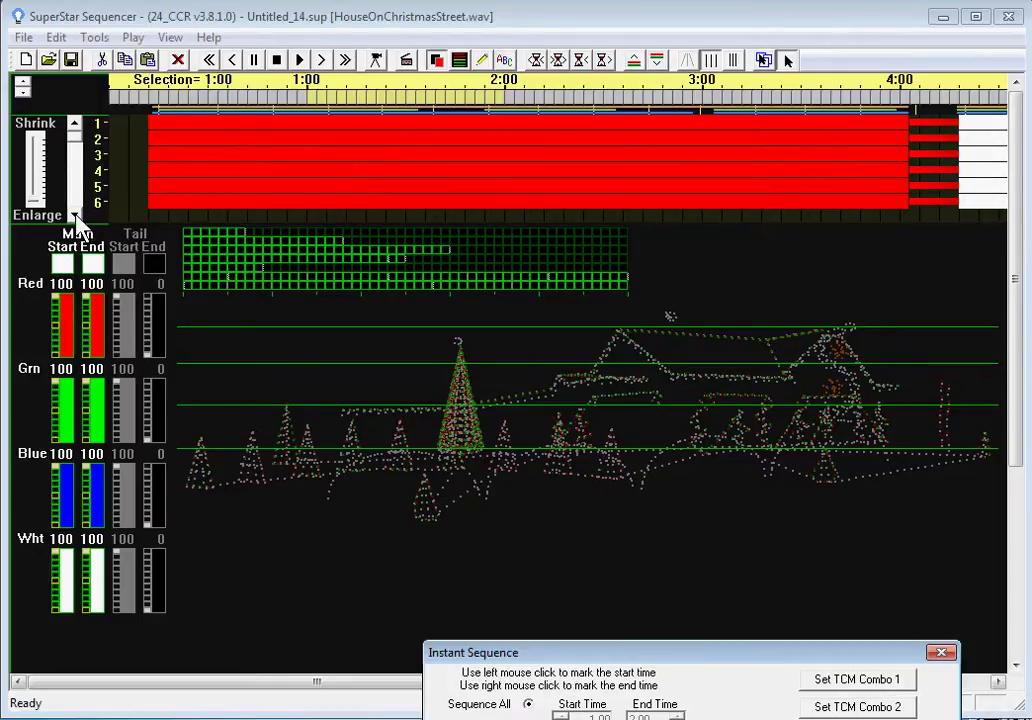
Shrink the timeline rows so that exactly rows 1 through 7 are displayed.
{"action": "left_click", "coordinate": [36, 176]}
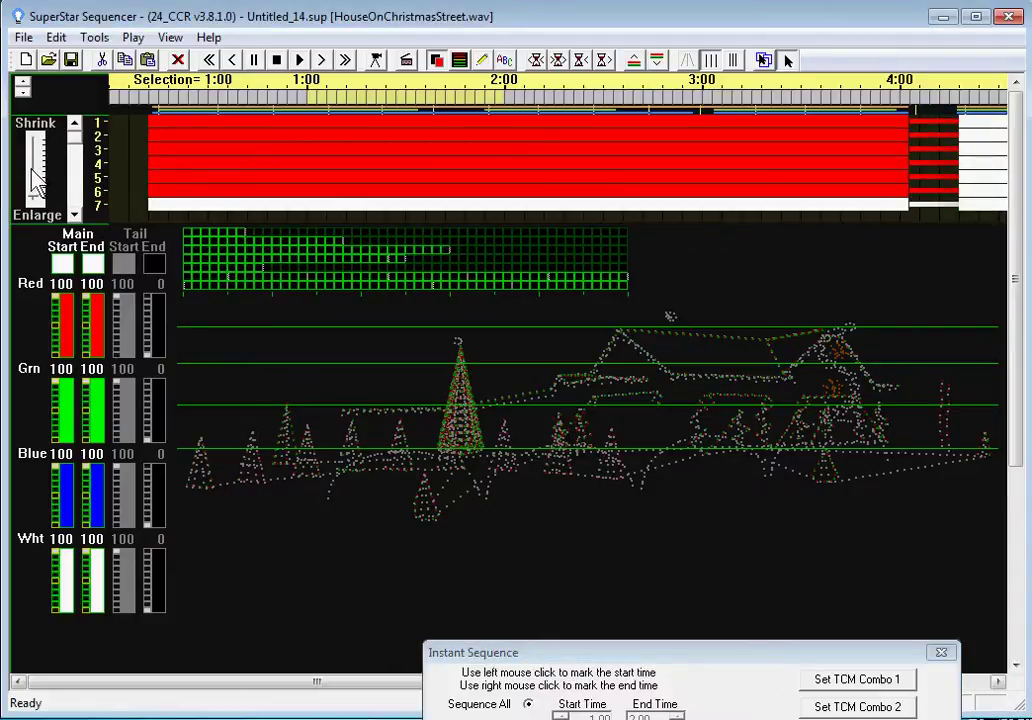
{"action": "left_click", "coordinate": [36, 176]}
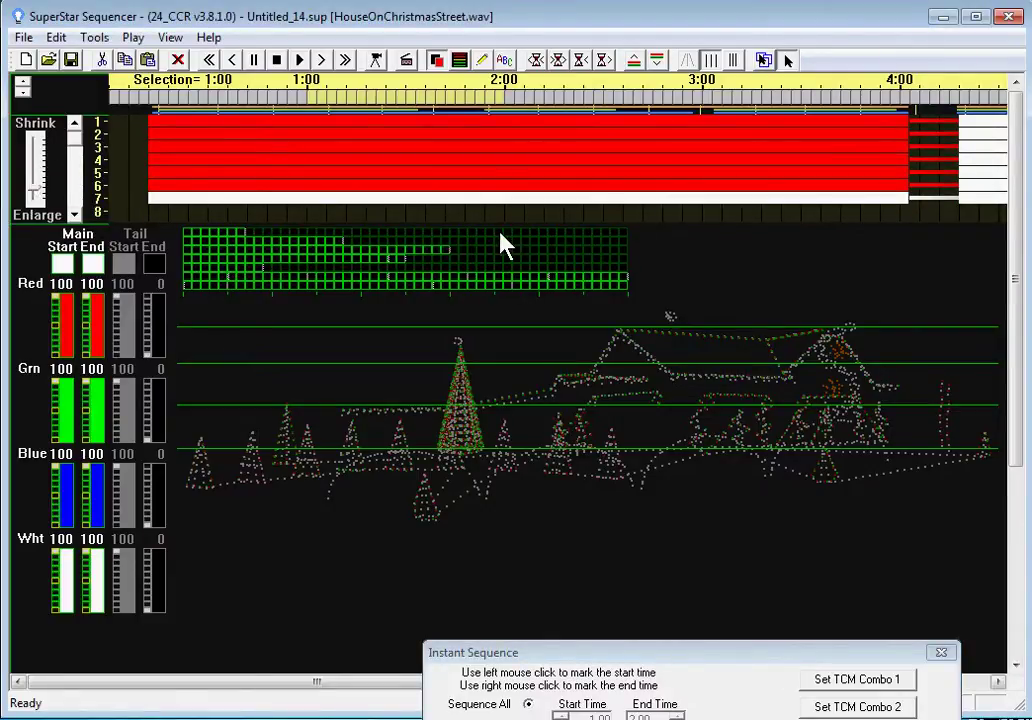
{"action": "left_click", "coordinate": [34, 190]}
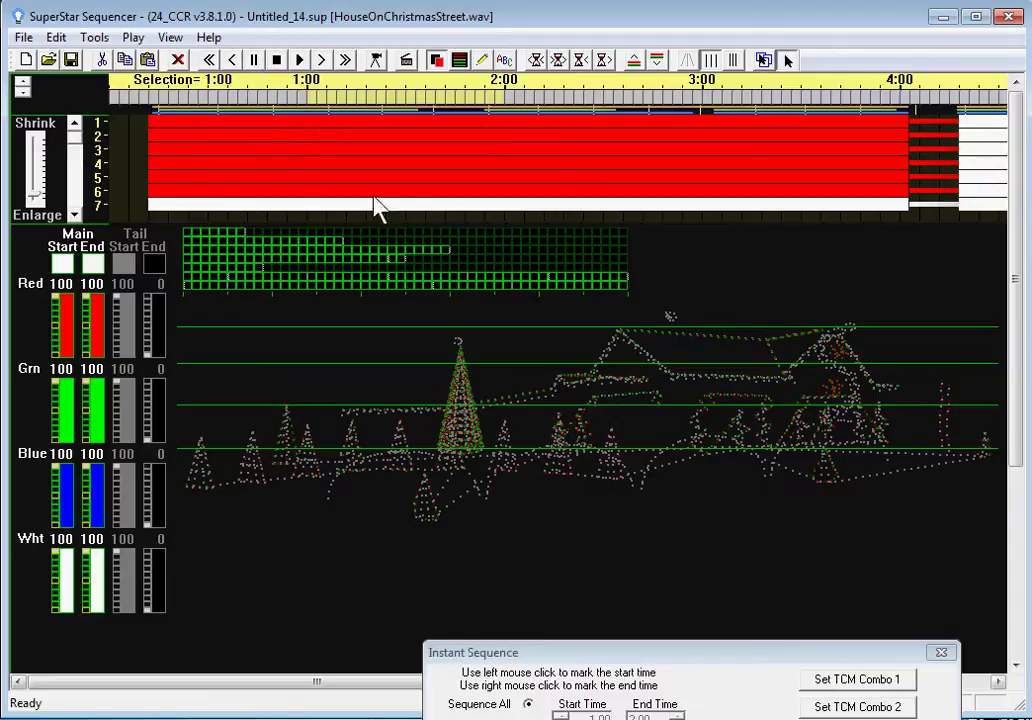
Look through the regenerated timeline to examine the simultaneous effects and color changes, and return to its start.
{"action": "left_click", "coordinate": [323, 60]}
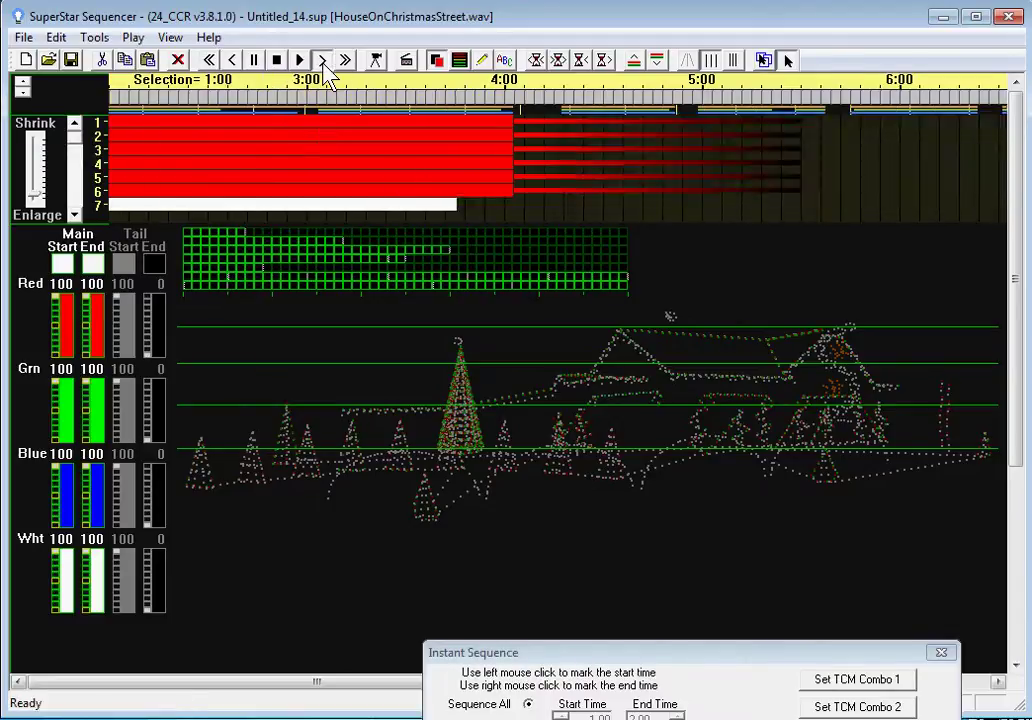
{"action": "left_click", "coordinate": [323, 60]}
{"action": "left_click", "coordinate": [323, 60]}
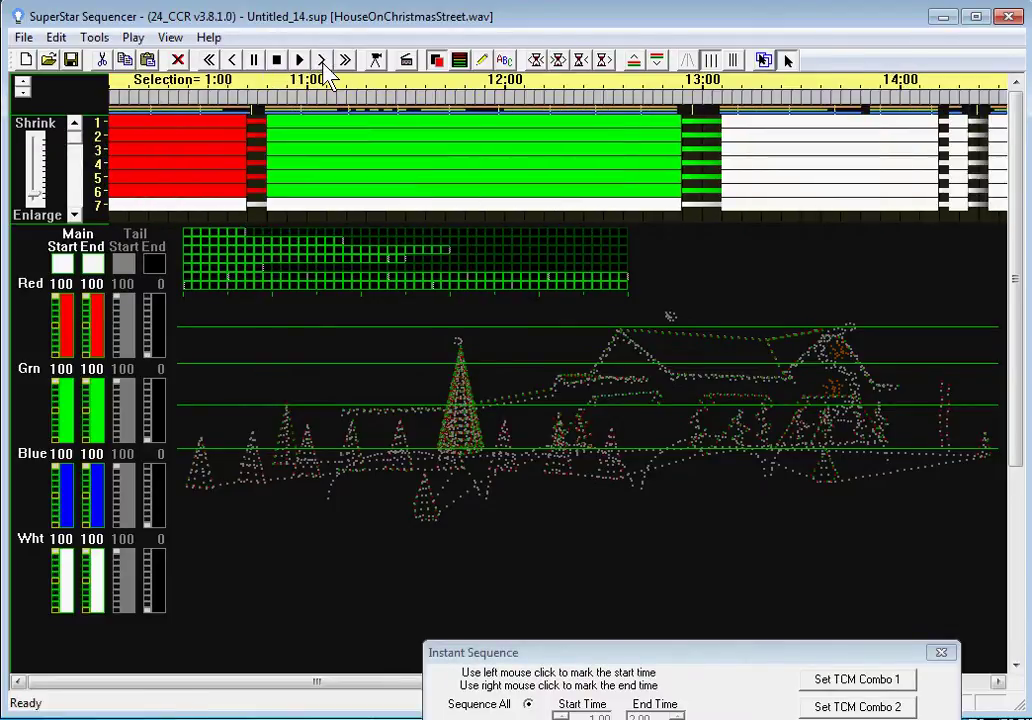
{"action": "left_click", "coordinate": [323, 60]}
{"action": "left_click", "coordinate": [323, 60]}
{"action": "left_click", "coordinate": [323, 60]}
{"action": "left_click", "coordinate": [323, 60]}
{"action": "left_click", "coordinate": [323, 60]}
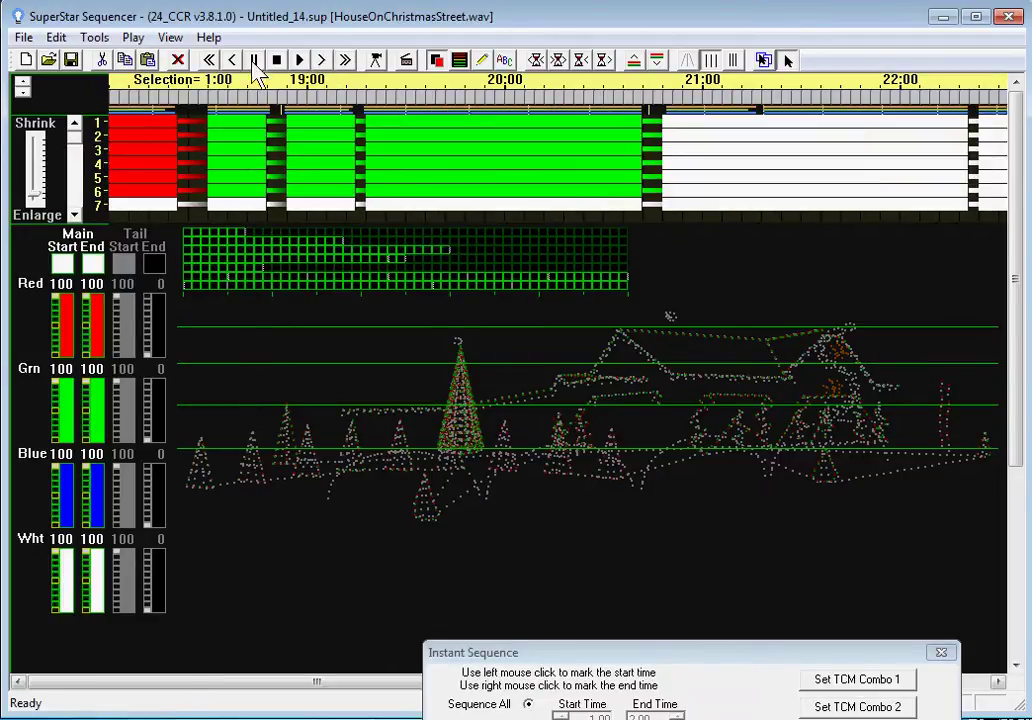
{"action": "left_click", "coordinate": [210, 62]}
{"action": "left_click", "coordinate": [210, 61]}
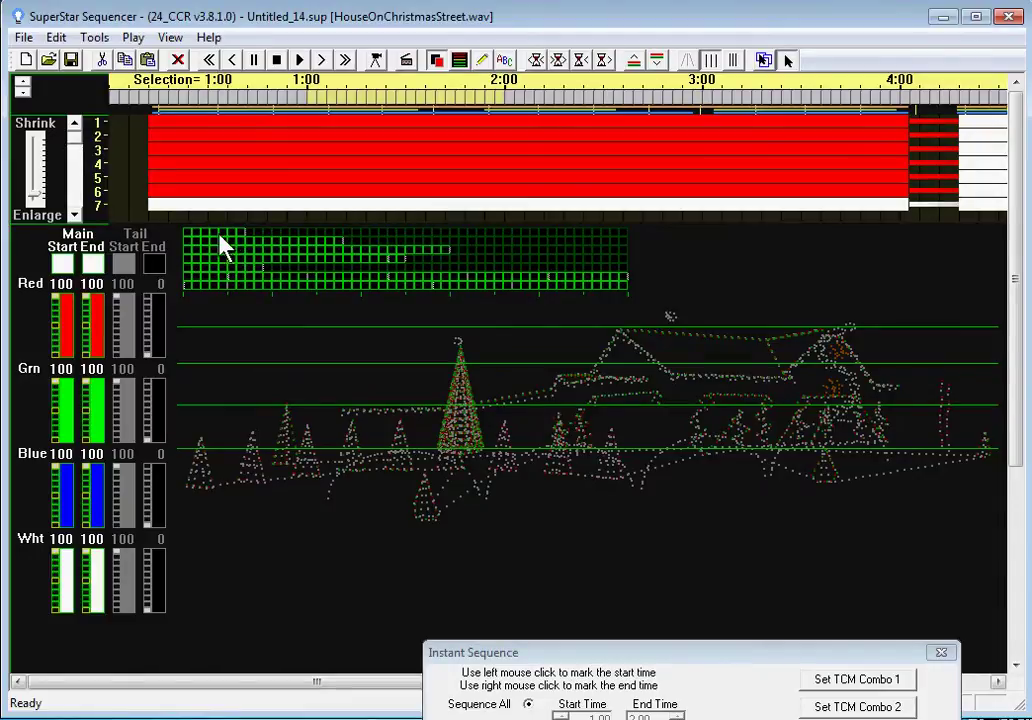
Inspect the morph paths of the first effects in timeline rows 1, 2, 3, 4 and 7, keeping Morph Setup off the visualization.
{"action": "double_click", "coordinate": [208, 130]}
{"action": "left_click_drag", "start_coordinate": [918, 380], "coordinate": [960, 718]}
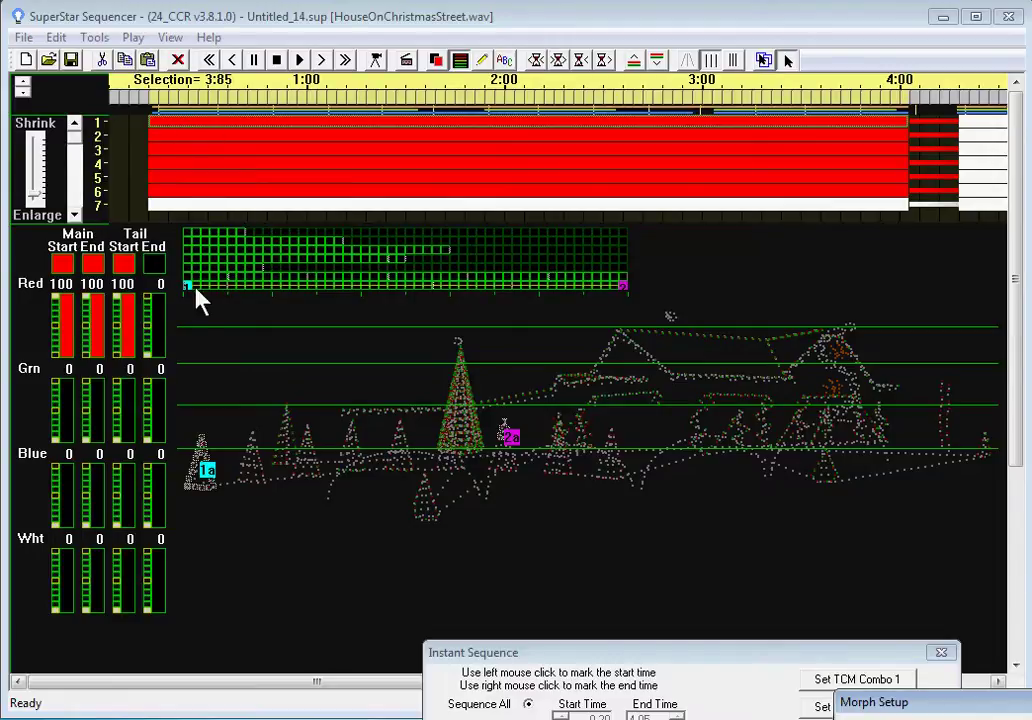
{"action": "left_click", "coordinate": [232, 136]}
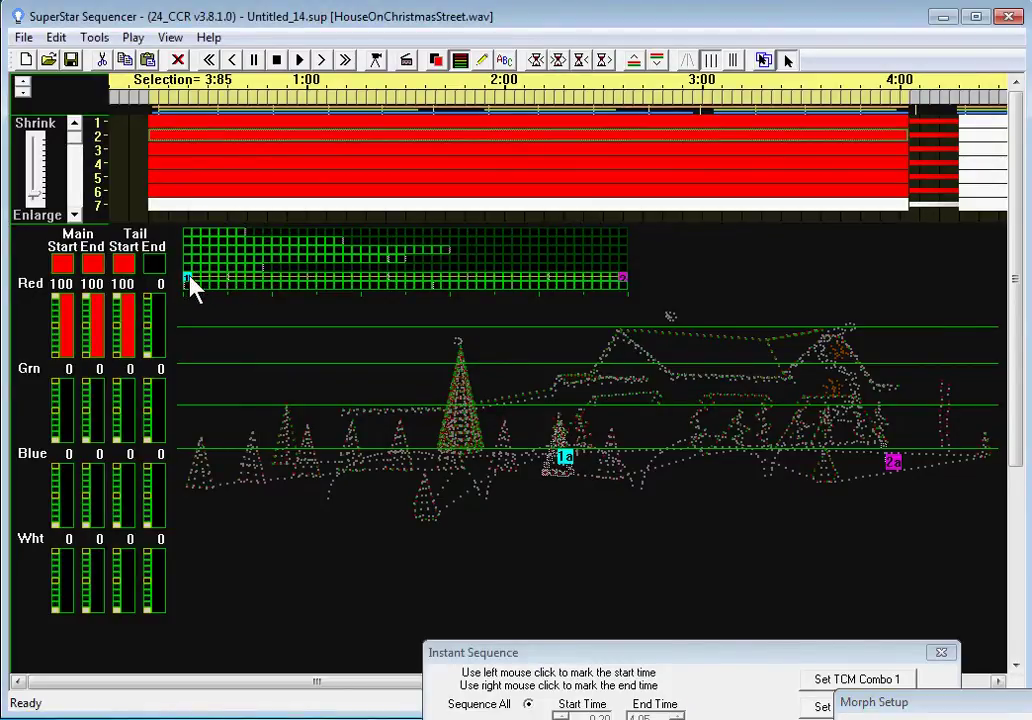
{"action": "left_click", "coordinate": [295, 152]}
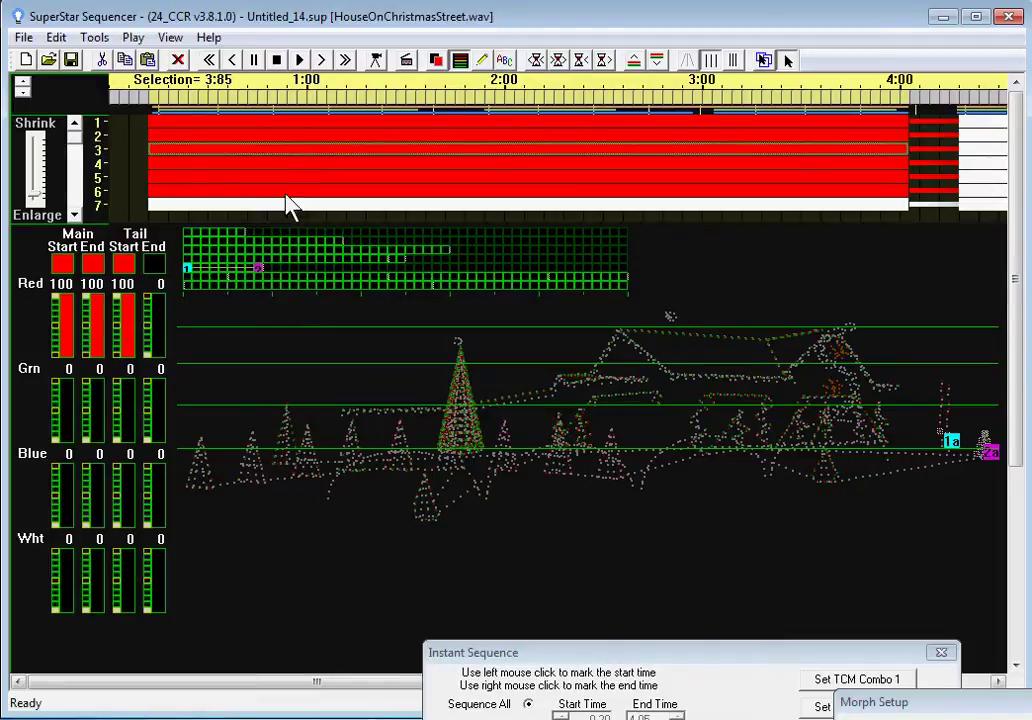
{"action": "left_click", "coordinate": [221, 180]}
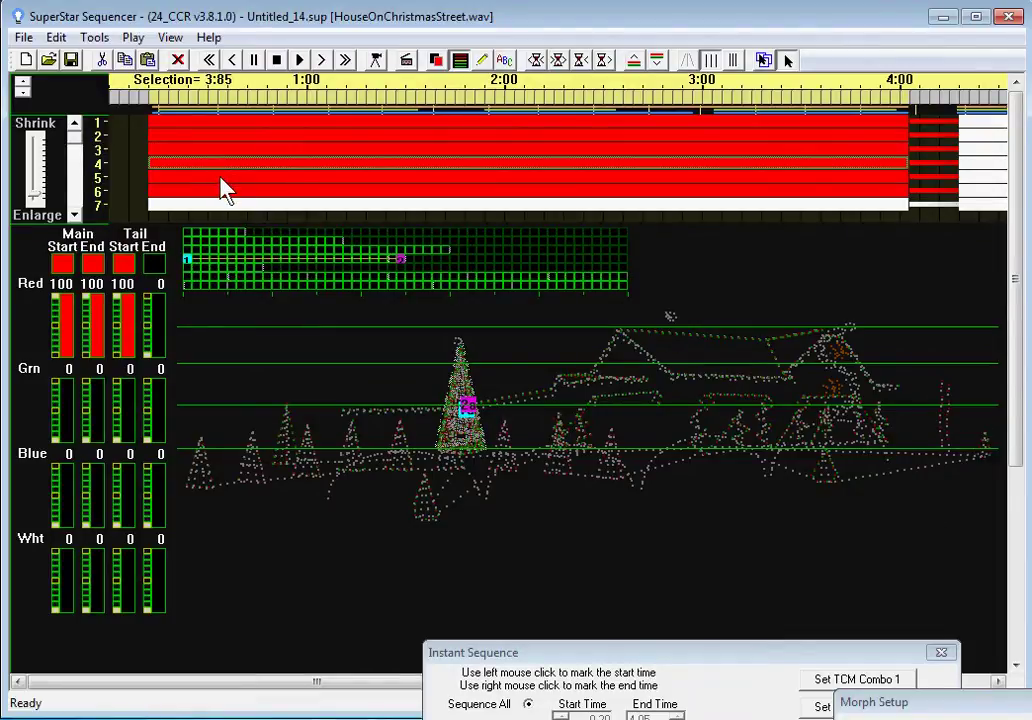
{"action": "left_click", "coordinate": [232, 203]}
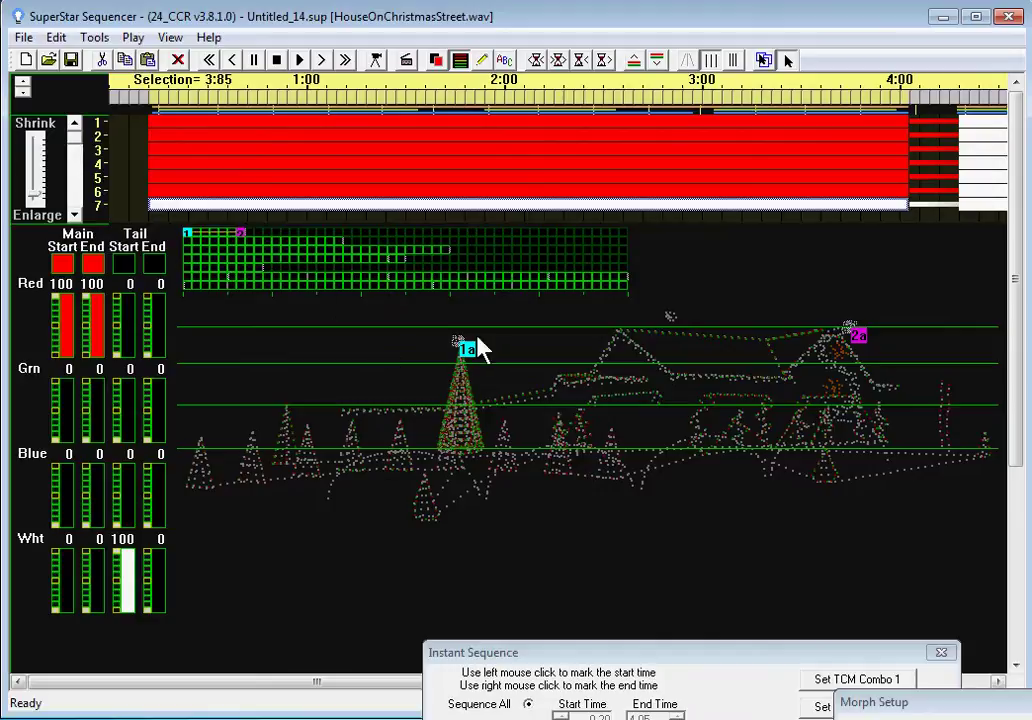
Play the all-frequency sequence on the visualization and stop playback.
{"action": "left_click", "coordinate": [376, 61]}
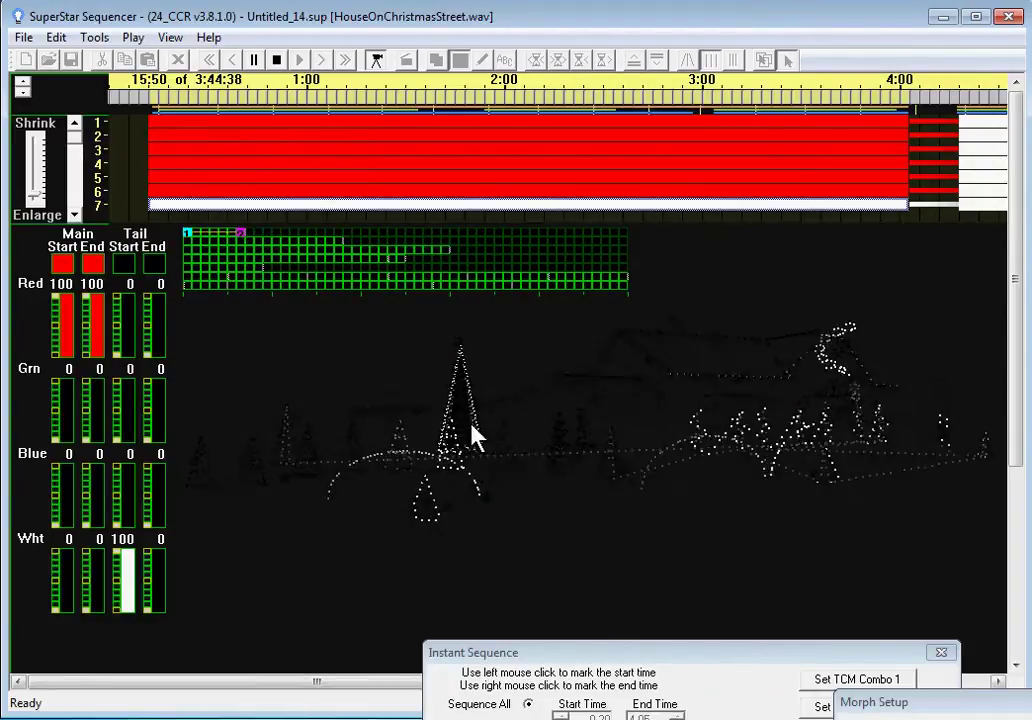
{"action": "left_click", "coordinate": [371, 60]}
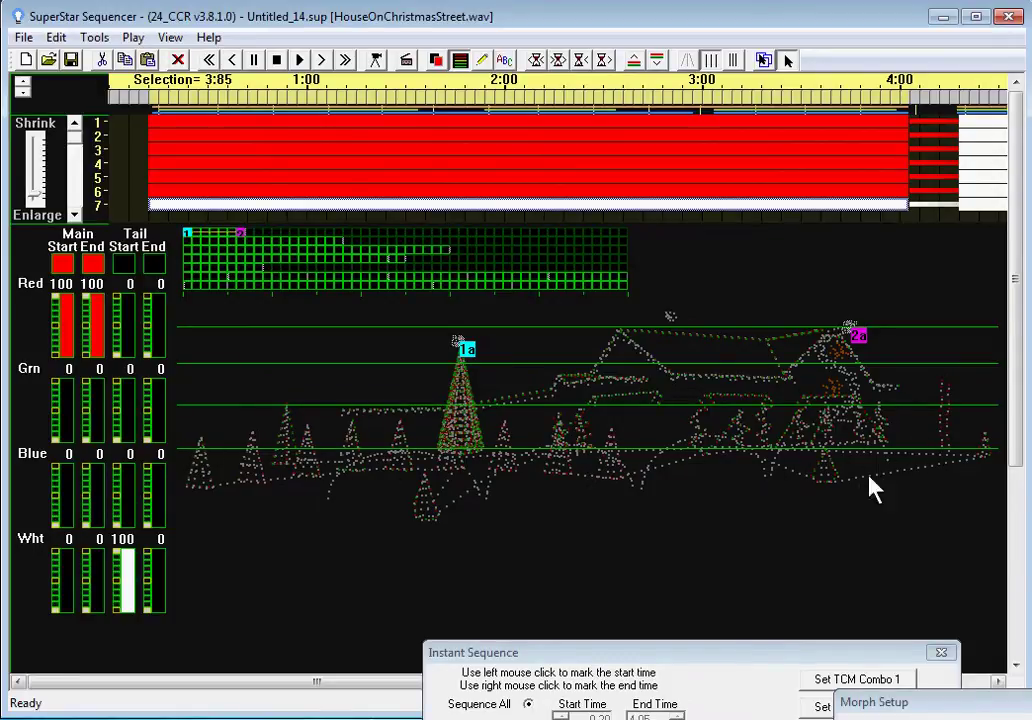
Open Scene Setup, move it off the visualization, and mark several cells along the bottom grid row in red.
{"action": "left_click", "coordinate": [436, 60]}
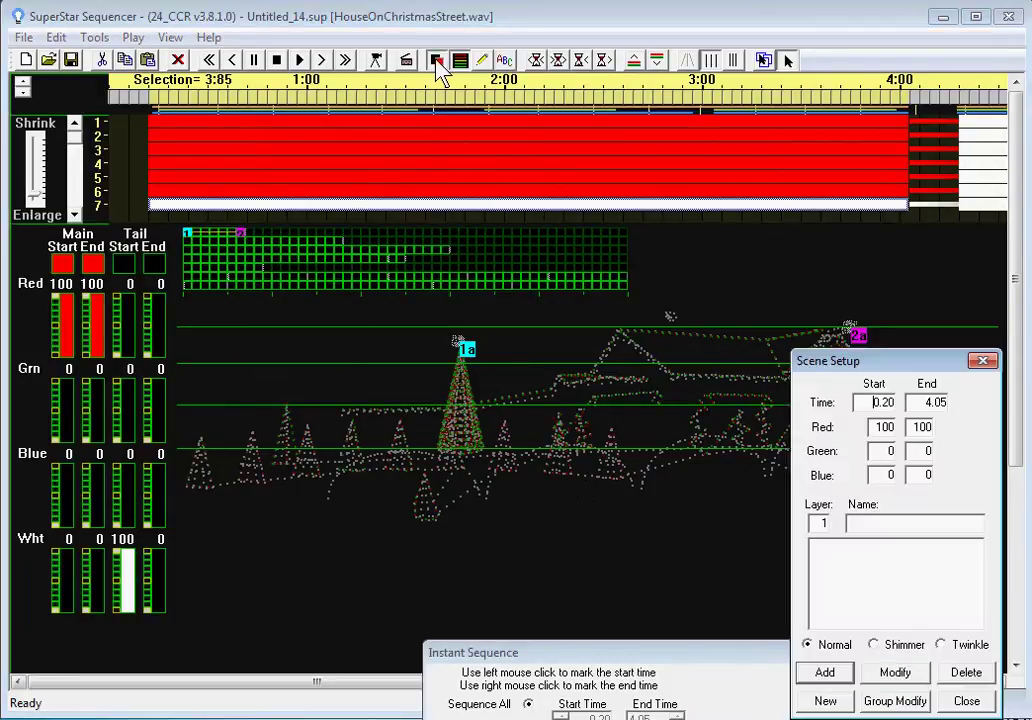
{"action": "left_click_drag", "start_coordinate": [877, 370], "coordinate": [727, 719]}
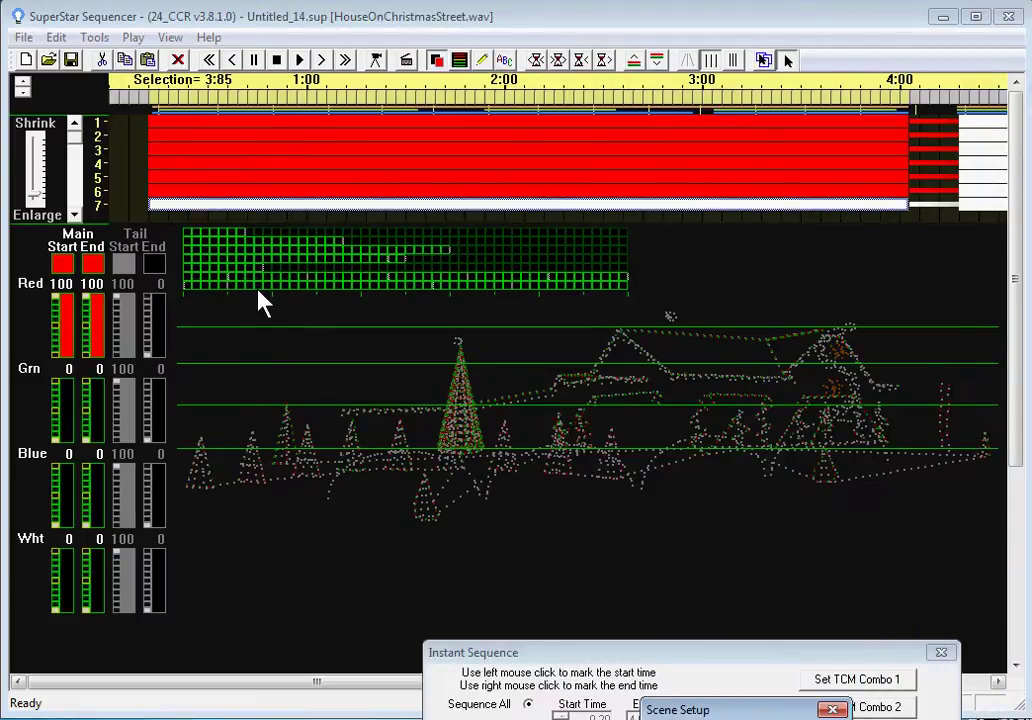
{"action": "left_click", "coordinate": [188, 286]}
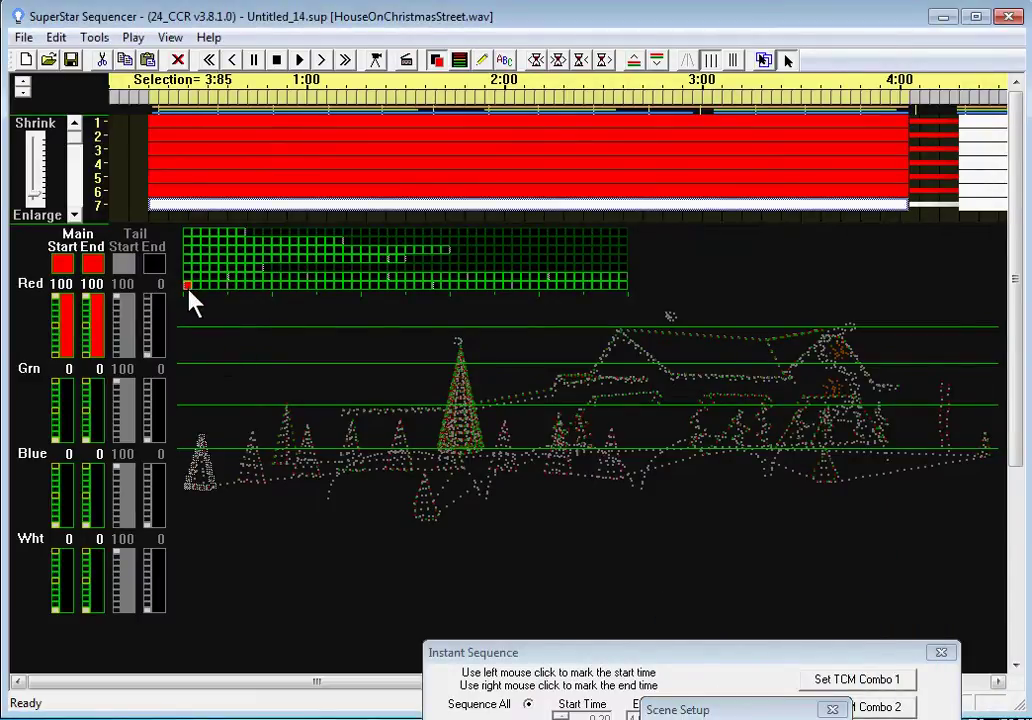
{"action": "left_click", "coordinate": [195, 286]}
{"action": "left_click", "coordinate": [231, 286]}
{"action": "left_click", "coordinate": [445, 285]}
{"action": "left_click", "coordinate": [623, 286]}
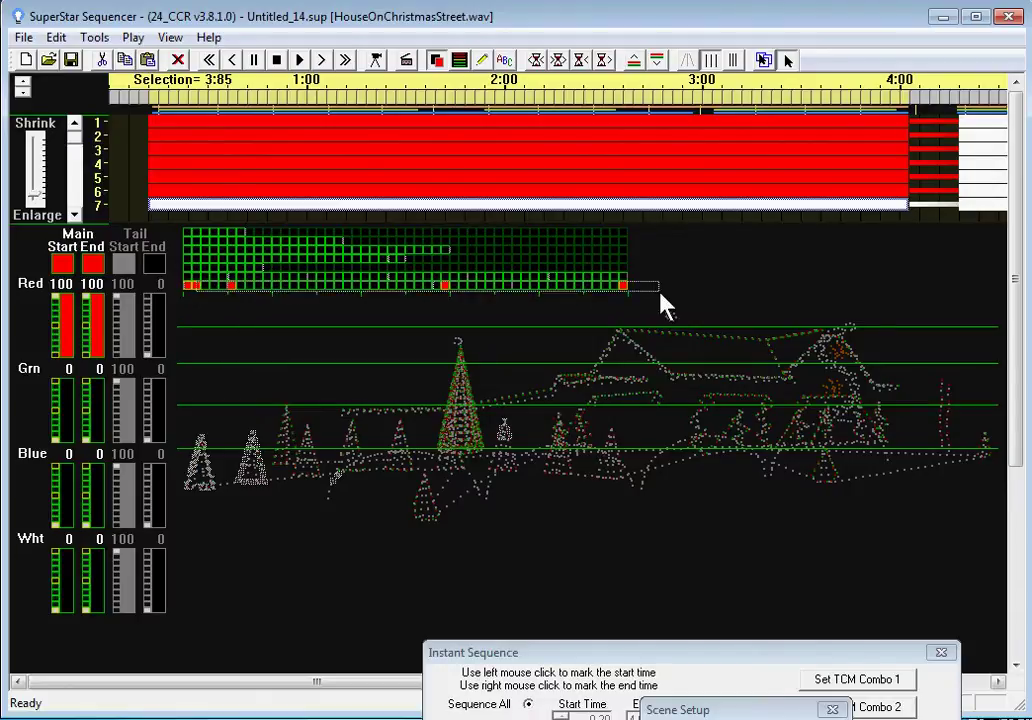
Fill the entire bottom grid row and make the scene's start color yellow by setting the start green to 100.
{"action": "right_click", "coordinate": [620, 286]}
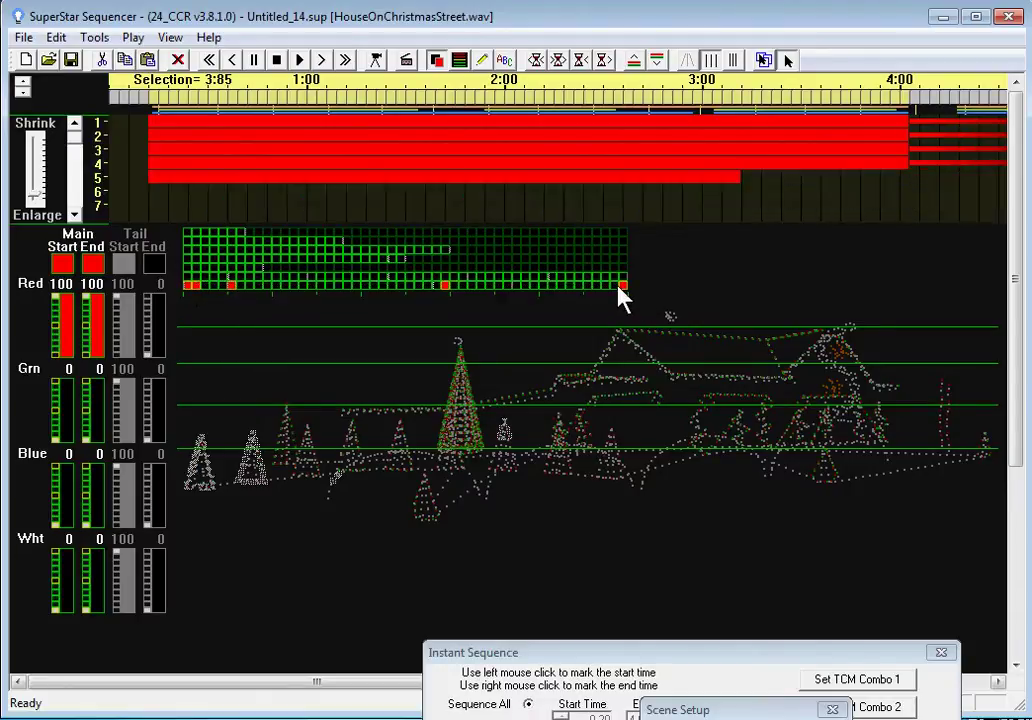
{"action": "left_click", "coordinate": [58, 392]}
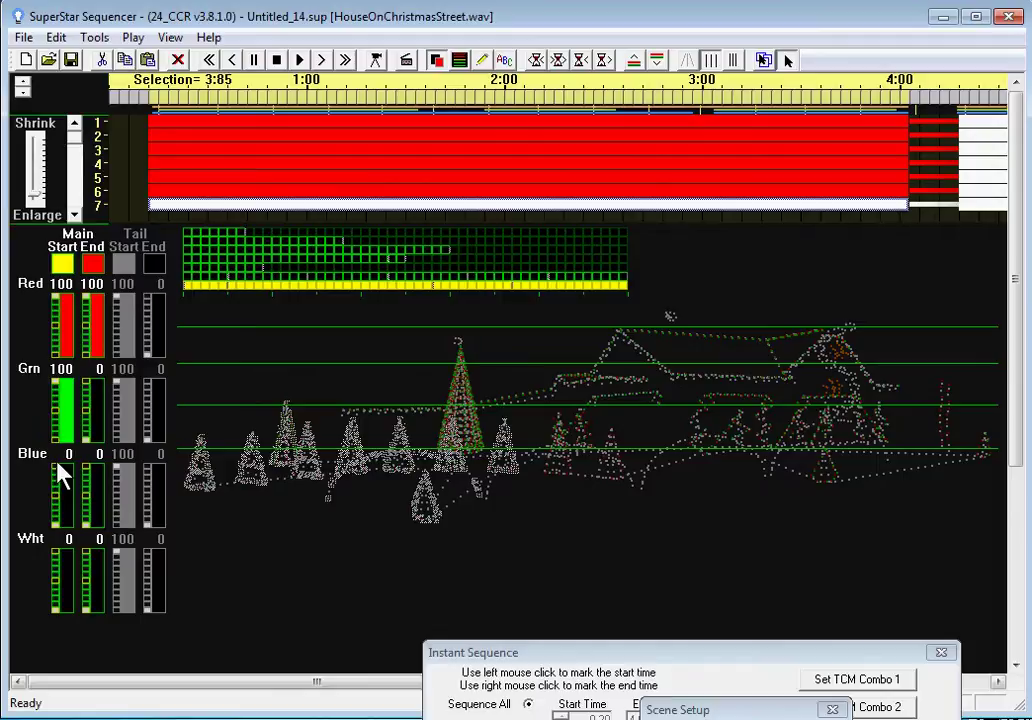
Make the scene's start and end colors white by setting their green, blue and white levels to 100.
{"action": "left_click", "coordinate": [62, 478]}
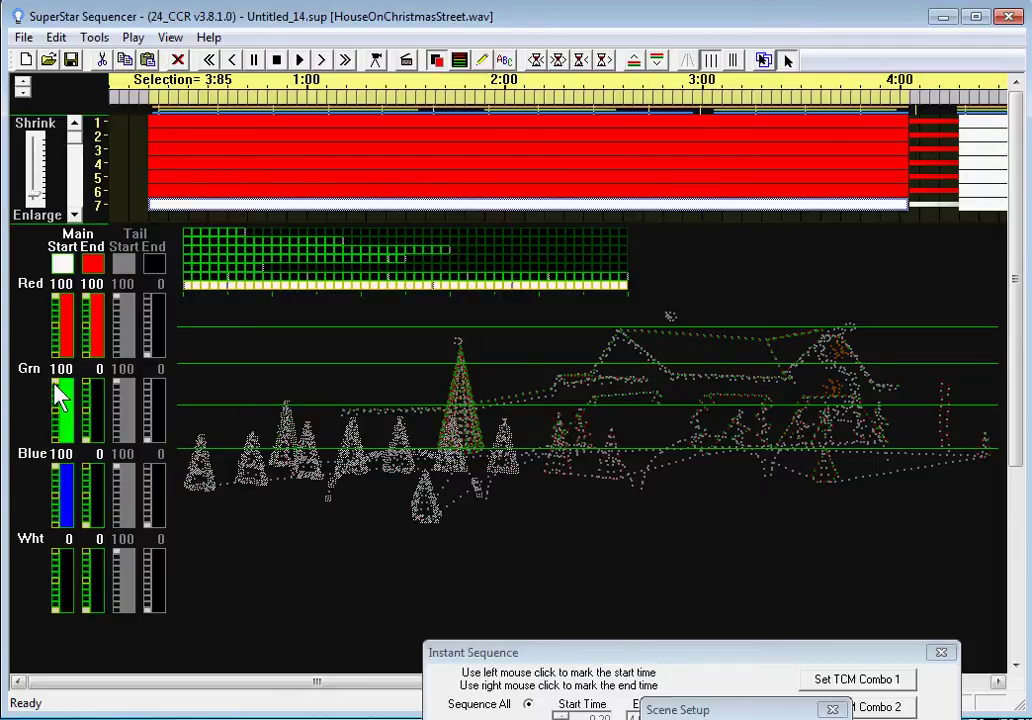
{"action": "right_click", "coordinate": [58, 396]}
{"action": "right_click", "coordinate": [58, 479]}
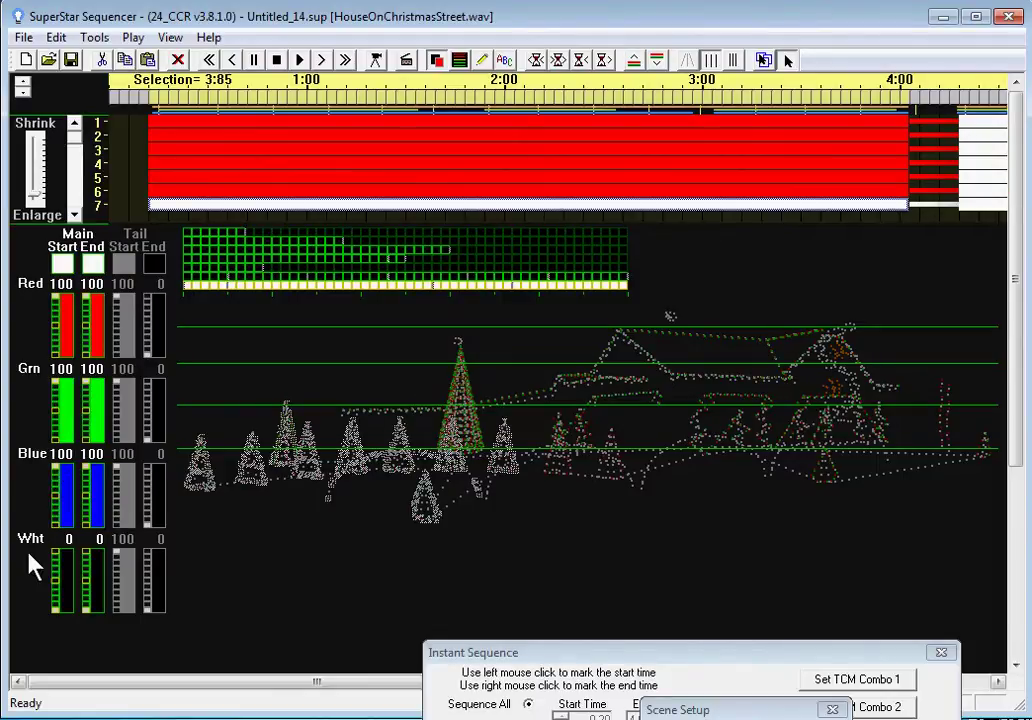
{"action": "left_click", "coordinate": [56, 558]}
{"action": "right_click", "coordinate": [56, 558]}
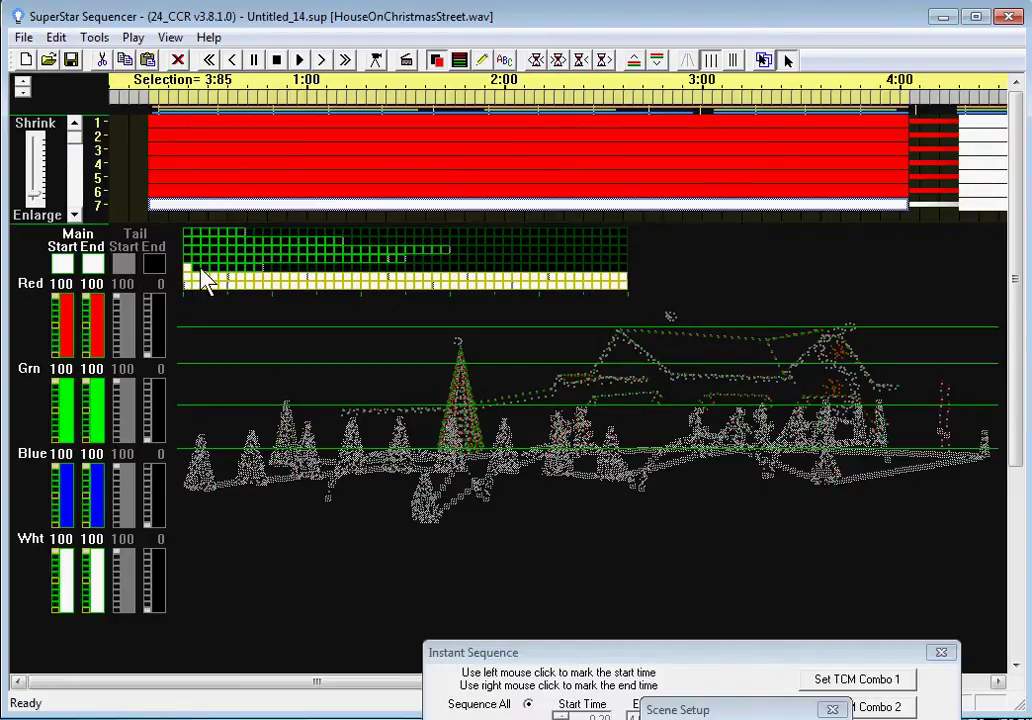
Mark the fifth and fourth grid rows' cells in white to see which fixtures they light, clearing the marked cells.
{"action": "left_click_drag", "start_coordinate": [200, 280], "coordinate": [260, 276]}
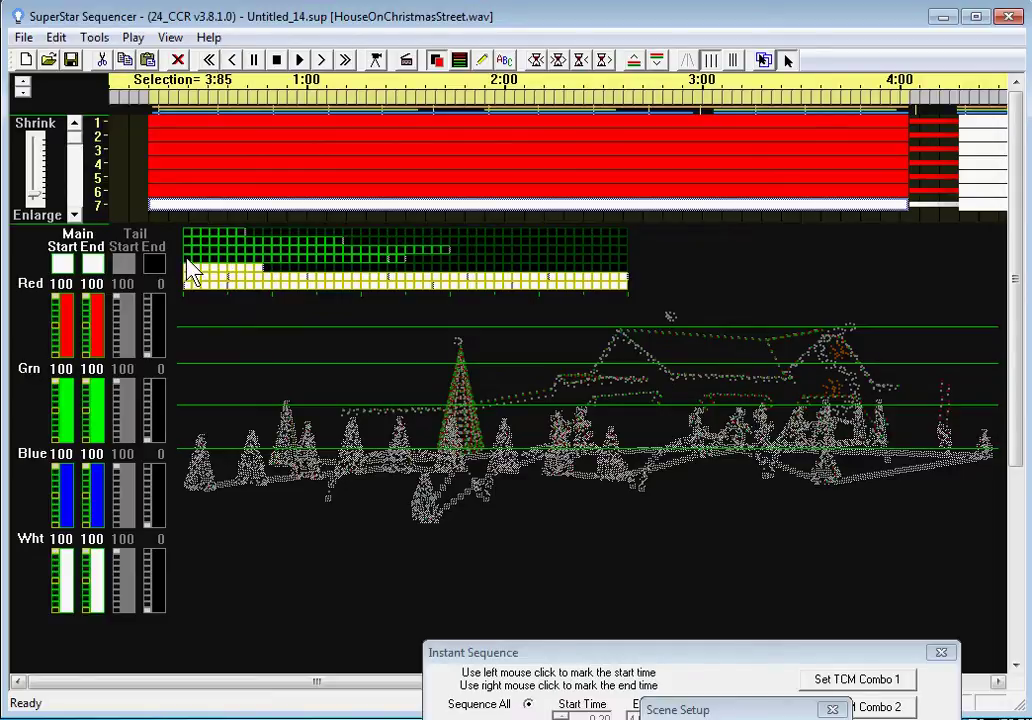
{"action": "left_click_drag", "start_coordinate": [189, 266], "coordinate": [624, 286]}
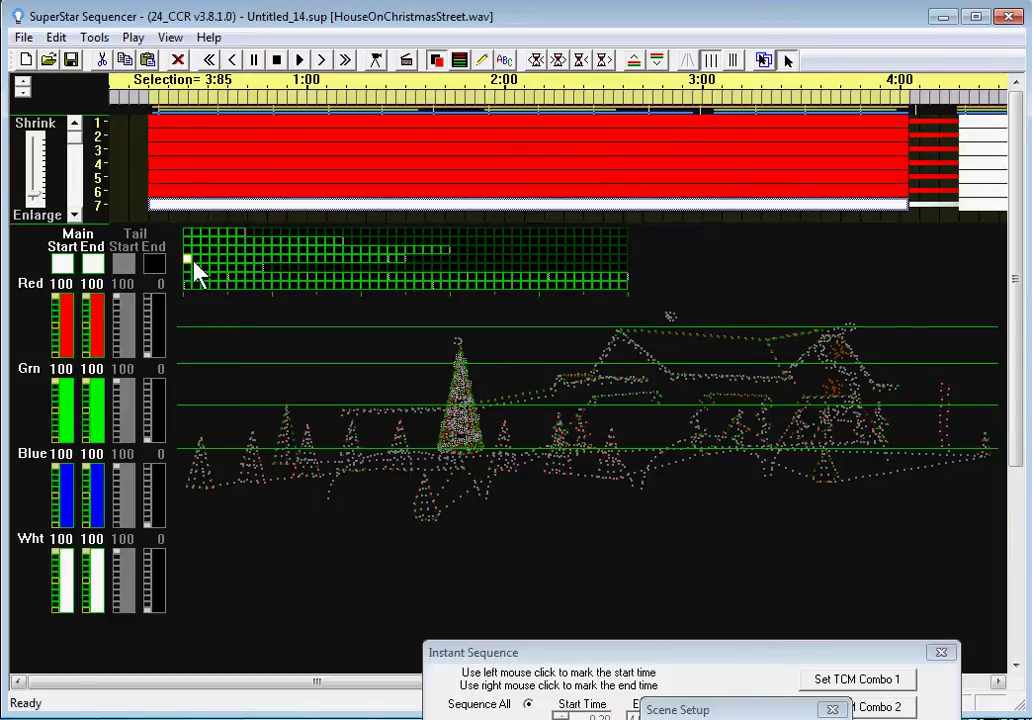
{"action": "left_click_drag", "start_coordinate": [186, 256], "coordinate": [405, 260]}
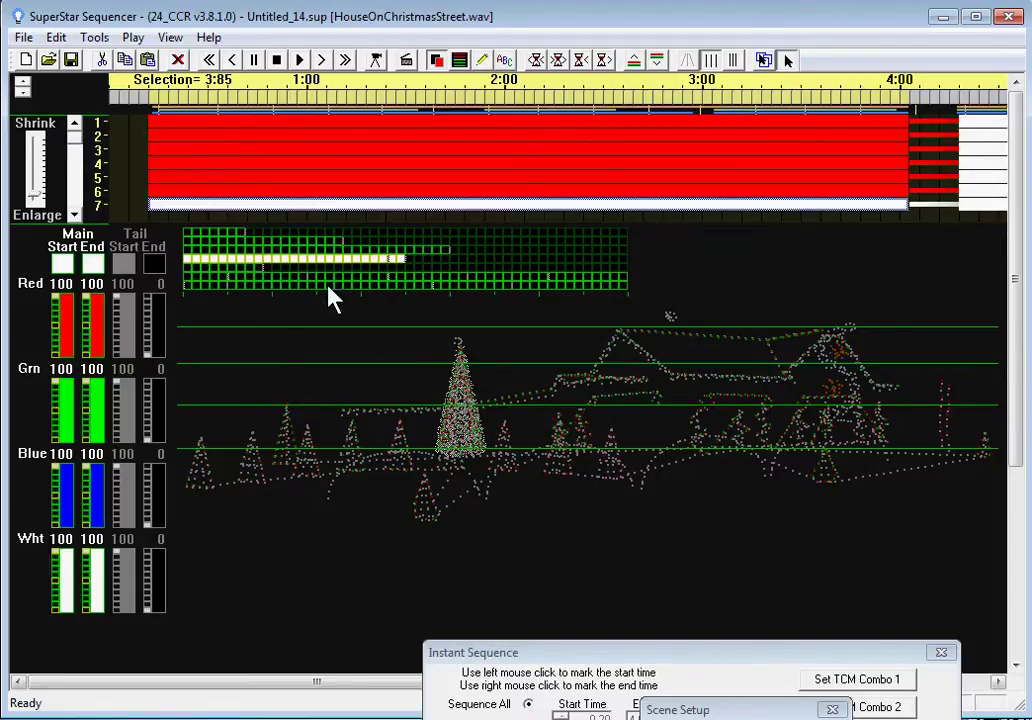
{"action": "left_click_drag", "start_coordinate": [187, 258], "coordinate": [398, 258]}
{"action": "left_click_drag", "start_coordinate": [401, 259], "coordinate": [293, 266]}
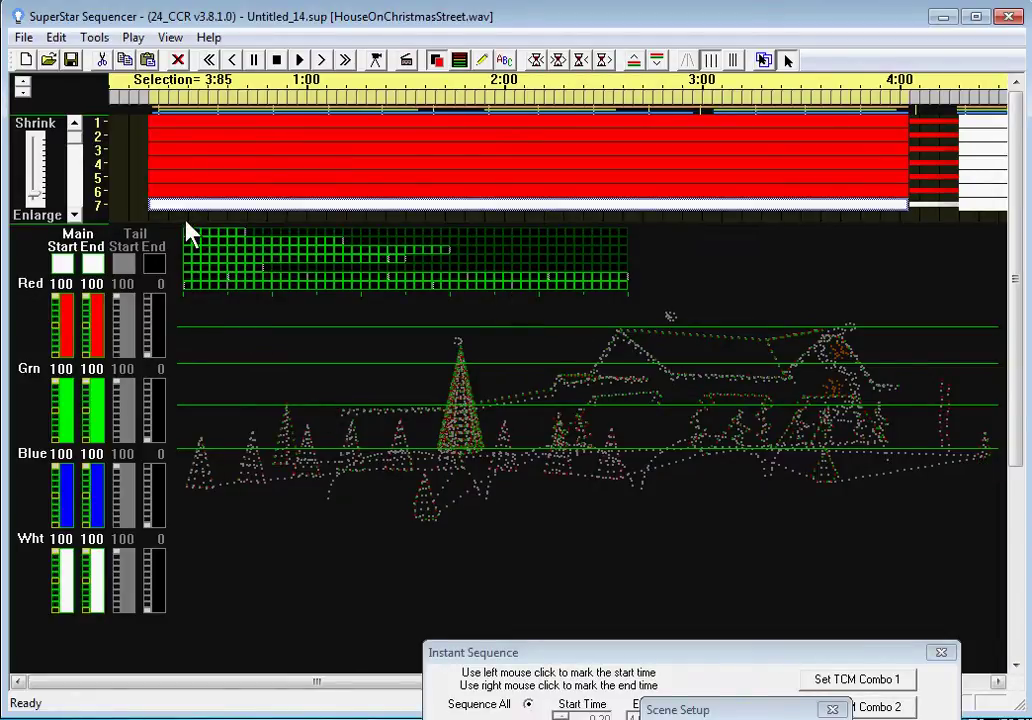
Re-import the noCCRs visualization file with a horizontal sequencing grid and a maximum length of 110.
{"action": "left_click", "coordinate": [23, 37]}
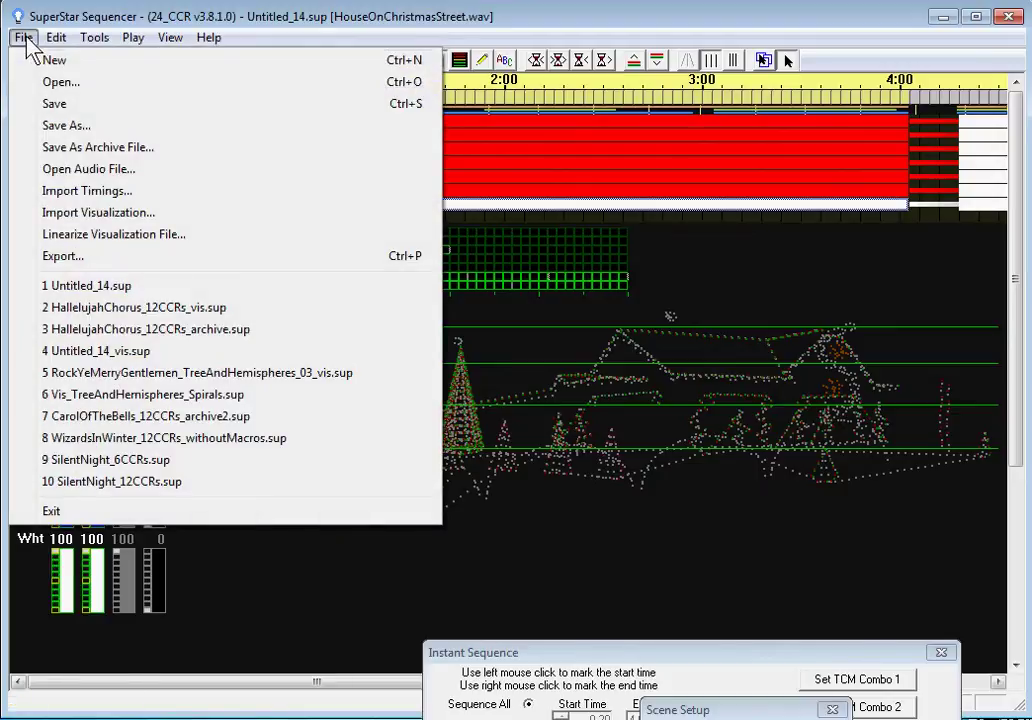
{"action": "left_click", "coordinate": [66, 213]}
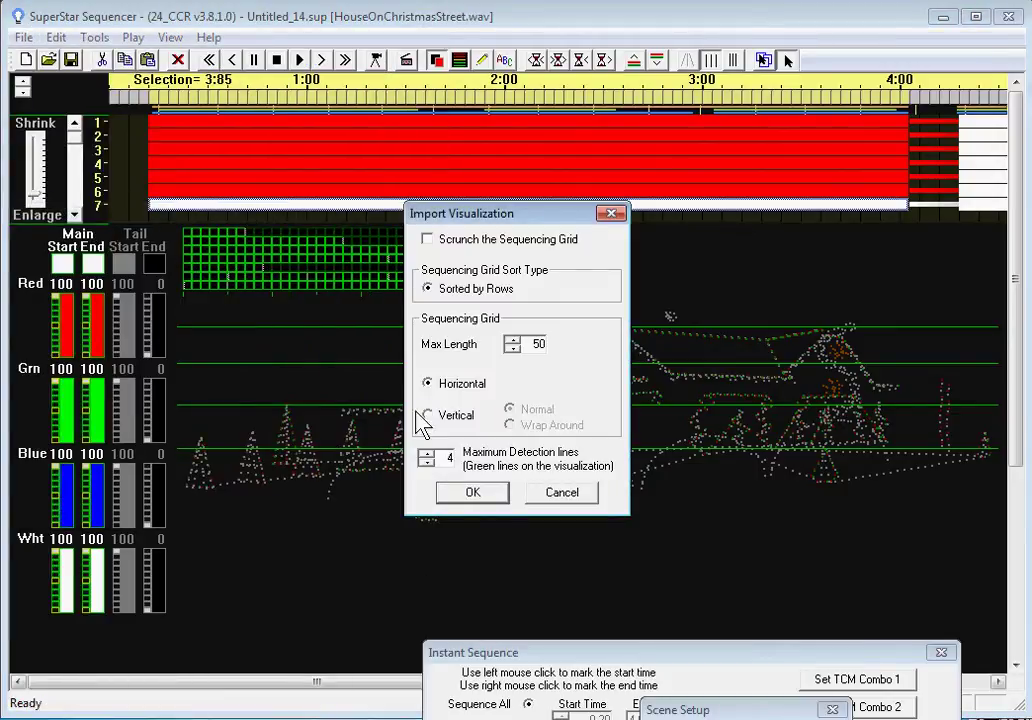
{"action": "left_click", "coordinate": [511, 341]}
{"action": "left_click", "coordinate": [511, 341]}
{"action": "left_click_drag", "start_coordinate": [512, 340], "coordinate": [512, 344]}
{"action": "left_click", "coordinate": [510, 349]}
{"action": "left_click", "coordinate": [510, 349]}
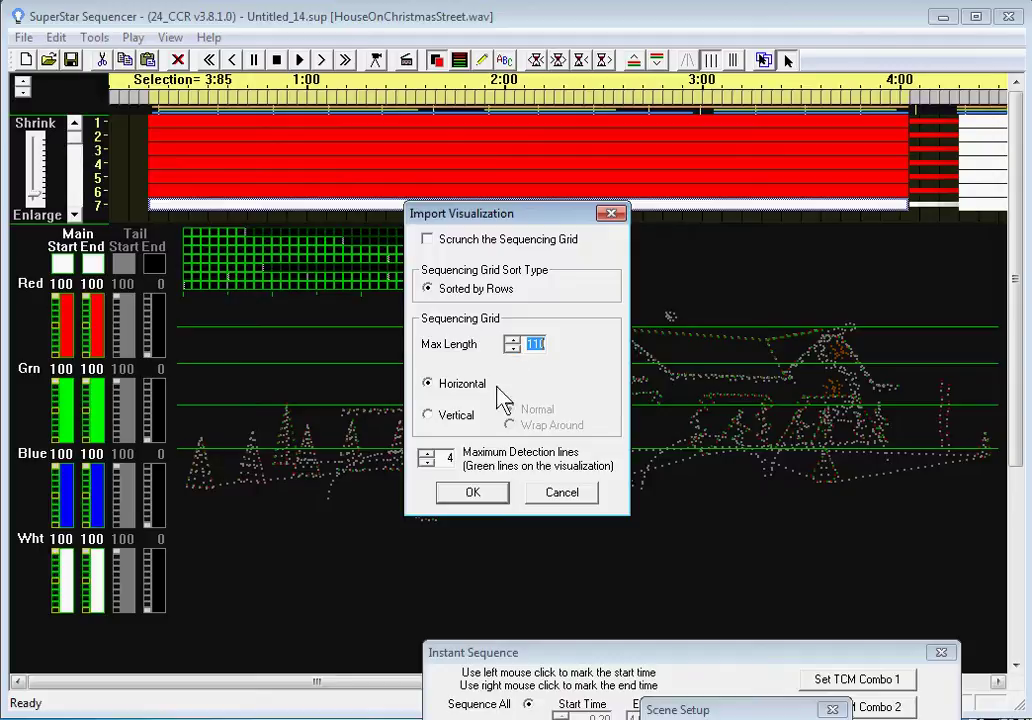
{"action": "left_click", "coordinate": [470, 494]}
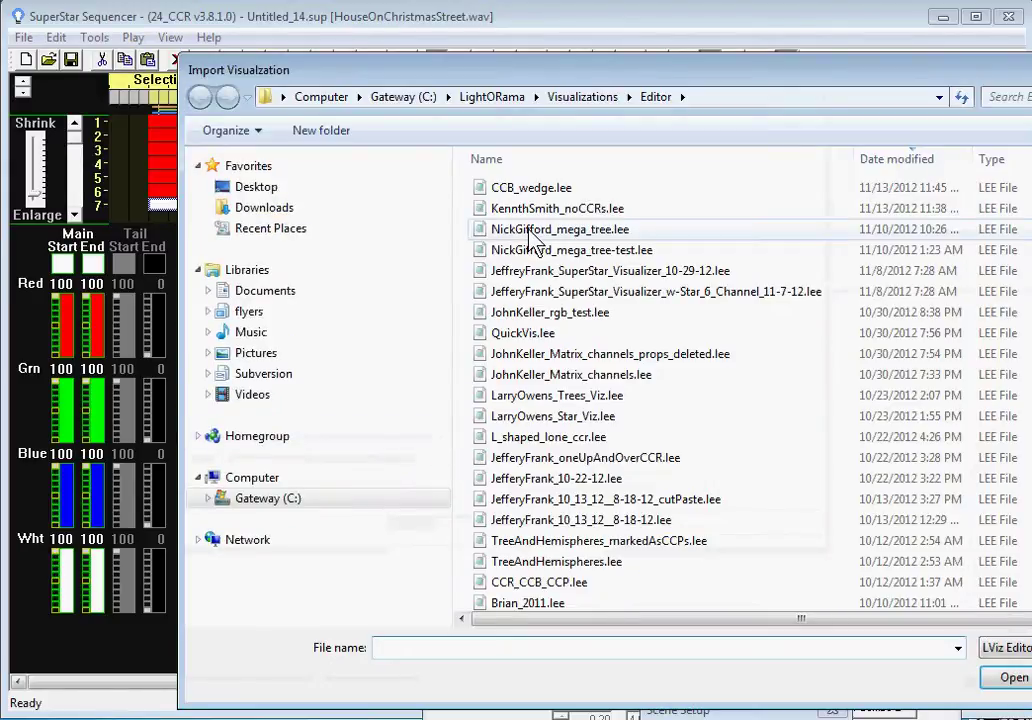
{"action": "left_click", "coordinate": [530, 210]}
{"action": "left_click", "coordinate": [1015, 680]}
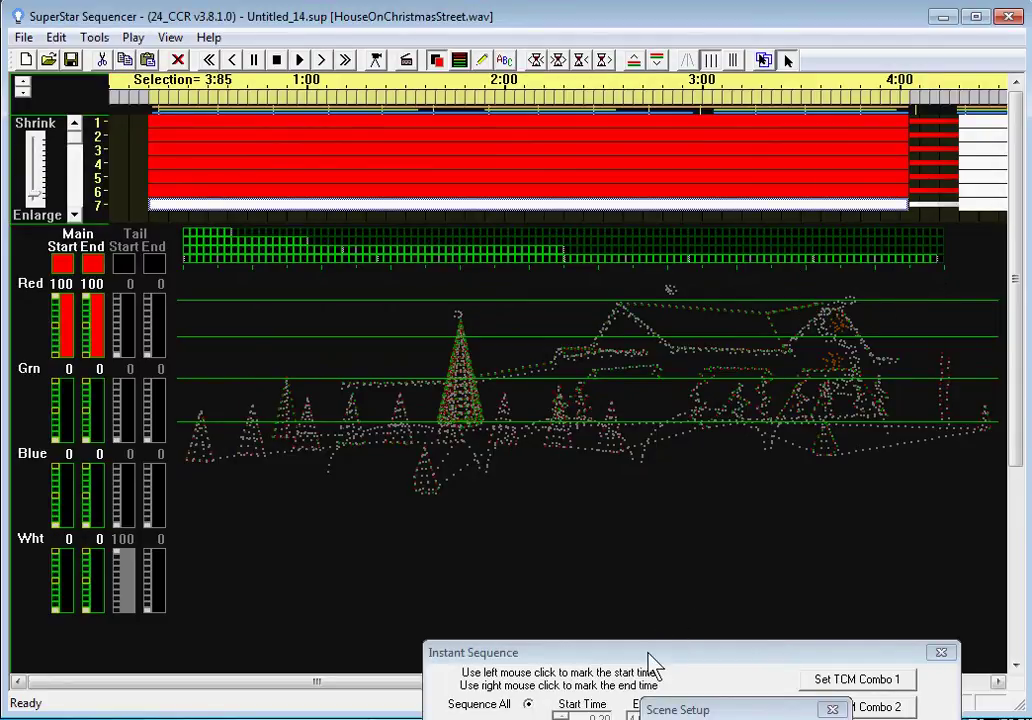
Bring Instant Sequence fully into view and set the TCM 1 theme to 1 morph full length.
{"action": "left_click_drag", "start_coordinate": [652, 665], "coordinate": [668, 169]}
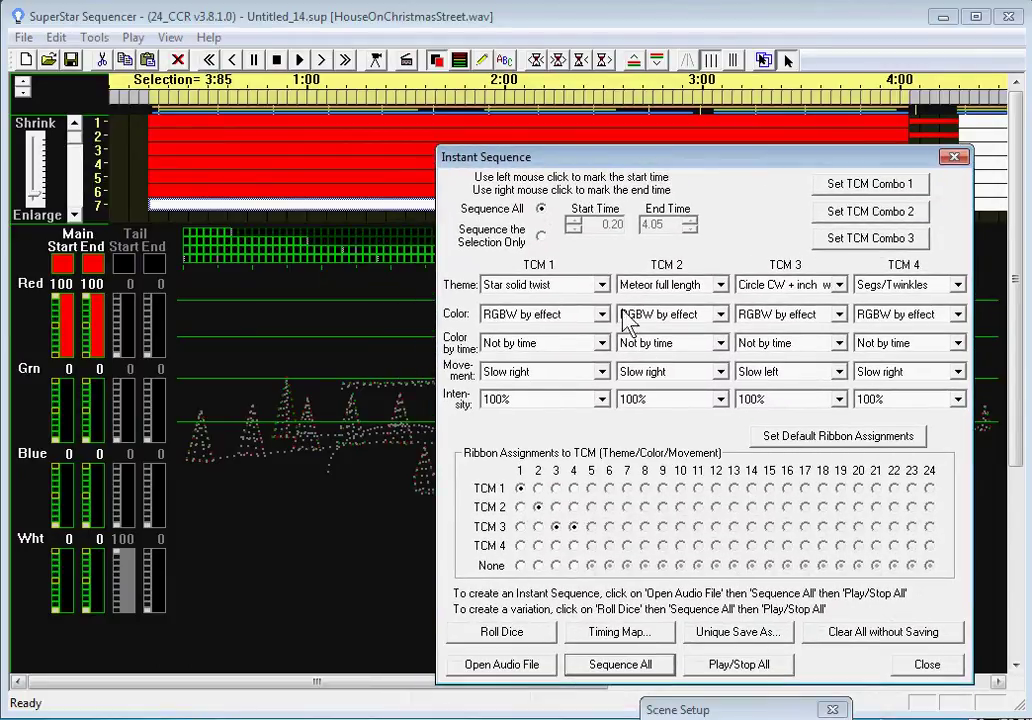
{"action": "left_click", "coordinate": [603, 285]}
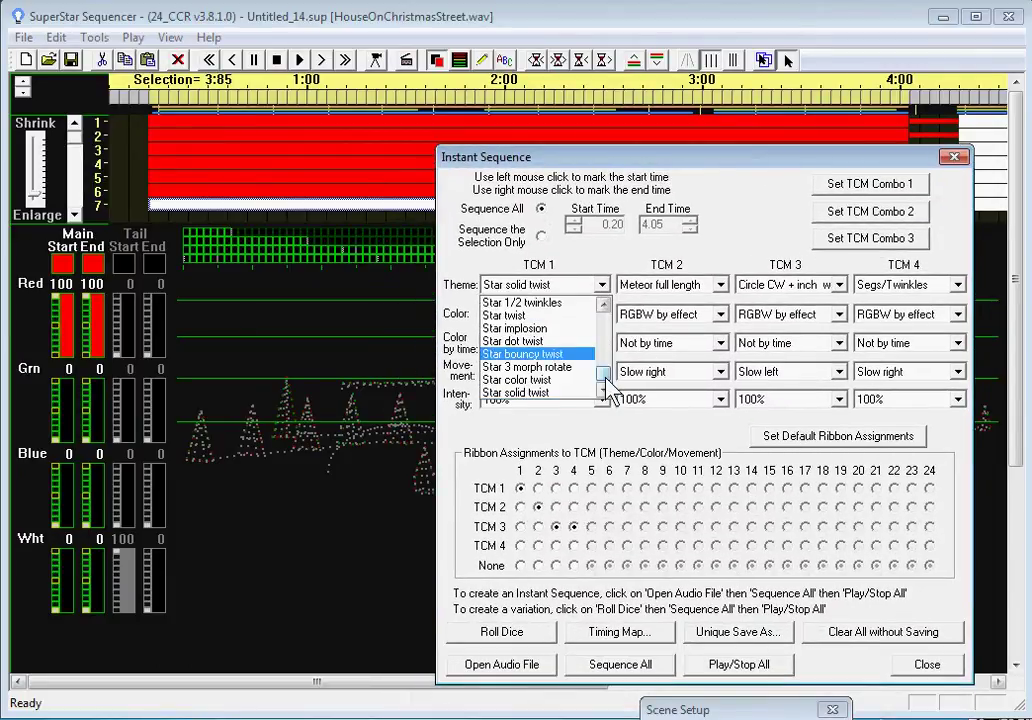
{"action": "left_click_drag", "start_coordinate": [603, 382], "coordinate": [606, 330]}
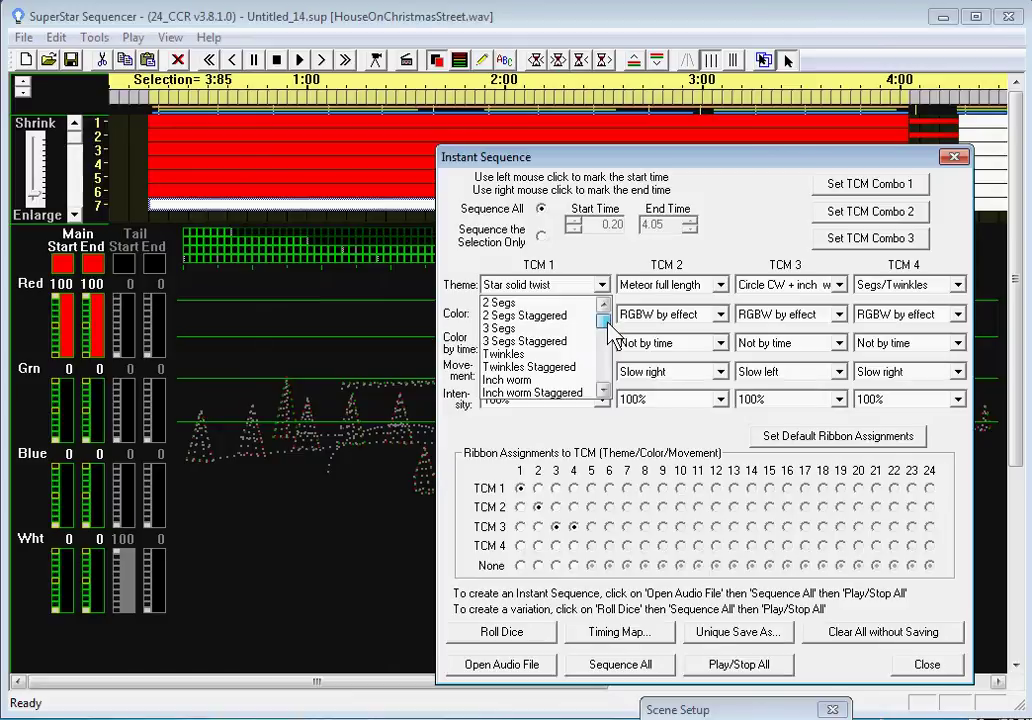
{"action": "left_click", "coordinate": [603, 392]}
{"action": "left_click", "coordinate": [603, 392]}
{"action": "left_click", "coordinate": [603, 392]}
{"action": "left_click", "coordinate": [603, 392]}
{"action": "left_click", "coordinate": [603, 392]}
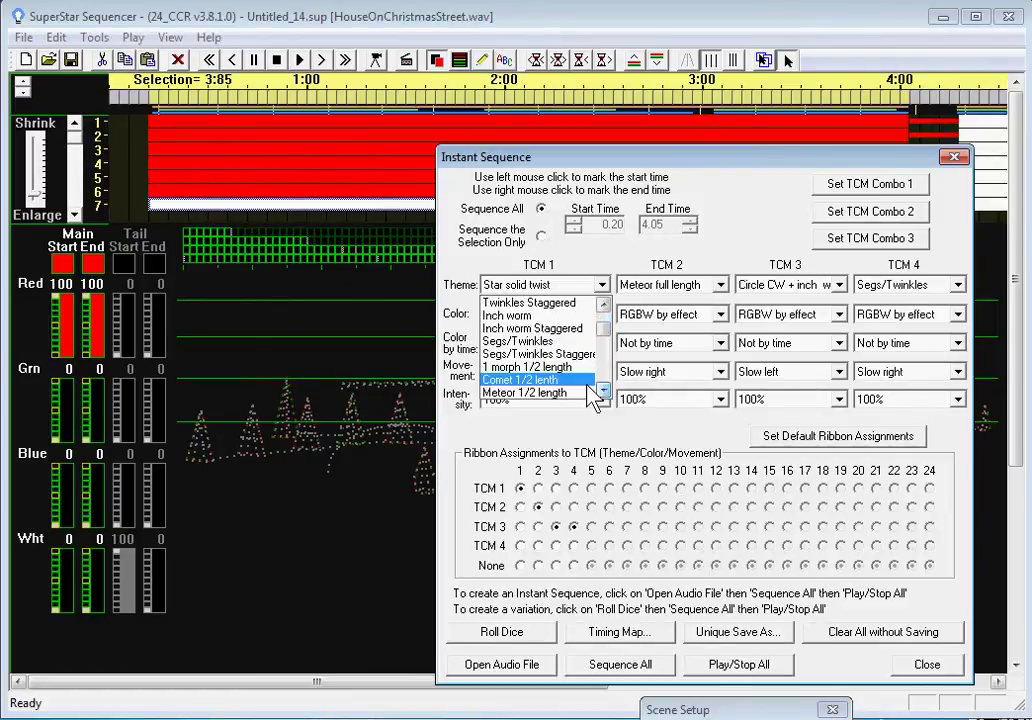
{"action": "left_click", "coordinate": [603, 392]}
{"action": "left_click", "coordinate": [603, 392]}
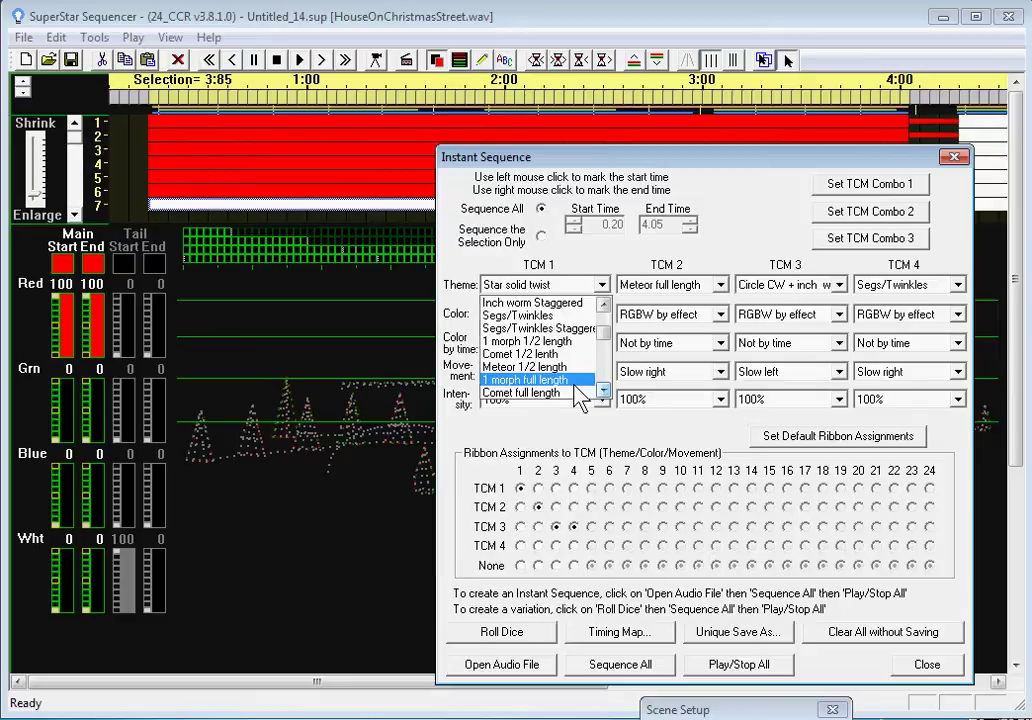
{"action": "left_click", "coordinate": [575, 380]}
Set the TCM 1 color to RGBW by group and its movement to None.
{"action": "left_click", "coordinate": [601, 314]}
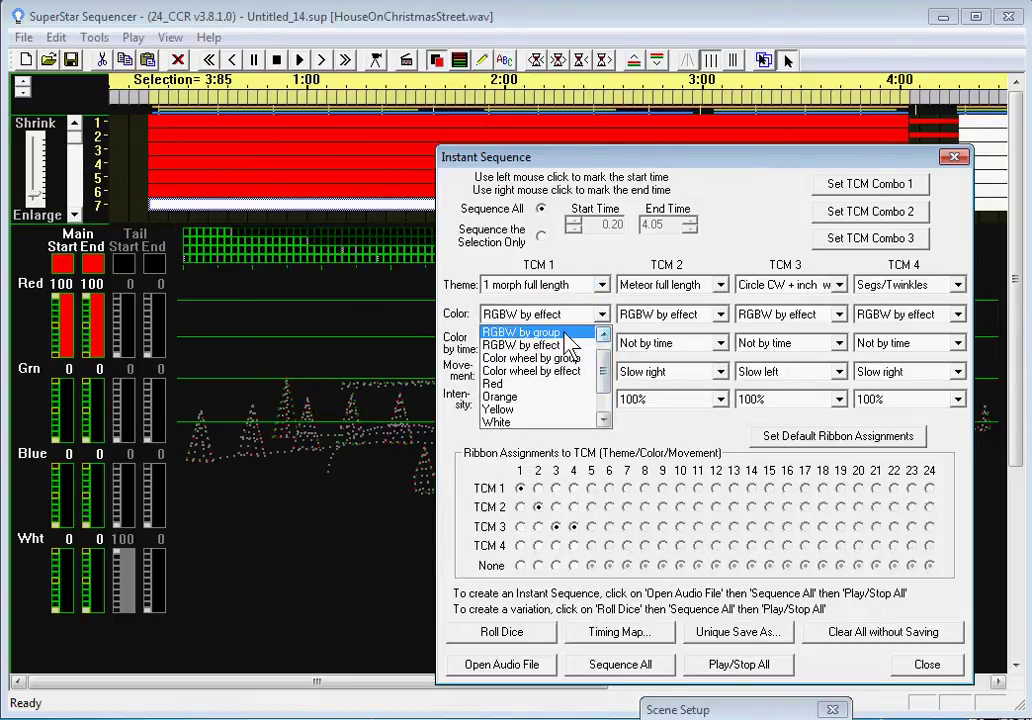
{"action": "left_click", "coordinate": [582, 331]}
{"action": "left_click", "coordinate": [602, 371]}
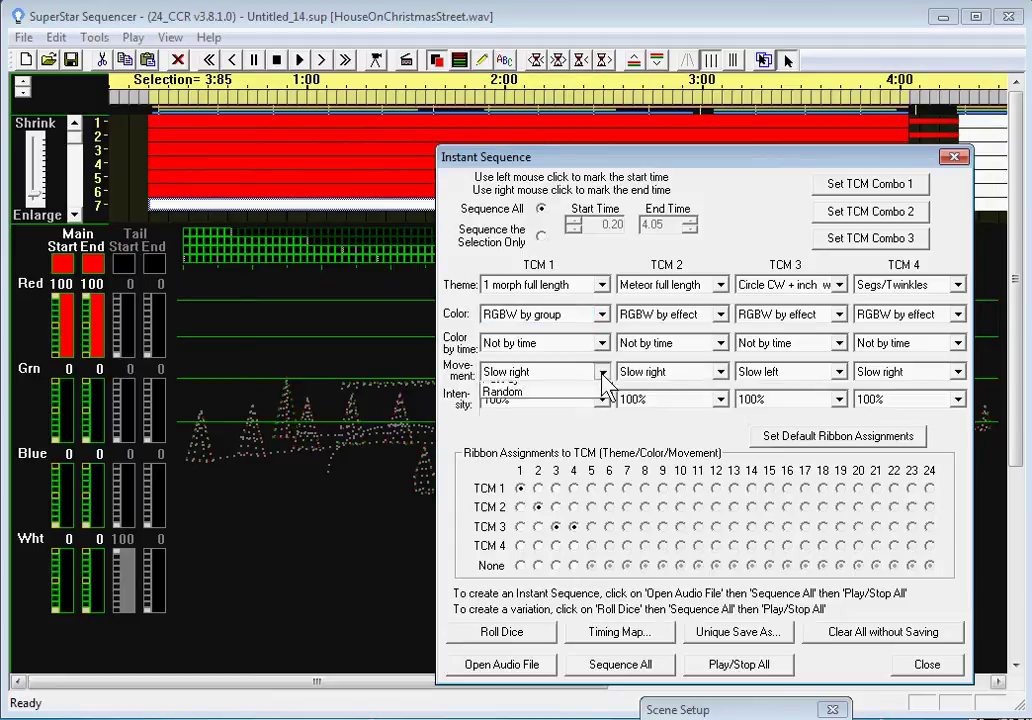
{"action": "left_click", "coordinate": [566, 389]}
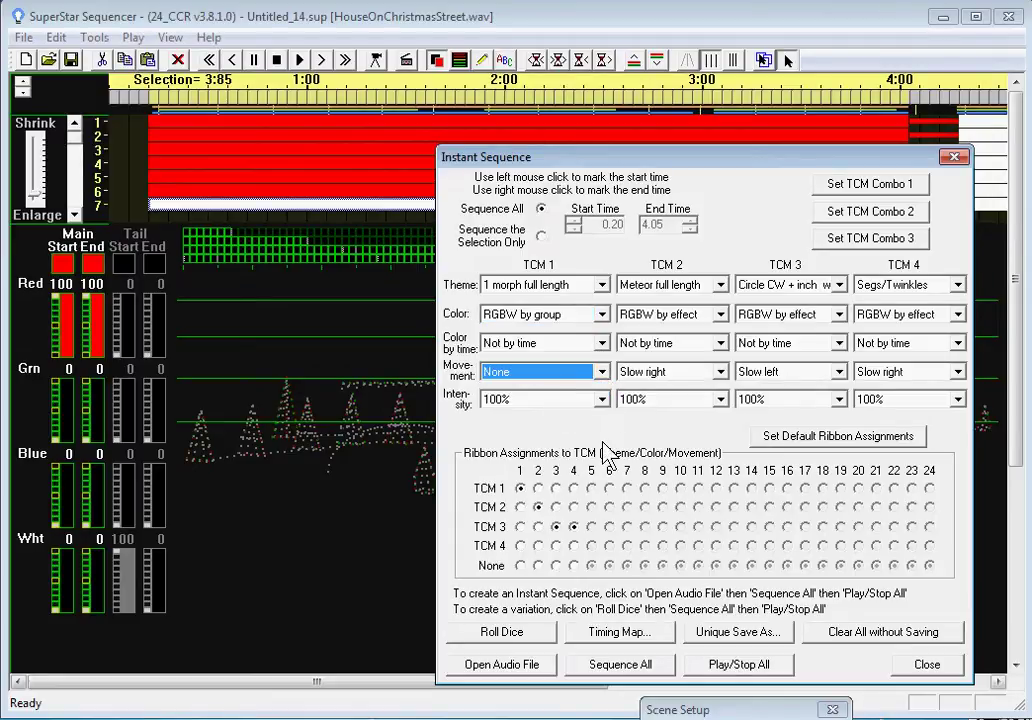
Assign ribbons 2, 3 and 4 to TCM 1.
{"action": "left_click", "coordinate": [538, 488]}
{"action": "left_click", "coordinate": [556, 488]}
{"action": "left_click", "coordinate": [574, 488]}
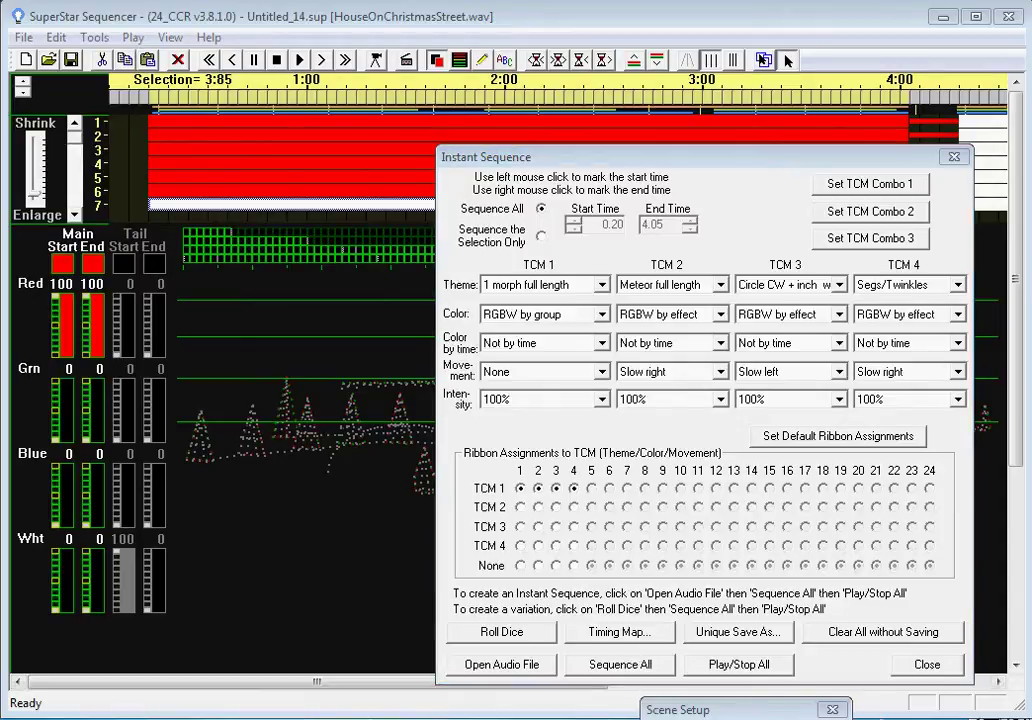
Enable all frequencies for ribbons 1 to 4 in the Timing Map and move it out of the way.
{"action": "left_click", "coordinate": [605, 631]}
{"action": "left_click_drag", "start_coordinate": [530, 393], "coordinate": [493, 251]}
{"action": "left_click", "coordinate": [440, 357]}
{"action": "left_click", "coordinate": [463, 357]}
{"action": "left_click", "coordinate": [487, 357]}
{"action": "left_click", "coordinate": [511, 357]}
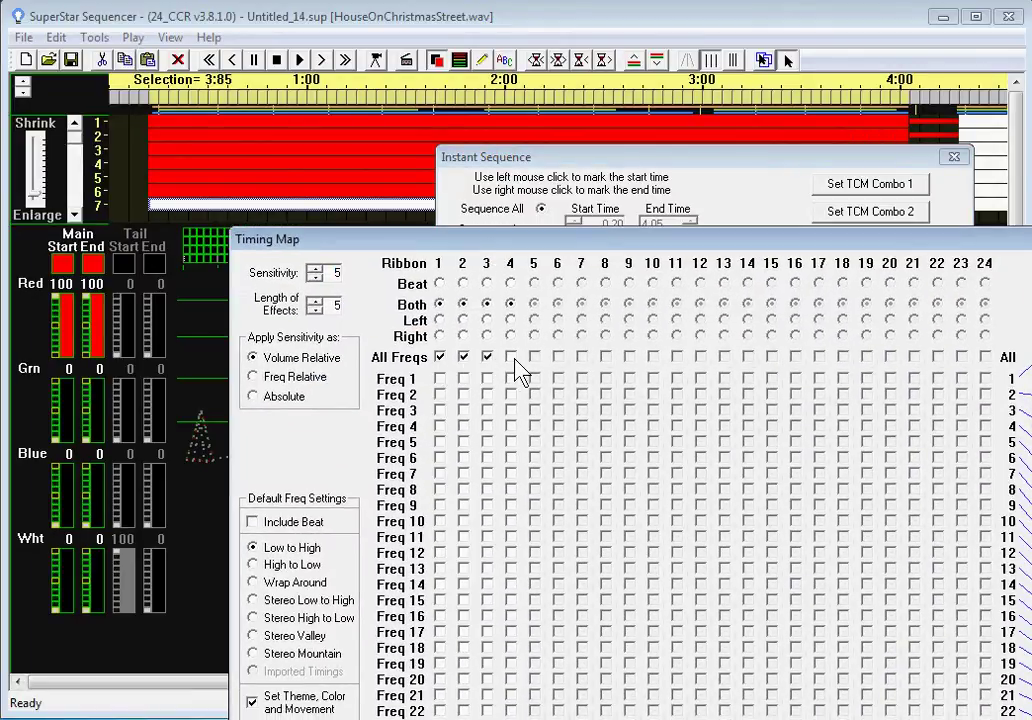
{"action": "left_click_drag", "start_coordinate": [569, 241], "coordinate": [650, 719]}
Generate the instant sequence for the whole song, creating new timings that overwrite the existing ones.
{"action": "left_click", "coordinate": [626, 664]}
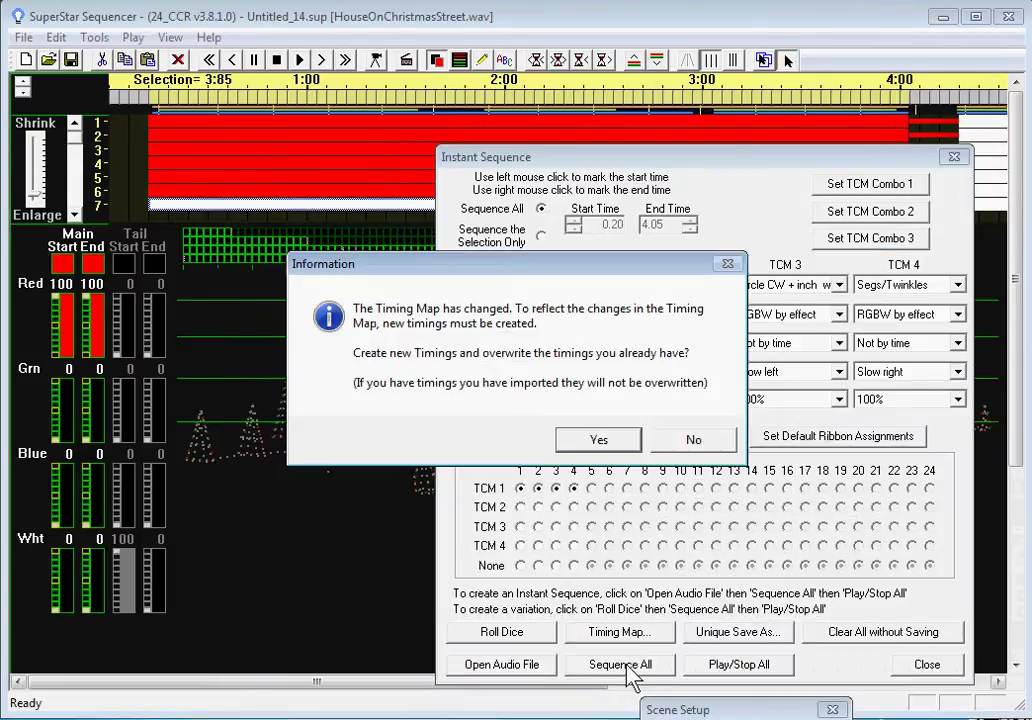
{"action": "left_click", "coordinate": [605, 437]}
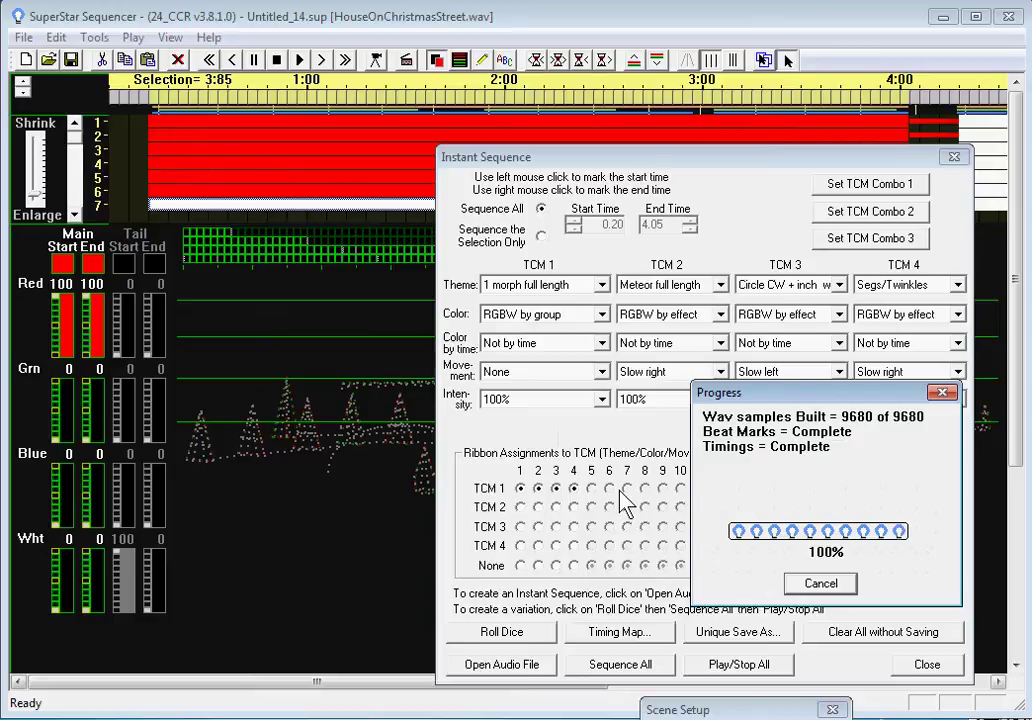
{"action": "left_click", "coordinate": [764, 488]}
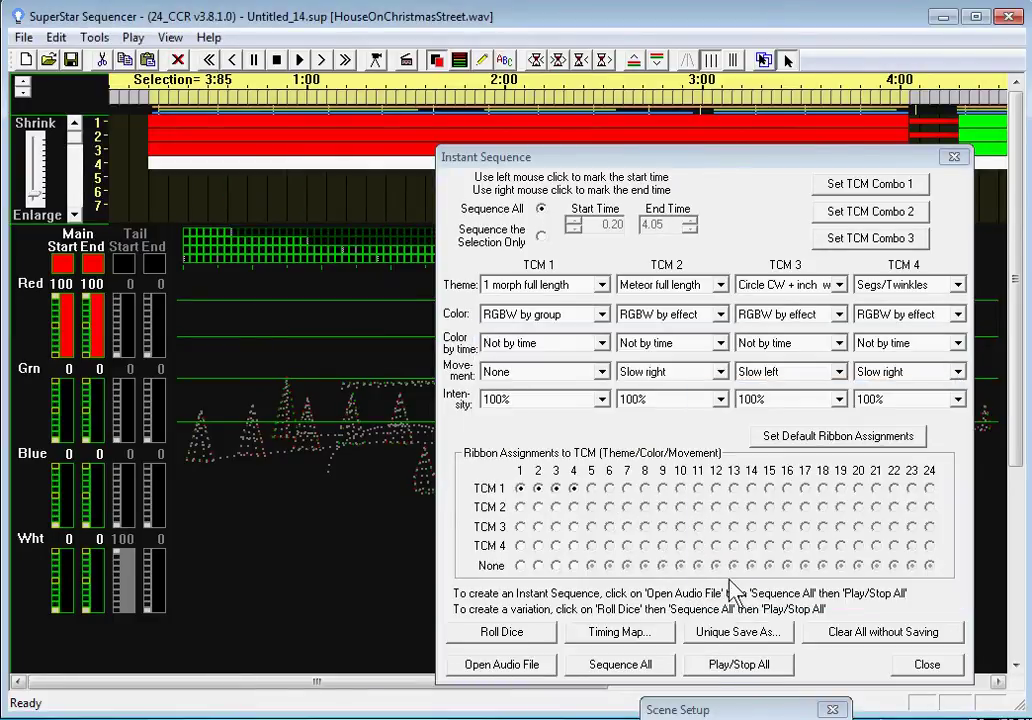
Inspect morph paths of the first effects in the upper timeline rows on the uncovered visualization, and play and stop the sequence.
{"action": "left_click_drag", "start_coordinate": [705, 175], "coordinate": [679, 618]}
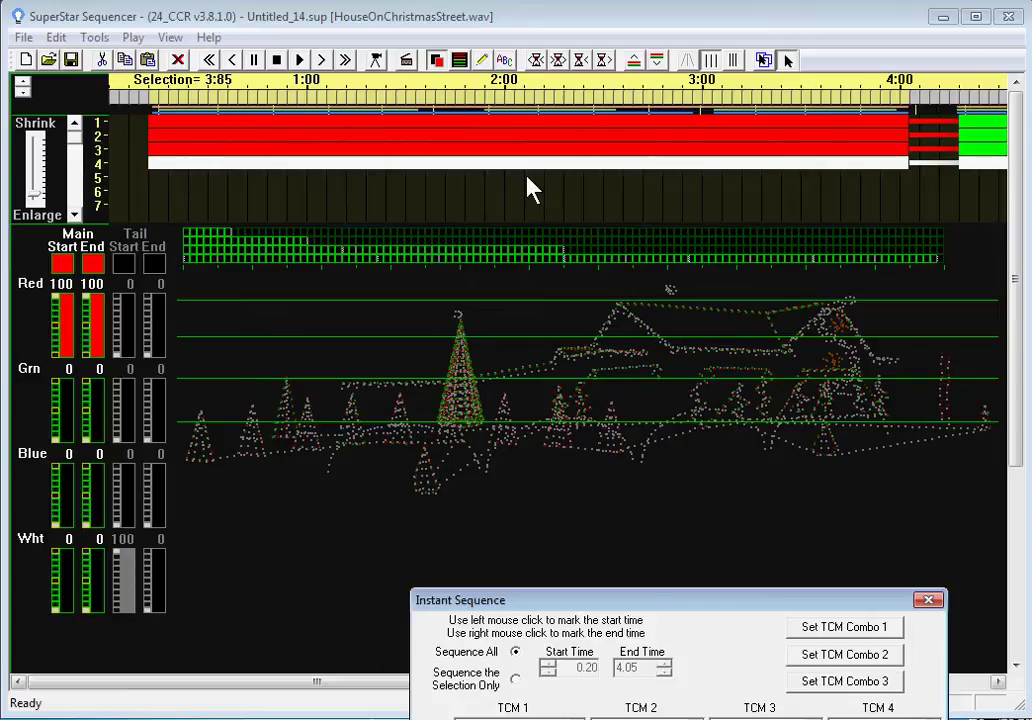
{"action": "left_click", "coordinate": [467, 165]}
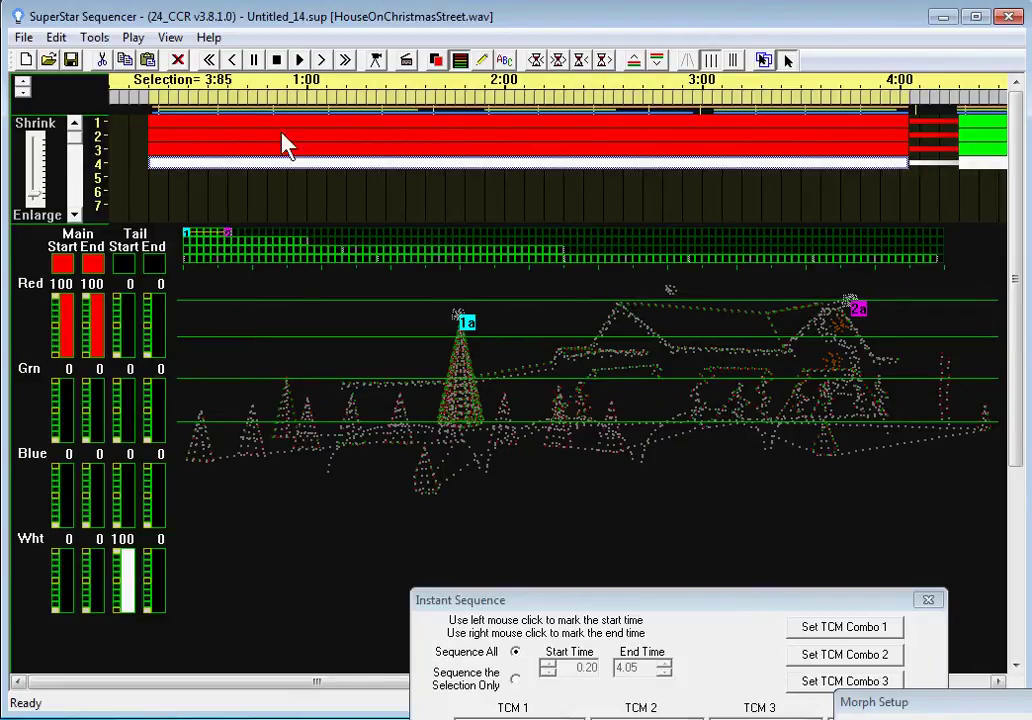
{"action": "left_click", "coordinate": [358, 134]}
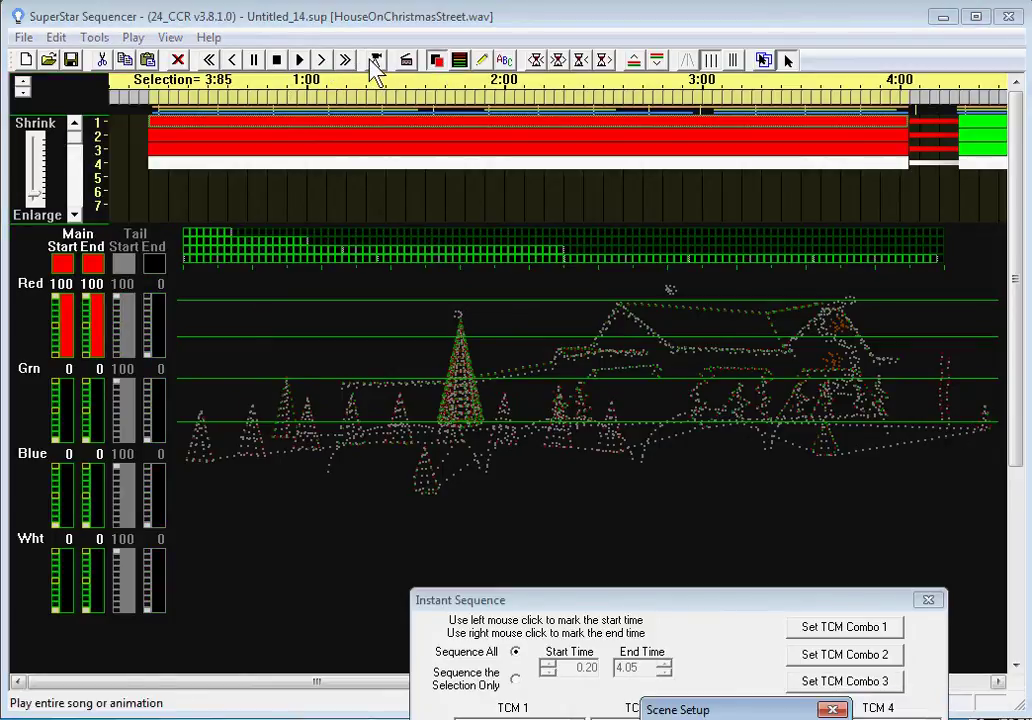
{"action": "left_click", "coordinate": [377, 61]}
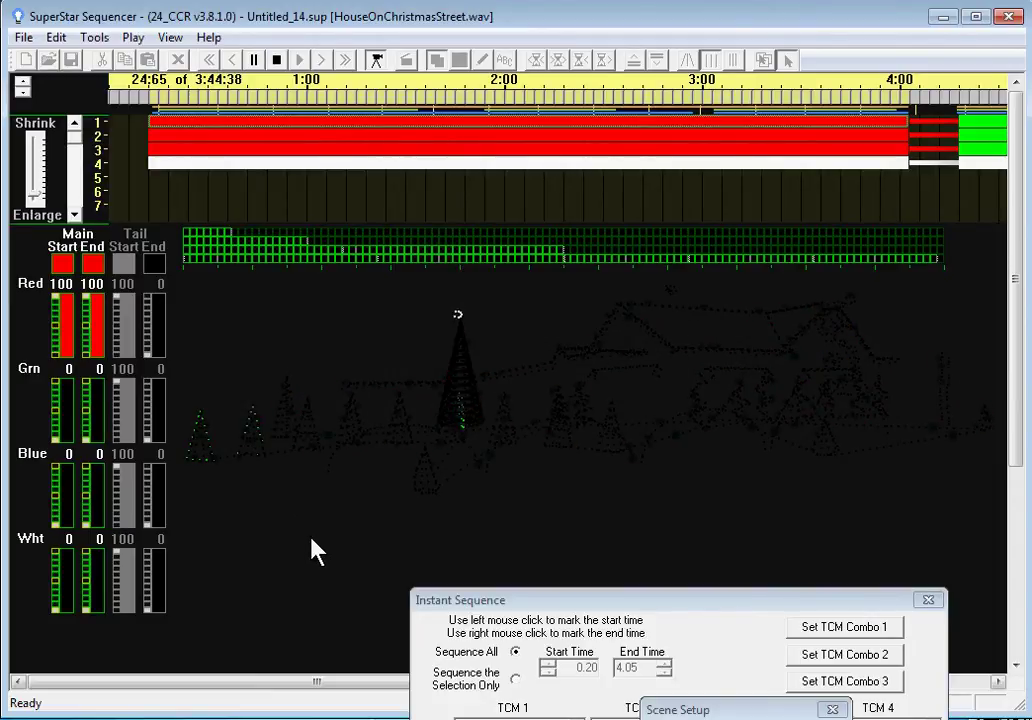
{"action": "left_click", "coordinate": [376, 62]}
Set the TCM 1 movement to Slow right and move Instant Sequence off the visualization.
{"action": "left_click_drag", "start_coordinate": [571, 604], "coordinate": [577, 153]}
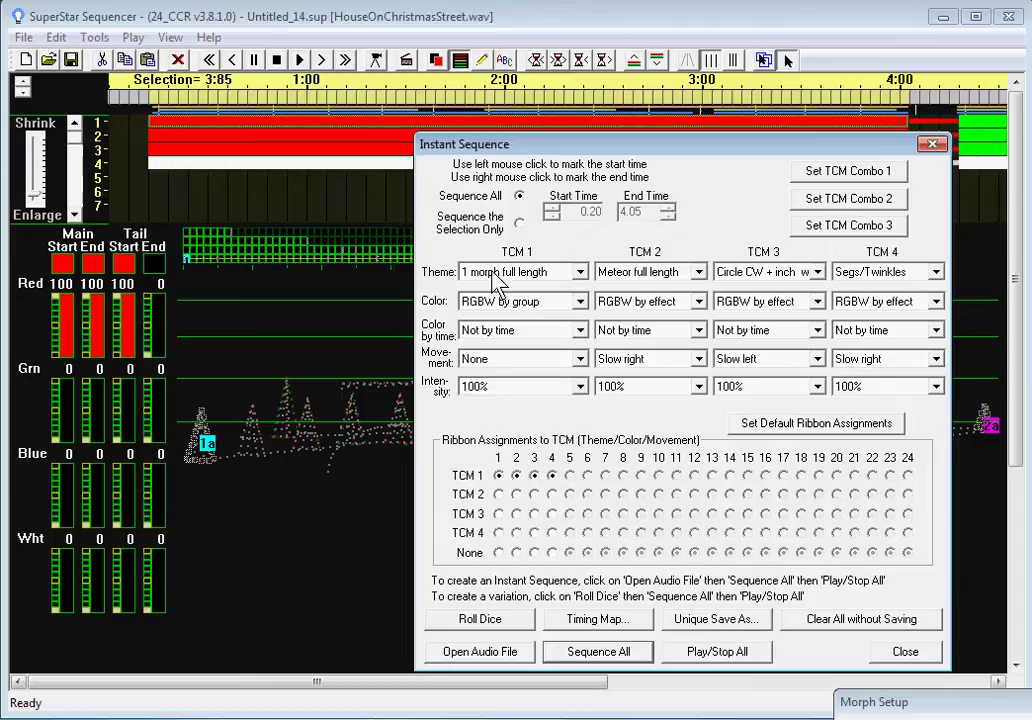
{"action": "left_click_drag", "start_coordinate": [564, 146], "coordinate": [542, 483]}
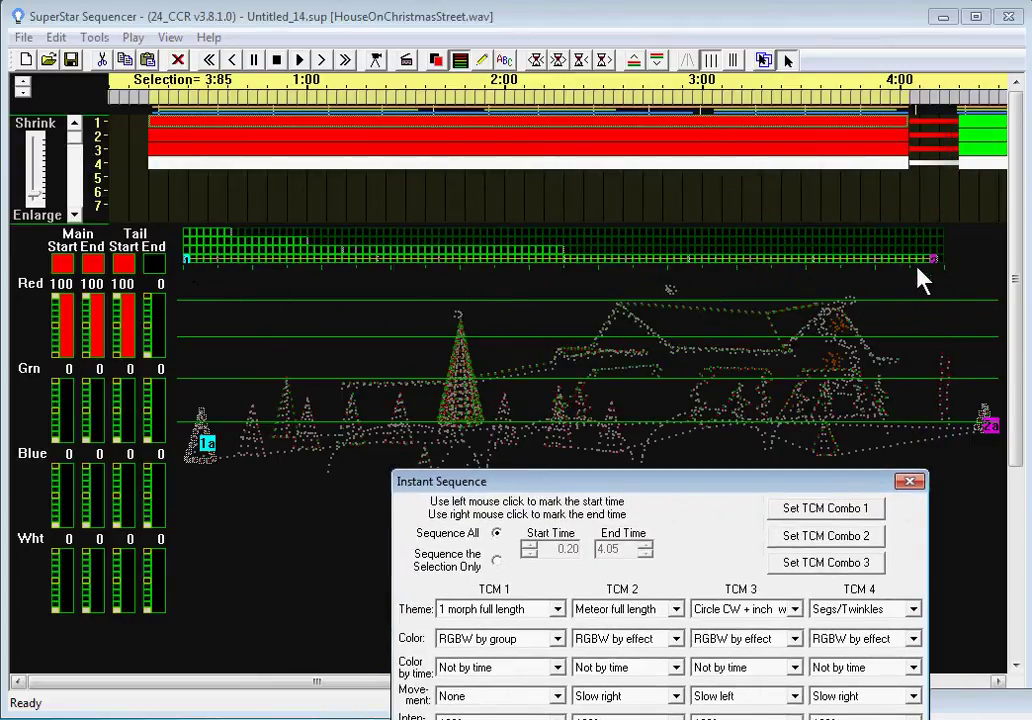
{"action": "left_click_drag", "start_coordinate": [622, 484], "coordinate": [654, 125]}
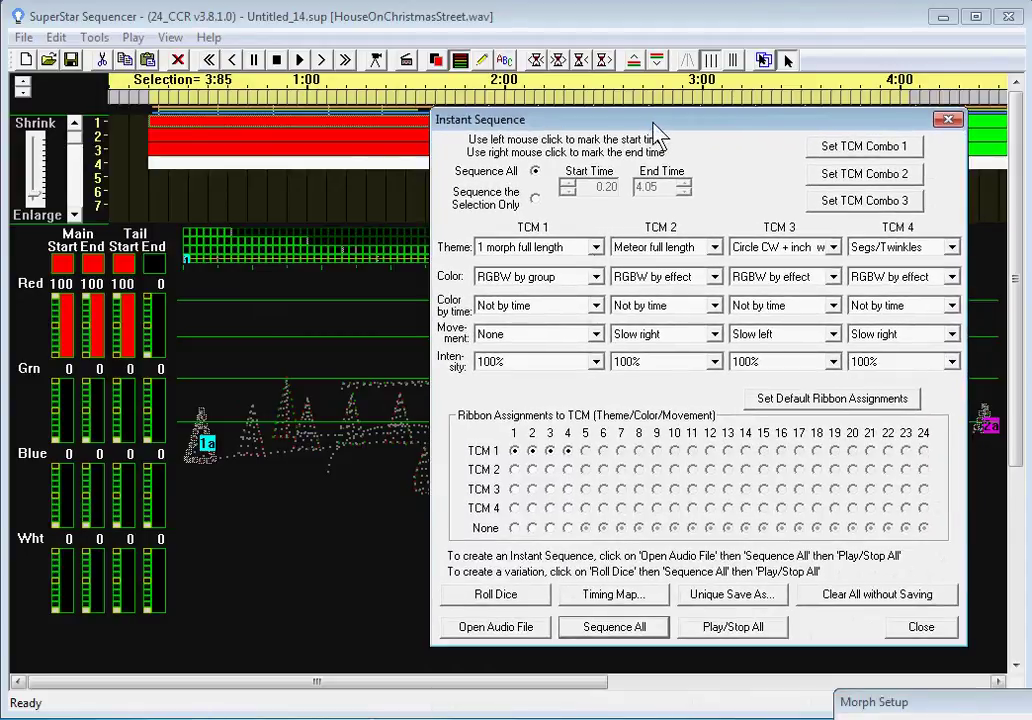
{"action": "left_click", "coordinate": [596, 334]}
{"action": "left_click", "coordinate": [544, 366]}
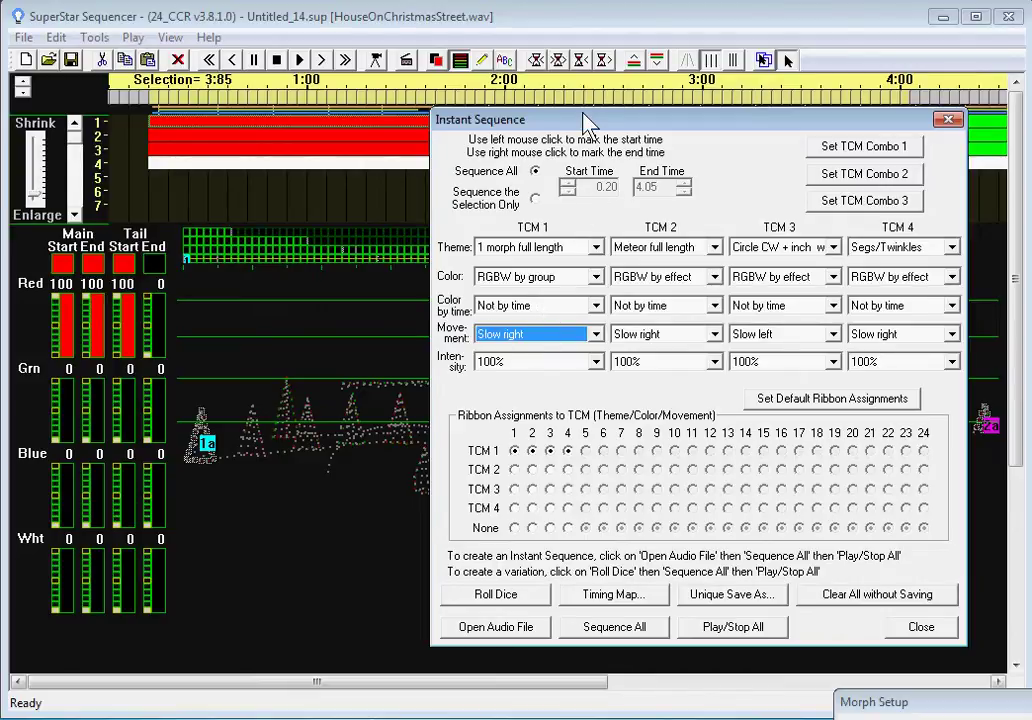
{"action": "left_click_drag", "start_coordinate": [581, 122], "coordinate": [551, 488]}
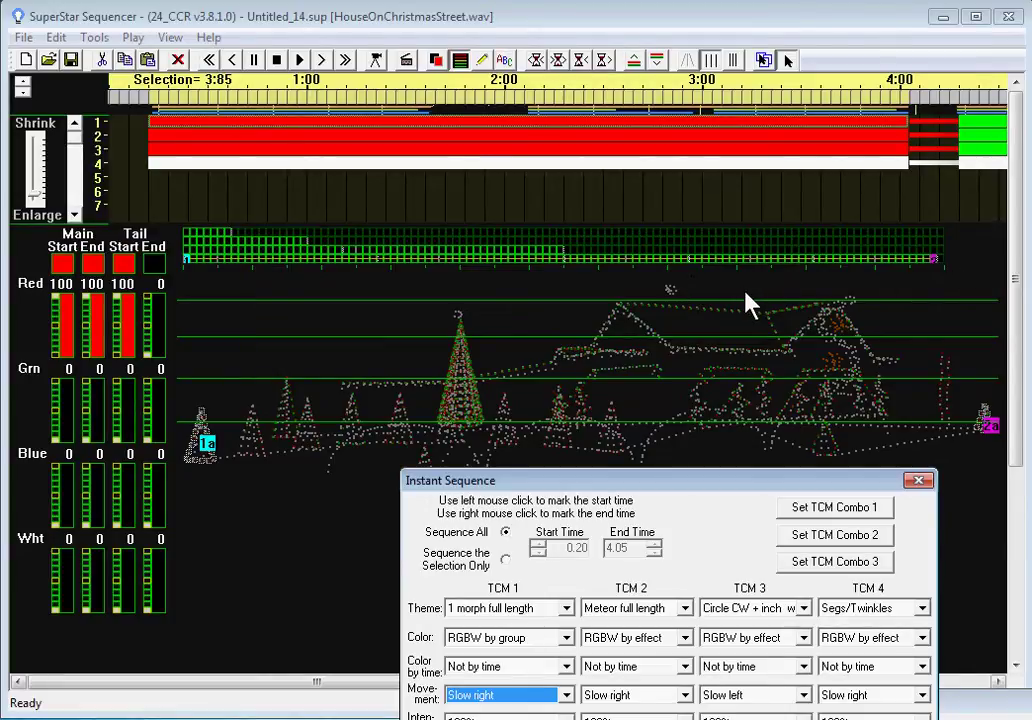
{"action": "left_click_drag", "start_coordinate": [607, 482], "coordinate": [611, 545]}
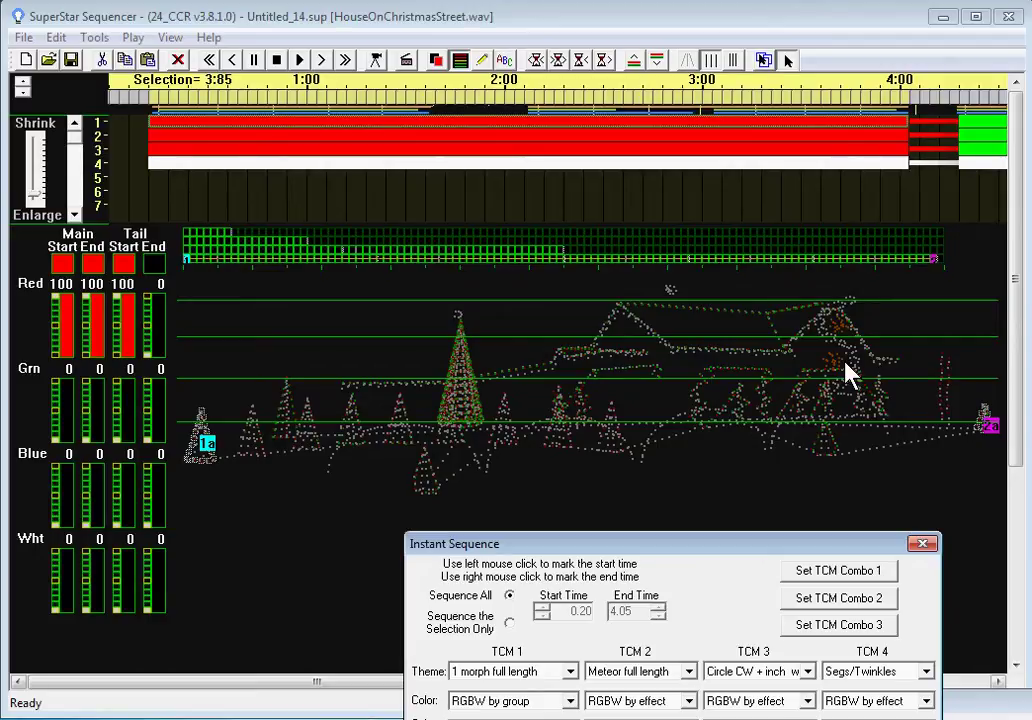
Bring Instant Sequence back into view and review the TCM 1 movement options, leaving Slow right selected.
{"action": "left_click_drag", "start_coordinate": [738, 556], "coordinate": [771, 235]}
{"action": "left_click", "coordinate": [603, 437]}
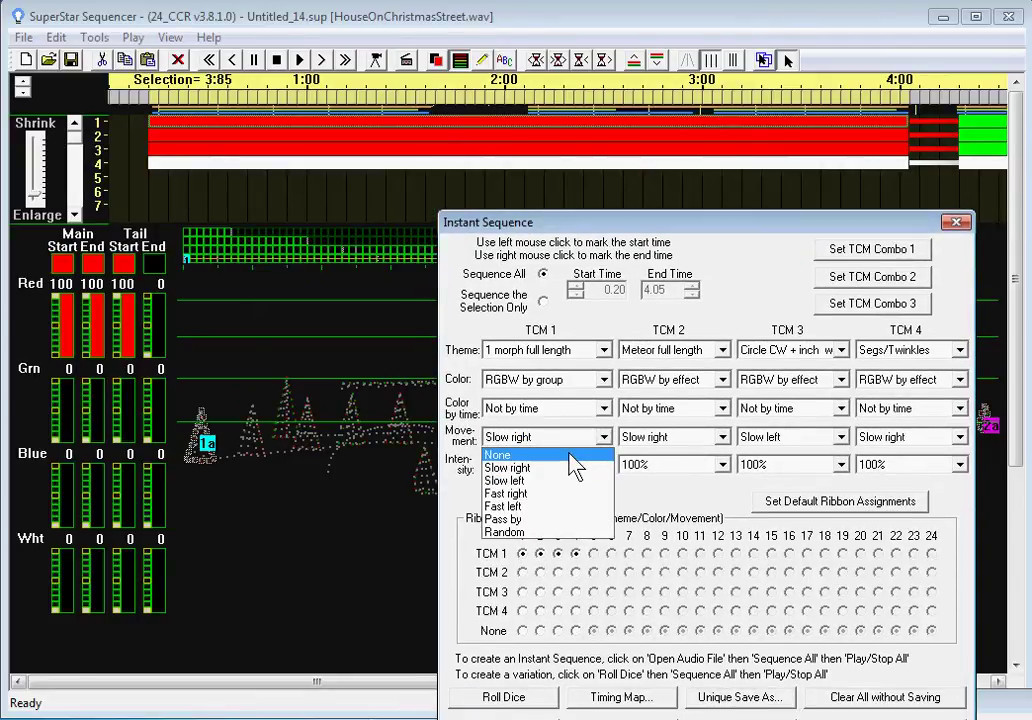
{"action": "left_click", "coordinate": [548, 455]}
{"action": "left_click", "coordinate": [603, 437]}
{"action": "left_click", "coordinate": [540, 468]}
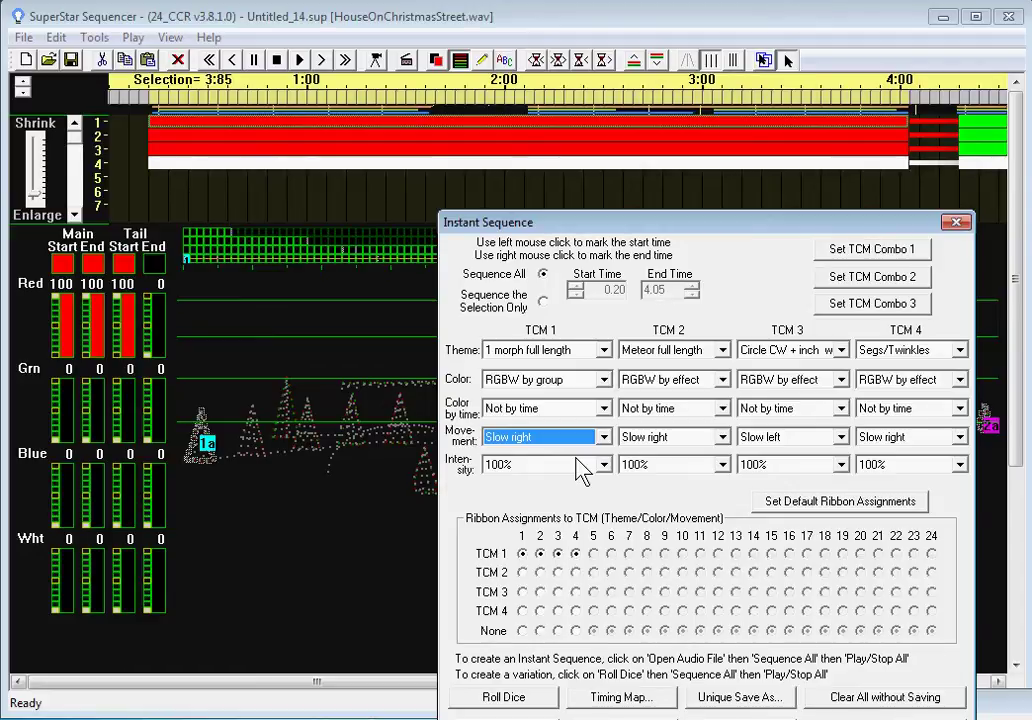
{"action": "left_click", "coordinate": [604, 438]}
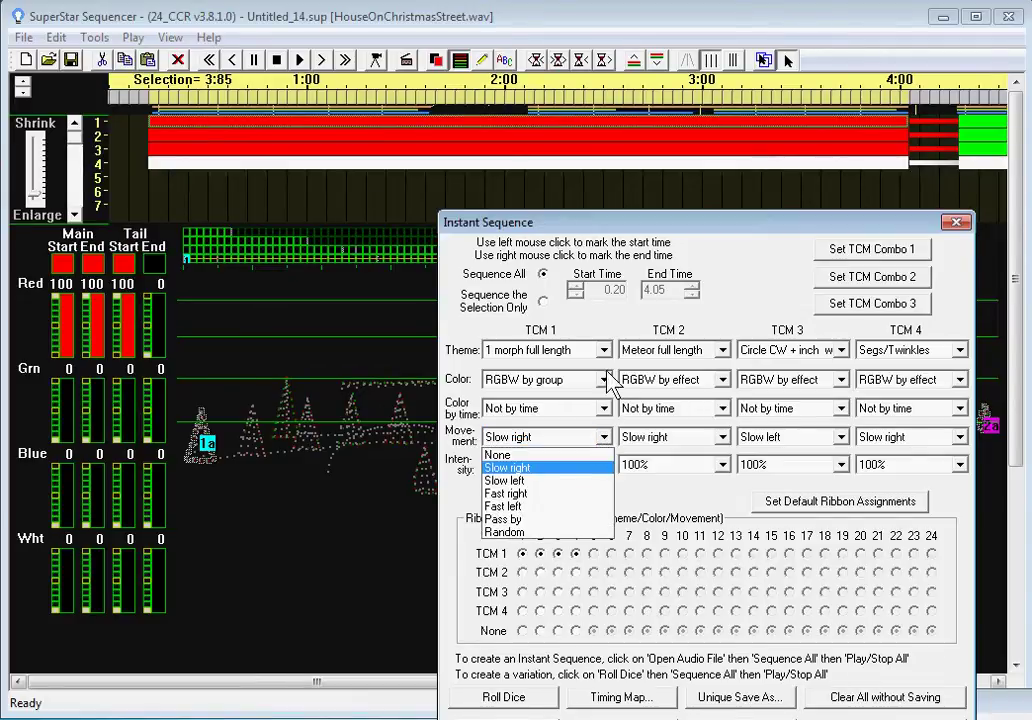
{"action": "left_click", "coordinate": [677, 225]}
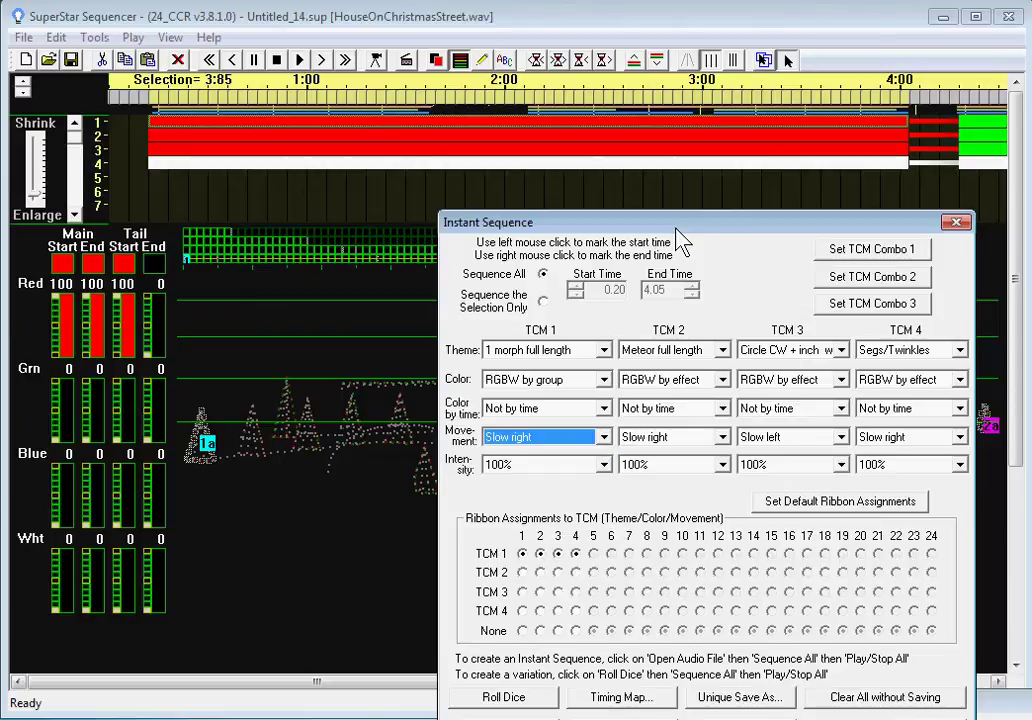
Generate the Slow right instant sequence for the whole song, erasing the current one, and uncover the visualization.
{"action": "left_click_drag", "start_coordinate": [714, 228], "coordinate": [714, 137]}
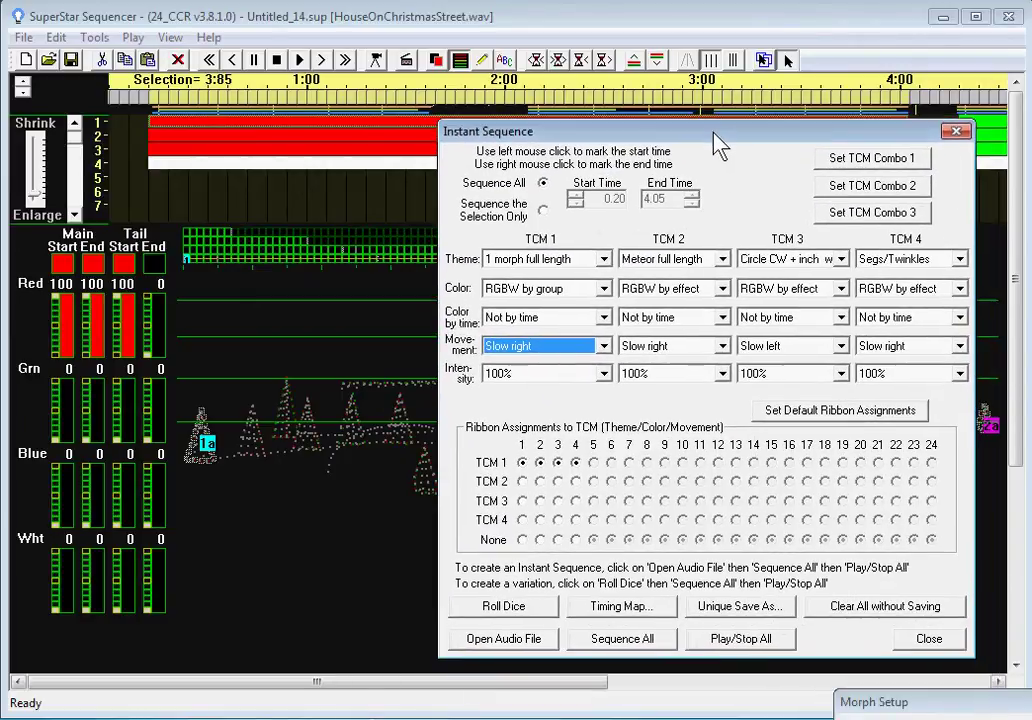
{"action": "left_click", "coordinate": [638, 638]}
{"action": "left_click", "coordinate": [790, 455]}
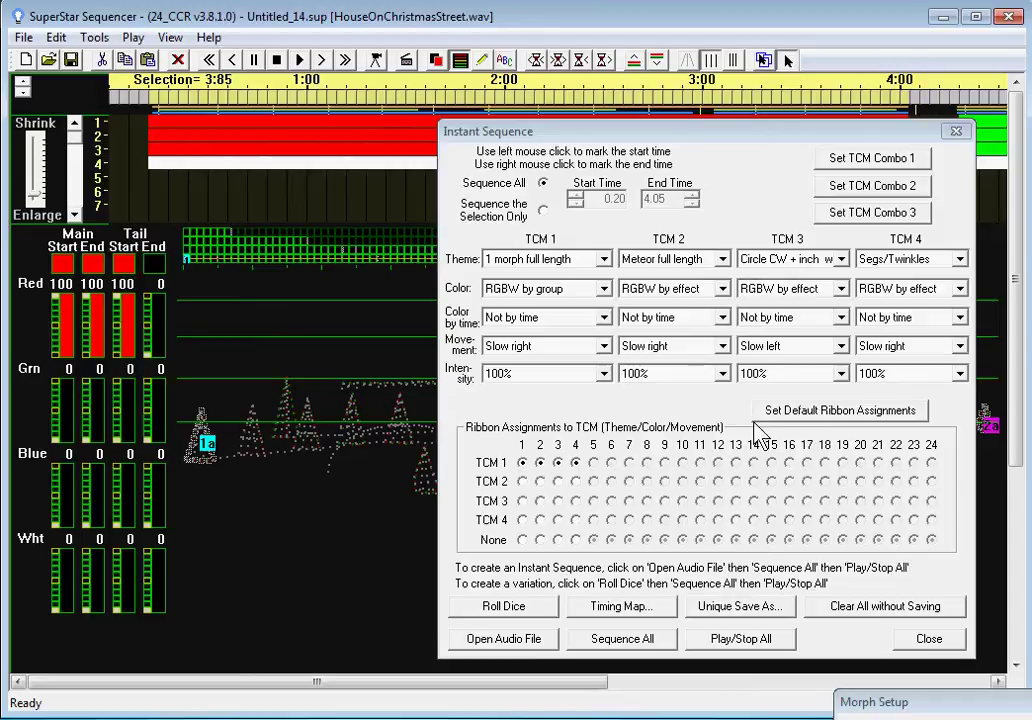
{"action": "left_click_drag", "start_coordinate": [710, 140], "coordinate": [673, 604]}
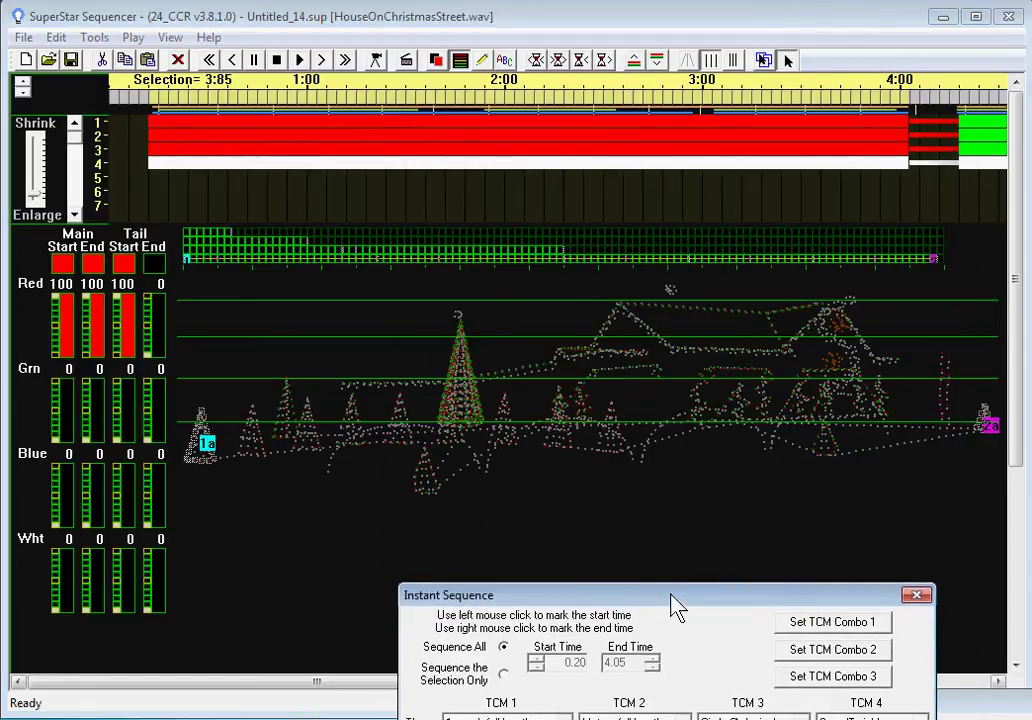
Play and stop the Slow right sequence to see how the morphs cross the fixtures.
{"action": "left_click", "coordinate": [376, 59]}
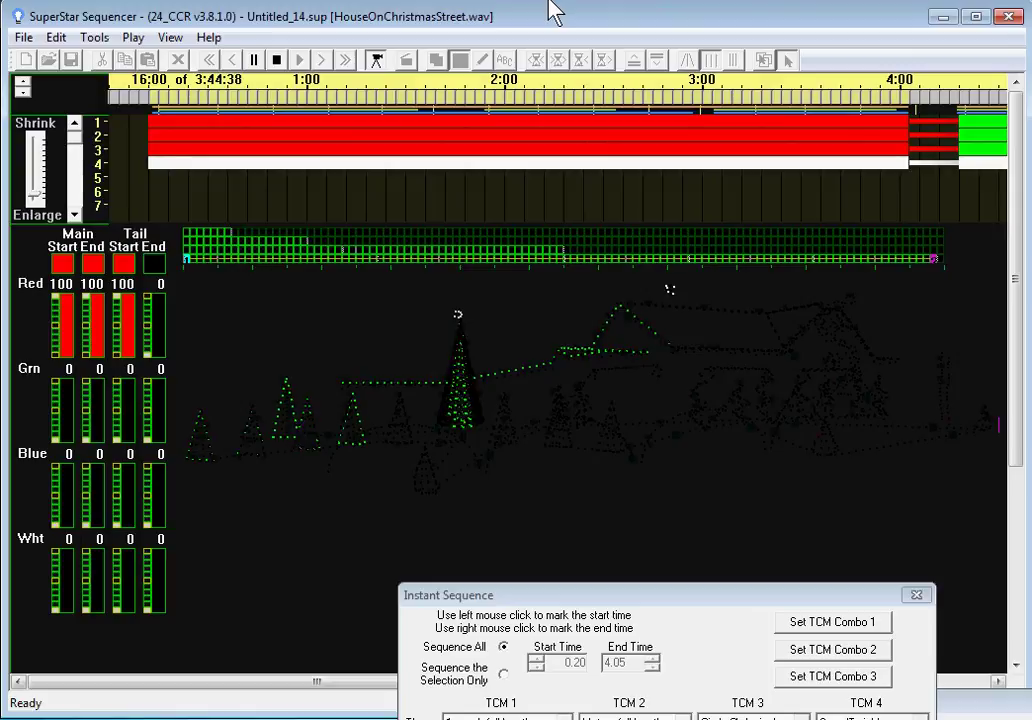
{"action": "left_click", "coordinate": [376, 61]}
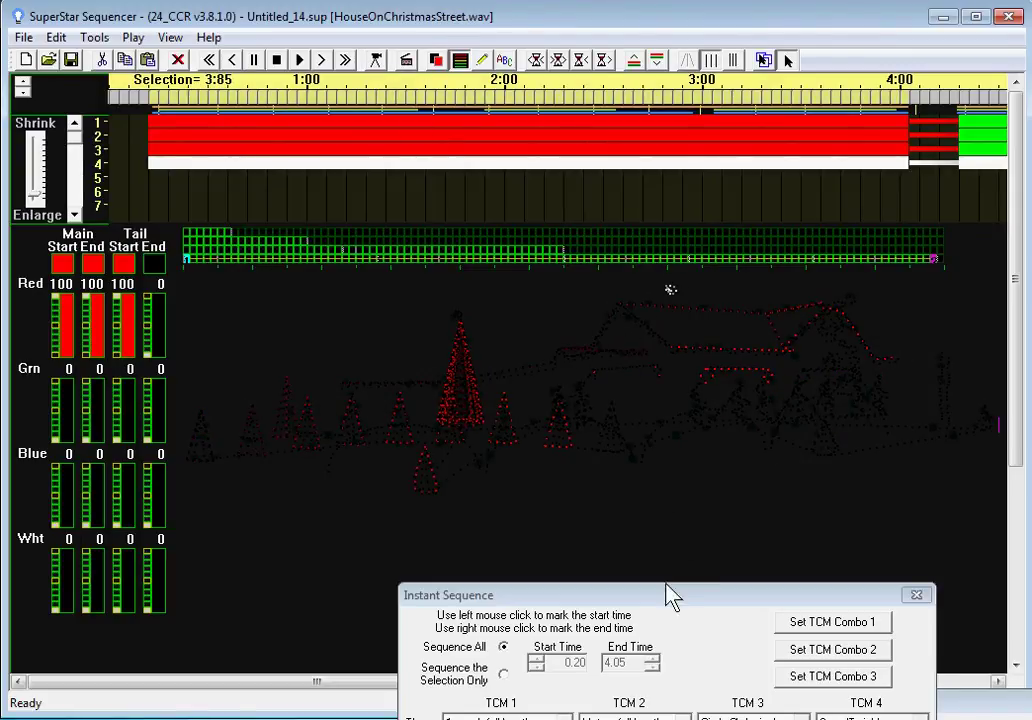
Restore the default ribbon assignments and randomize the themes, colors and movements of all four TCMs.
{"action": "left_click_drag", "start_coordinate": [672, 597], "coordinate": [676, 139]}
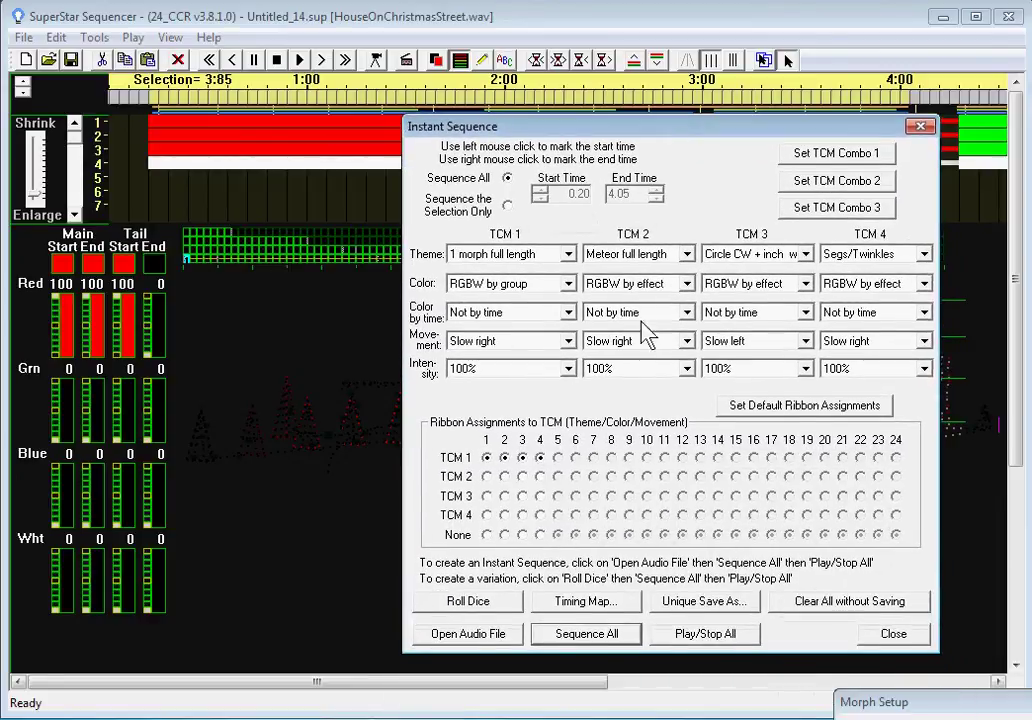
{"action": "left_click", "coordinate": [787, 408]}
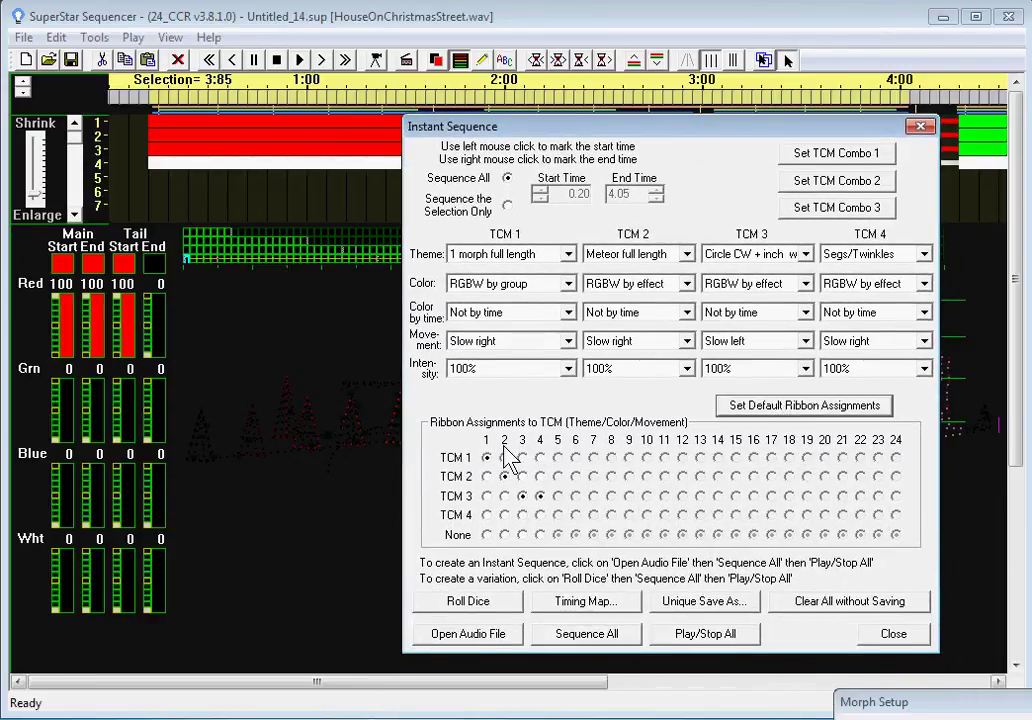
{"action": "left_click", "coordinate": [487, 604]}
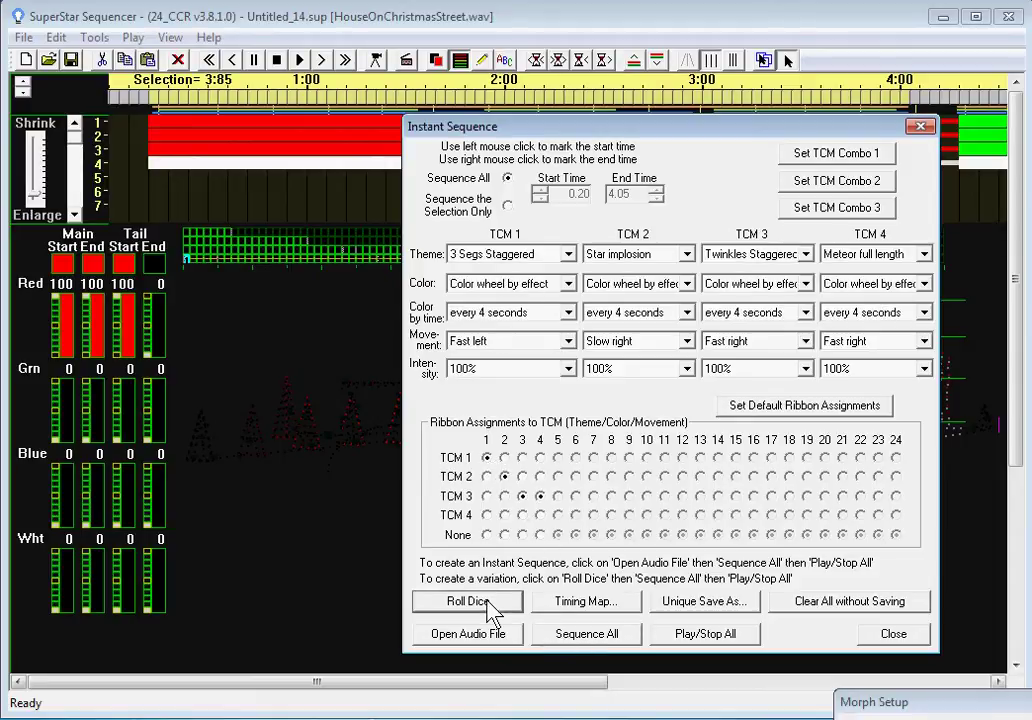
Generate the randomized instant sequence in place of the current one, then play and stop it on the uncovered visualization.
{"action": "left_click", "coordinate": [586, 640]}
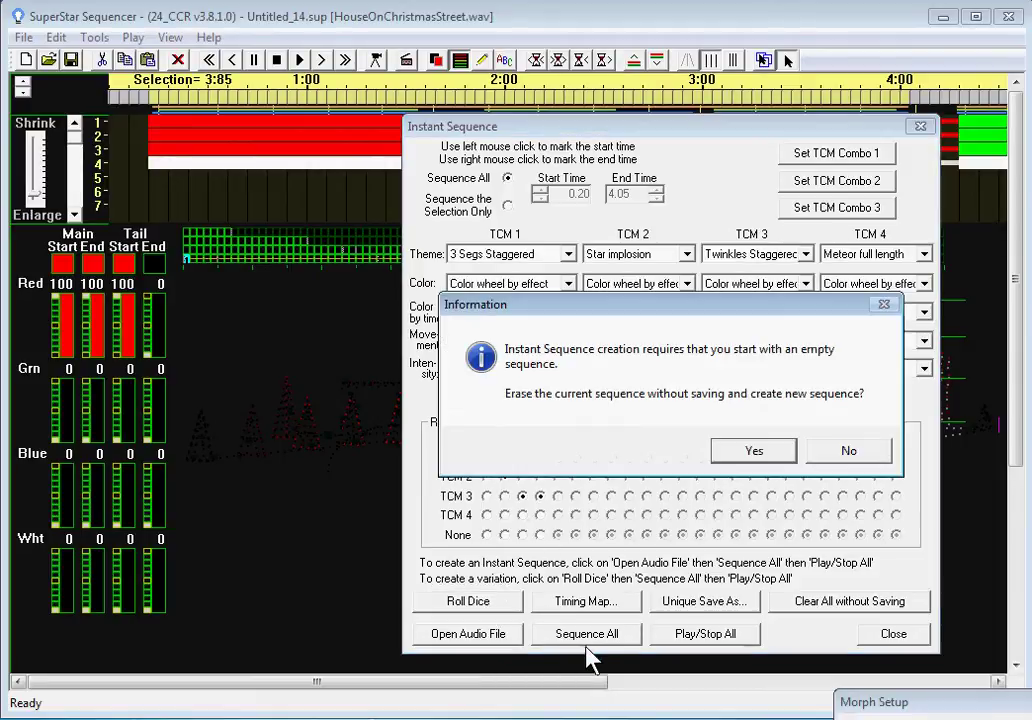
{"action": "left_click", "coordinate": [732, 454]}
{"action": "left_click_drag", "start_coordinate": [705, 127], "coordinate": [733, 578]}
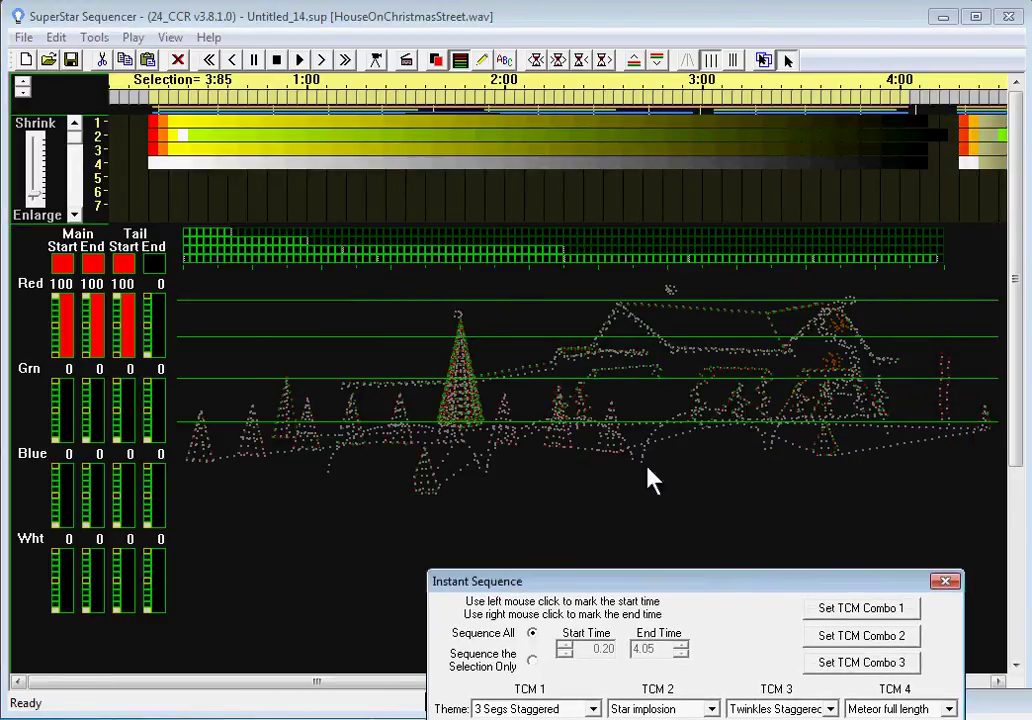
{"action": "left_click", "coordinate": [375, 60]}
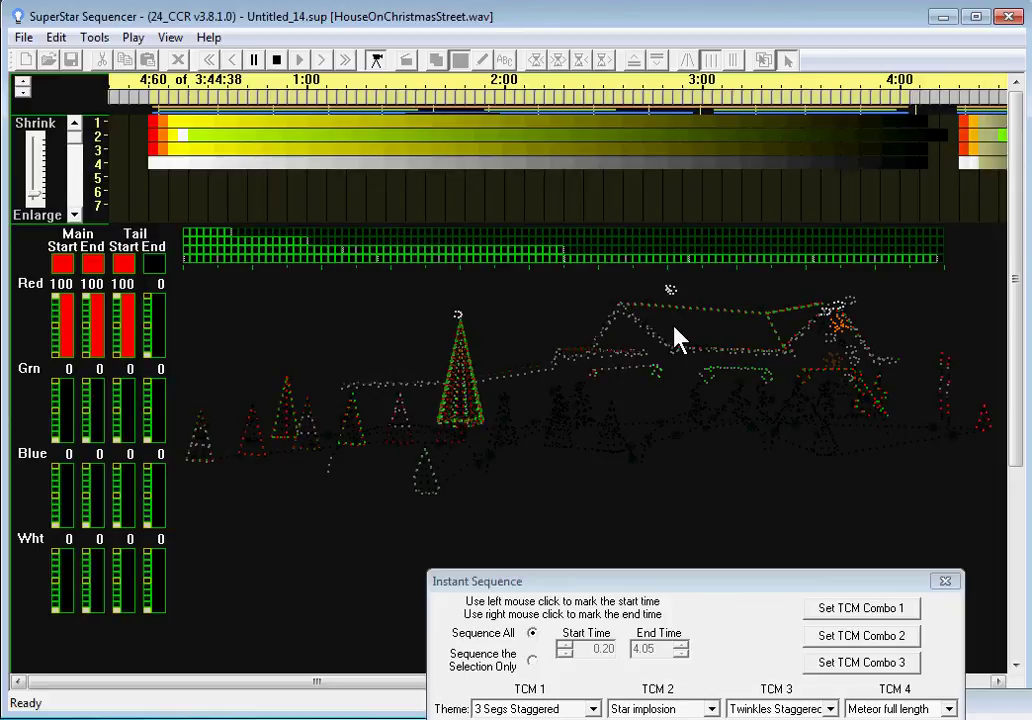
{"action": "left_click", "coordinate": [377, 62]}
Reset the Timing Map to the default Low to High frequencies for ribbons 1 to 4 and bring Instant Sequence into full view.
{"action": "left_click_drag", "start_coordinate": [758, 585], "coordinate": [756, 326]}
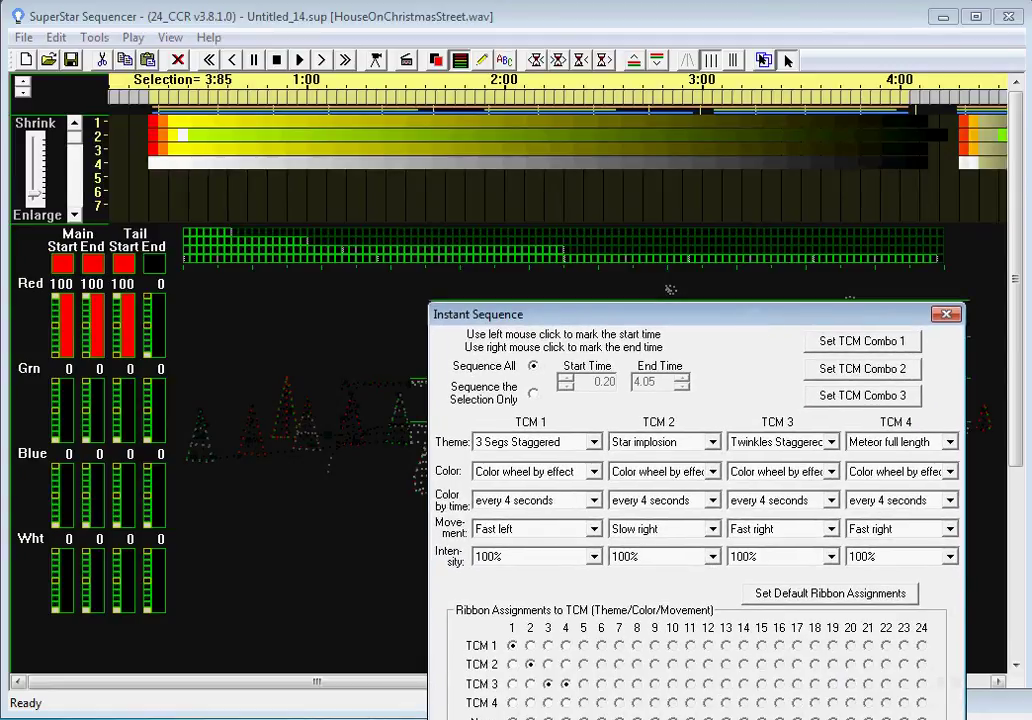
{"action": "left_click_drag", "start_coordinate": [432, 418], "coordinate": [337, 262]}
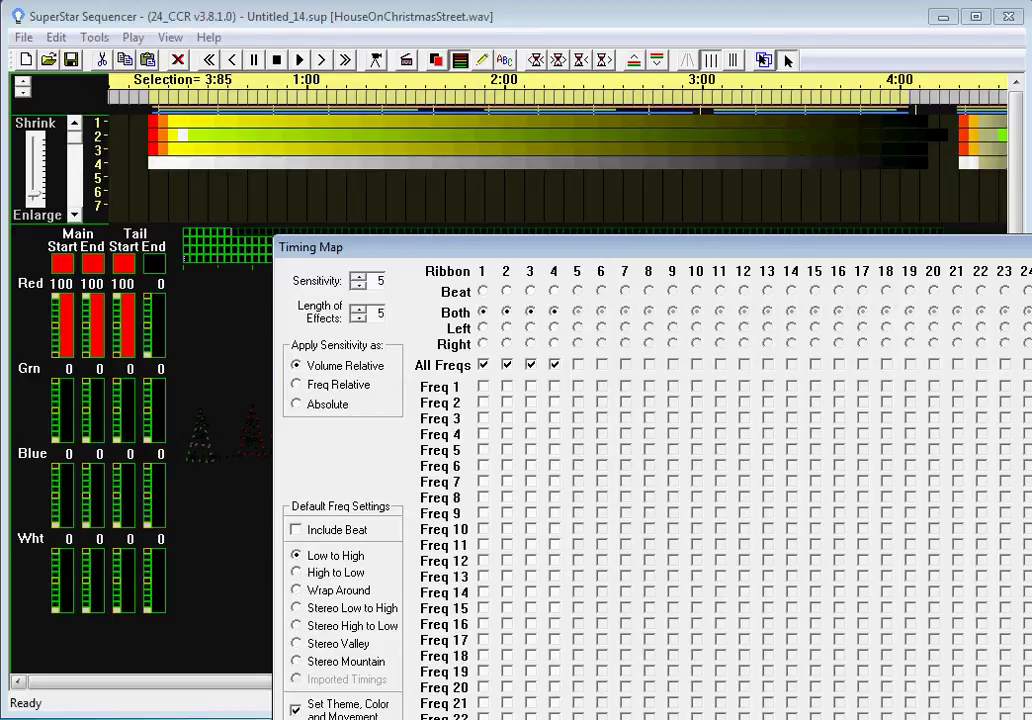
{"action": "left_click", "coordinate": [532, 311]}
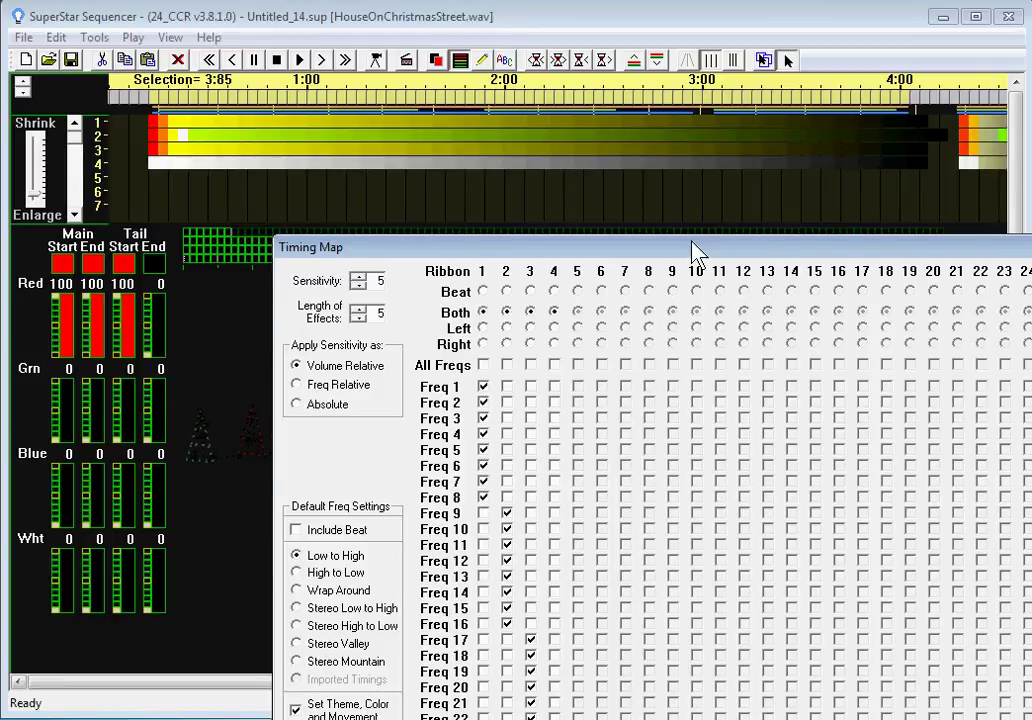
{"action": "key", "text": "Return"}
{"action": "left_click_drag", "start_coordinate": [725, 330], "coordinate": [695, 133]}
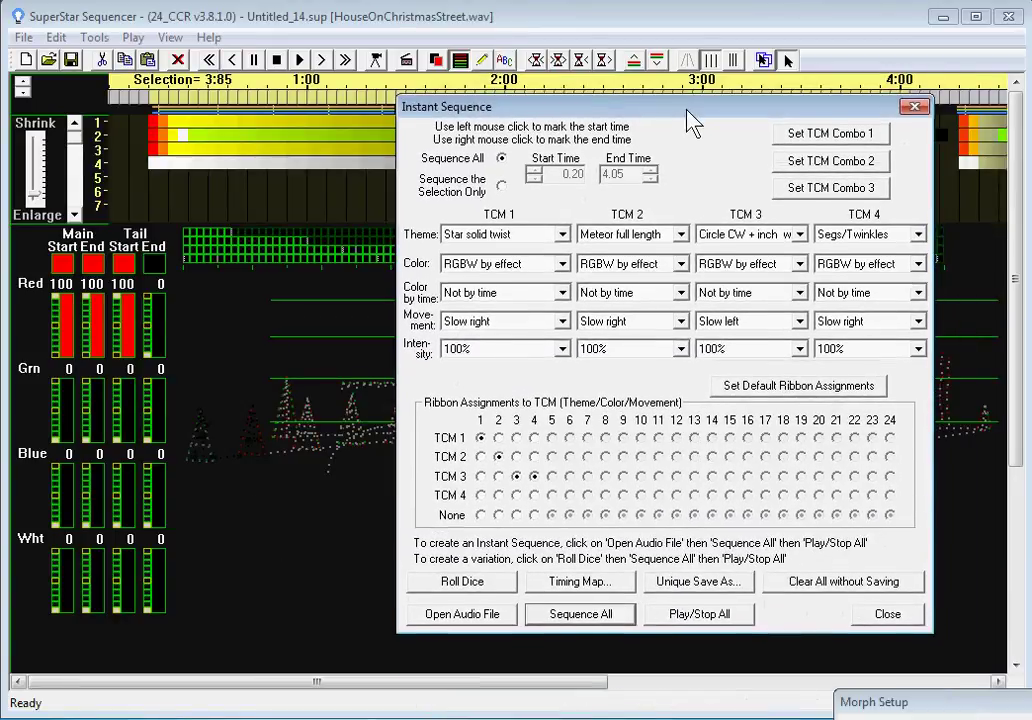
Randomize the TCM settings again and generate the whole-song sequence with new timings, erasing the current sequence.
{"action": "left_click", "coordinate": [482, 595]}
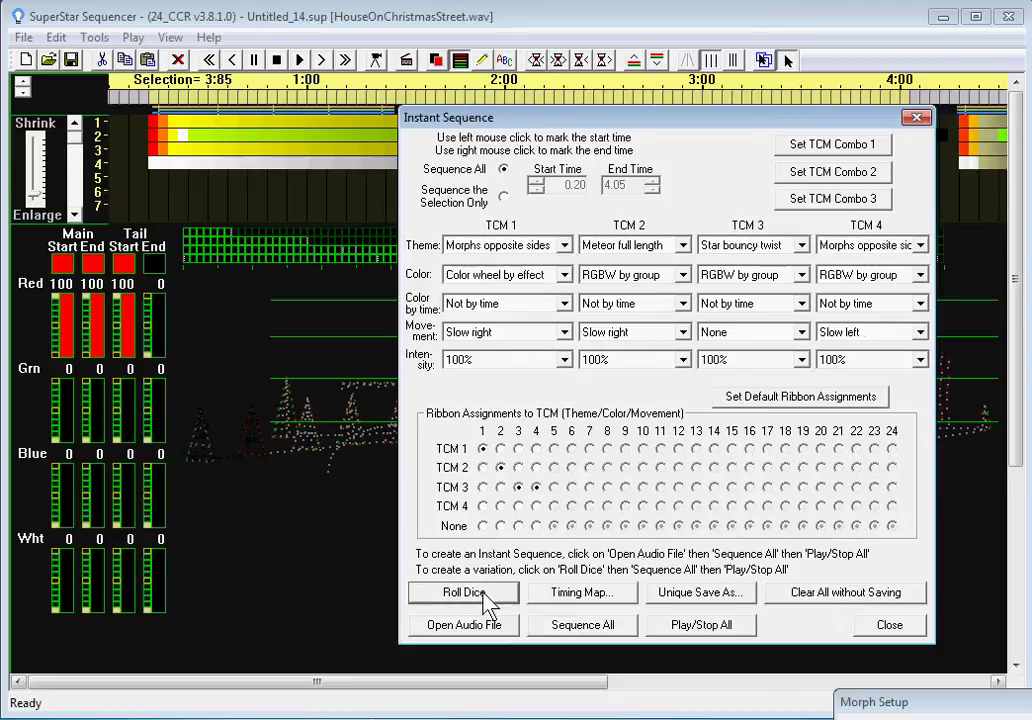
{"action": "left_click", "coordinate": [570, 636]}
{"action": "left_click", "coordinate": [604, 443]}
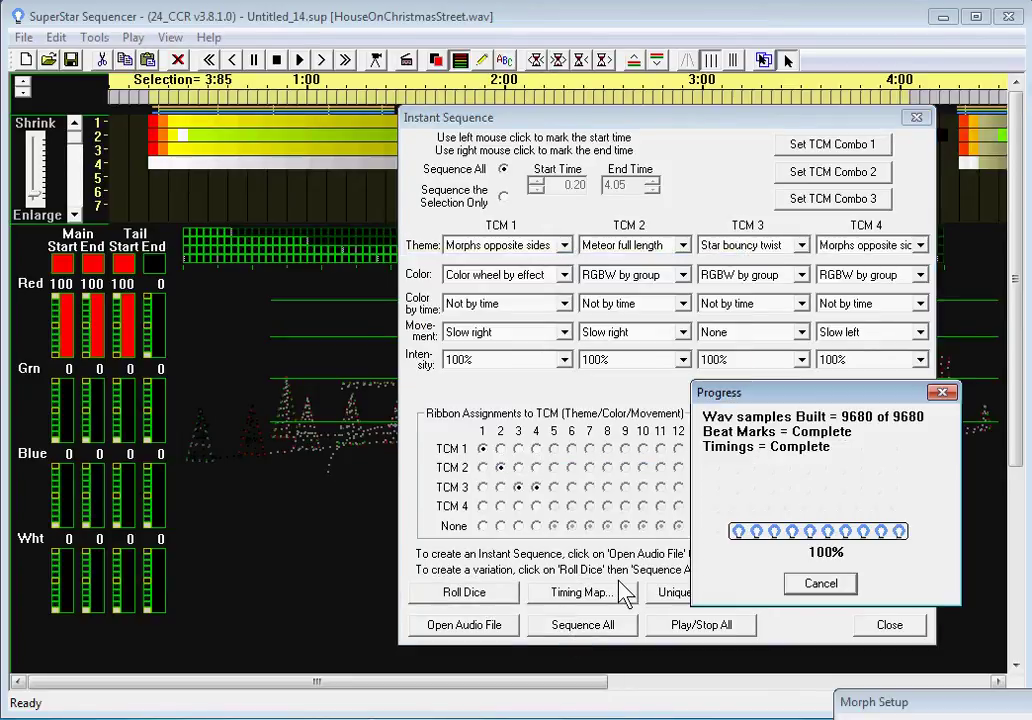
{"action": "left_click", "coordinate": [749, 446]}
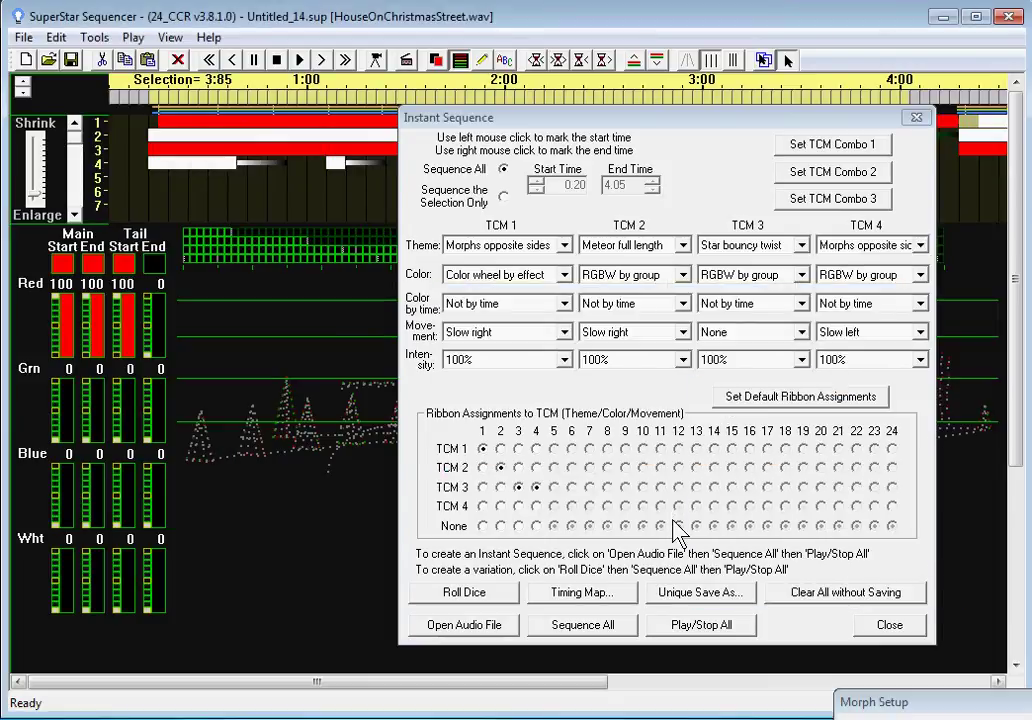
Move Instant Sequence off the visualization, then play and stop the sequence built with the new timings.
{"action": "left_click_drag", "start_coordinate": [616, 125], "coordinate": [625, 645]}
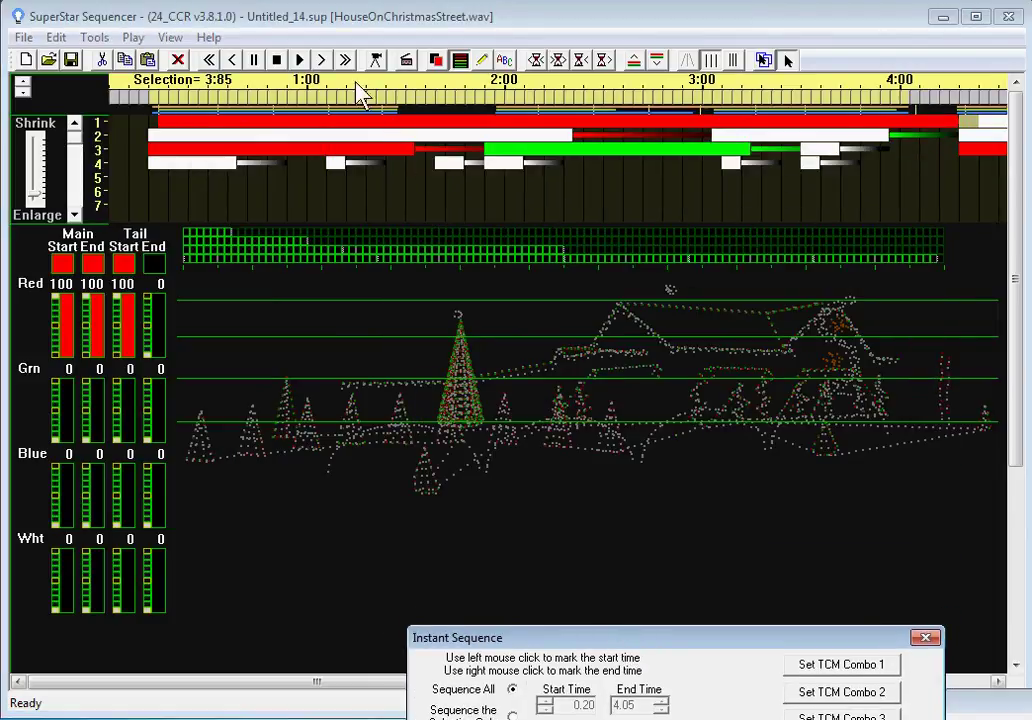
{"action": "left_click", "coordinate": [376, 60]}
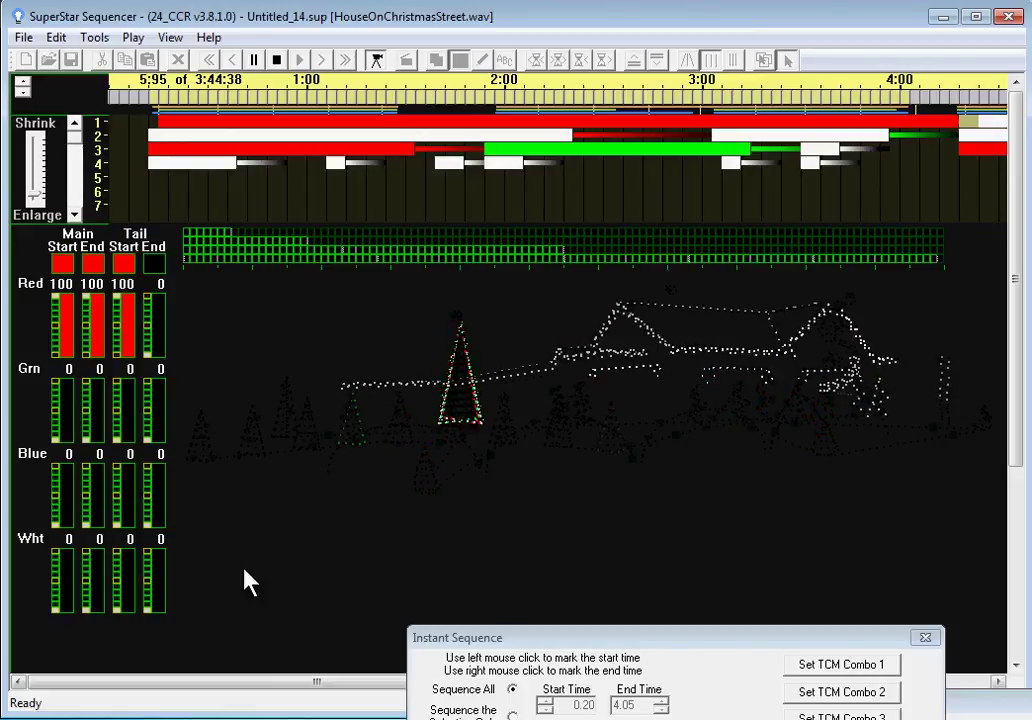
{"action": "left_click", "coordinate": [378, 60]}
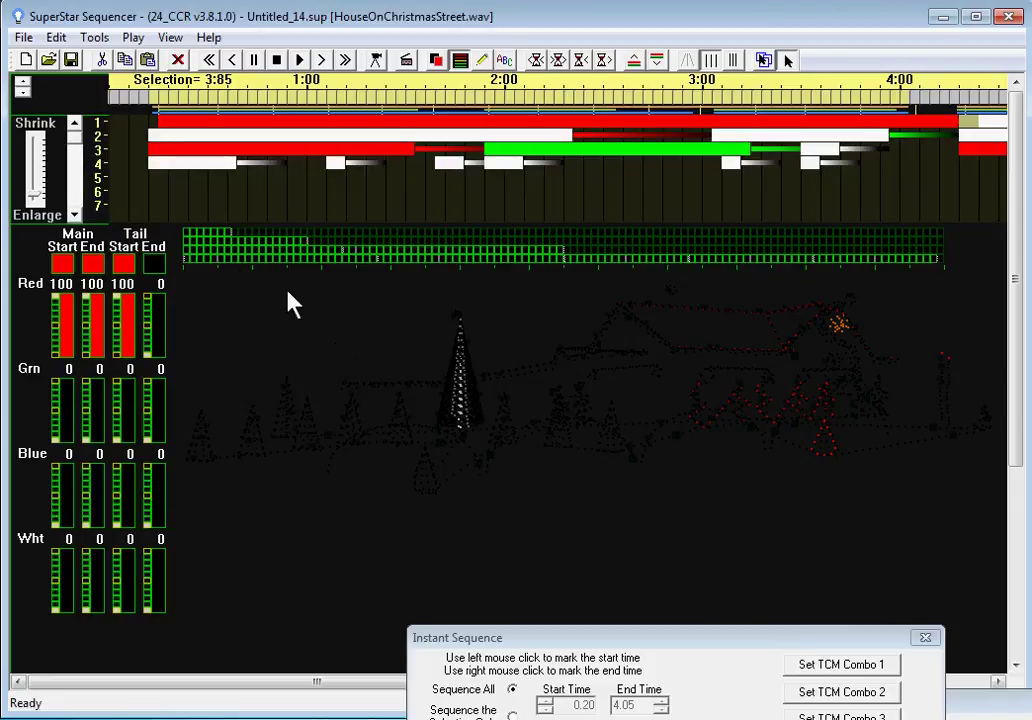
Examine which fixtures the grid cells light by marking a morph start and selecting a scene span along the third grid row.
{"action": "left_click", "coordinate": [229, 254]}
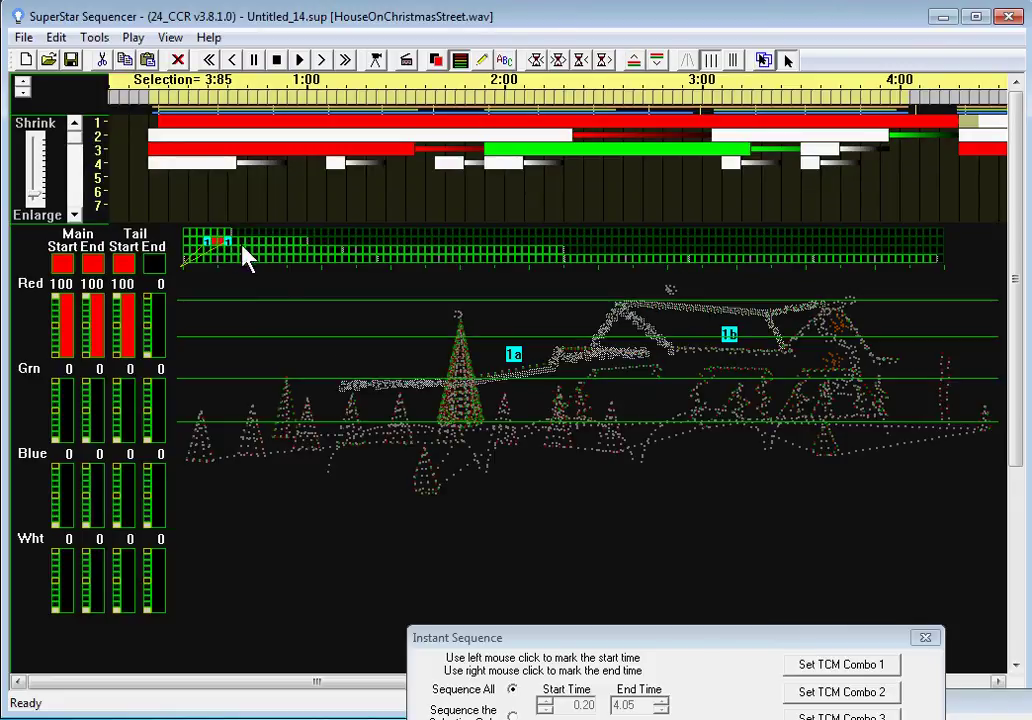
{"action": "left_click", "coordinate": [436, 60]}
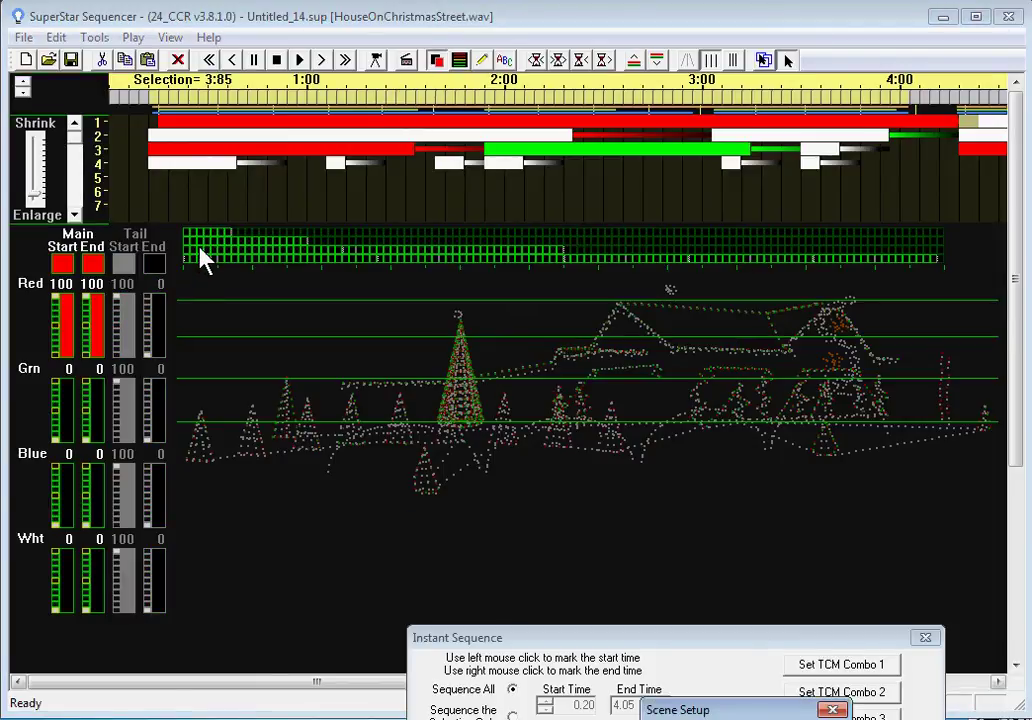
{"action": "left_click", "coordinate": [203, 258]}
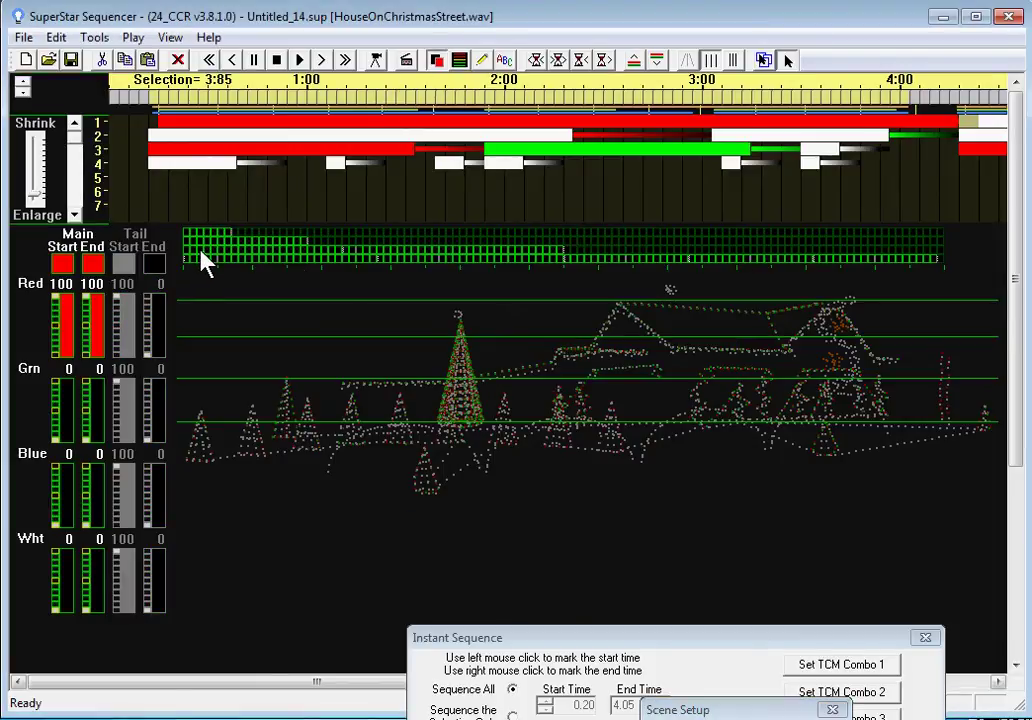
{"action": "right_click", "coordinate": [423, 253]}
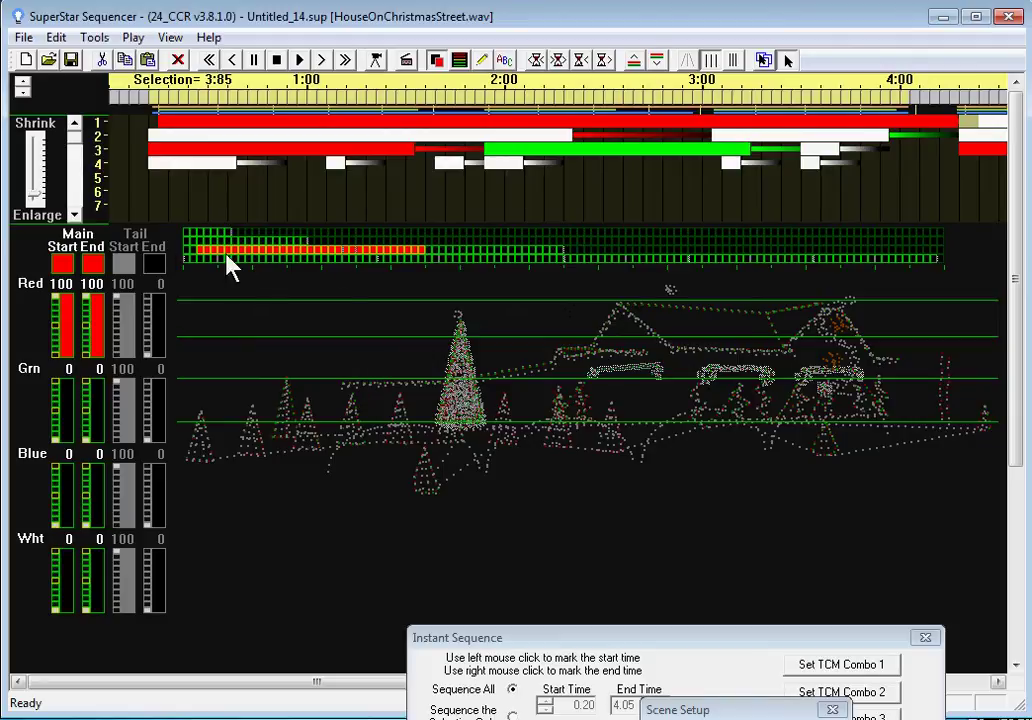
Inspect the morph paths of the first effects in timeline rows 2 and 3.
{"action": "left_click", "coordinate": [287, 133]}
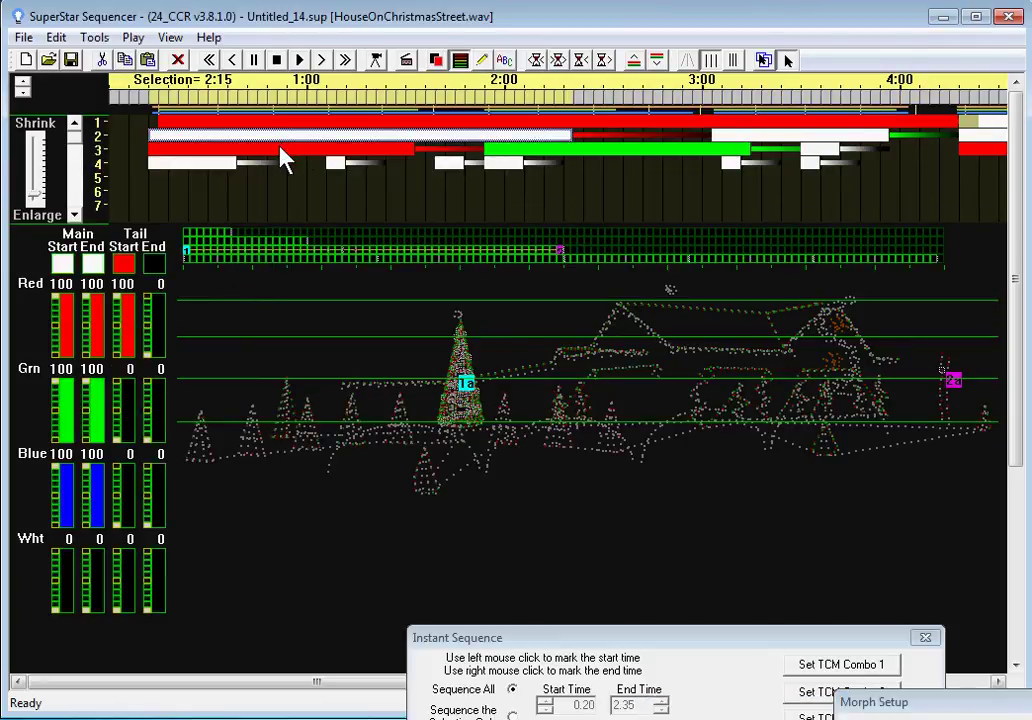
{"action": "left_click", "coordinate": [281, 150]}
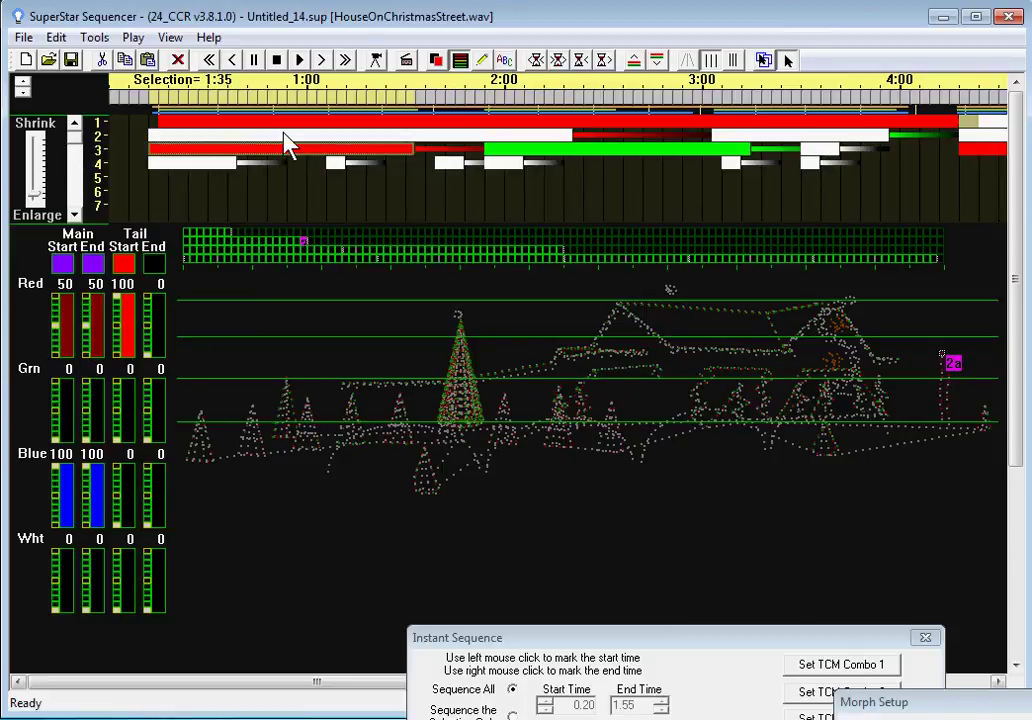
{"action": "left_click", "coordinate": [284, 133]}
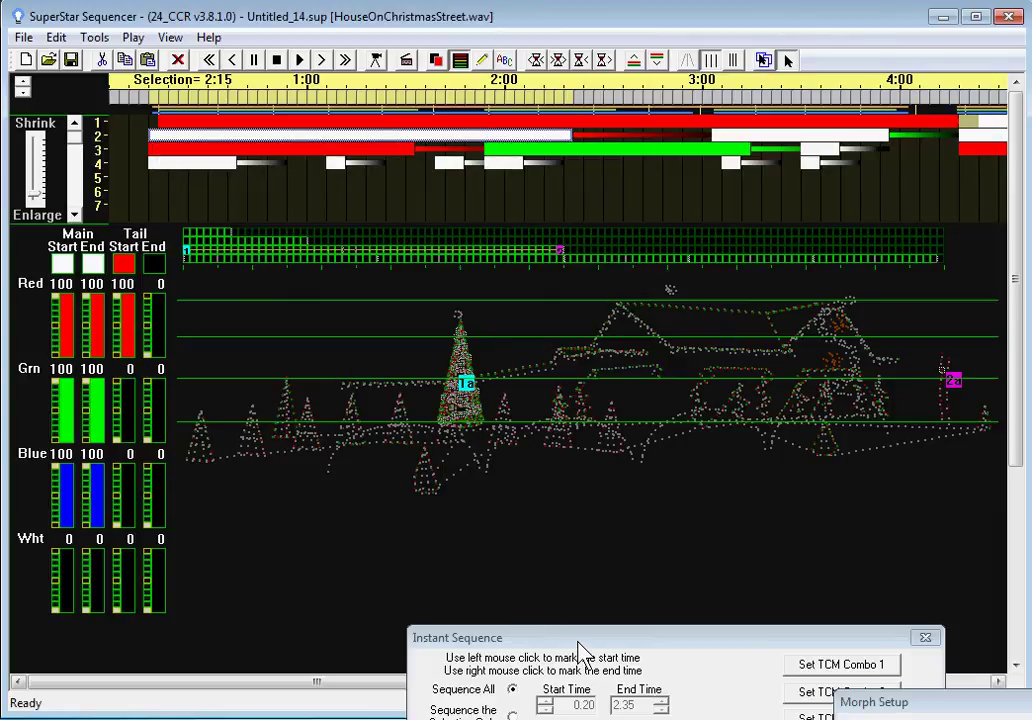
Set the TCM assignment of ribbons 1, 3 and 4 to None, keeping only ribbon 2 on TCM 2.
{"action": "left_click_drag", "start_coordinate": [577, 641], "coordinate": [592, 214]}
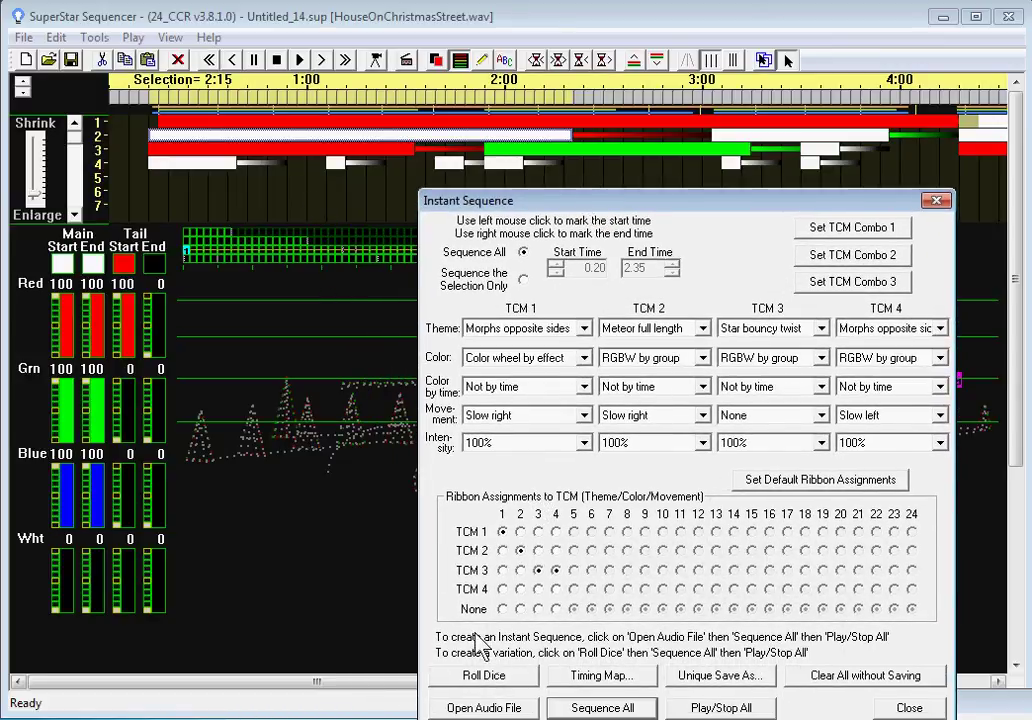
{"action": "left_click", "coordinate": [503, 610]}
{"action": "left_click", "coordinate": [538, 609]}
{"action": "left_click", "coordinate": [556, 609]}
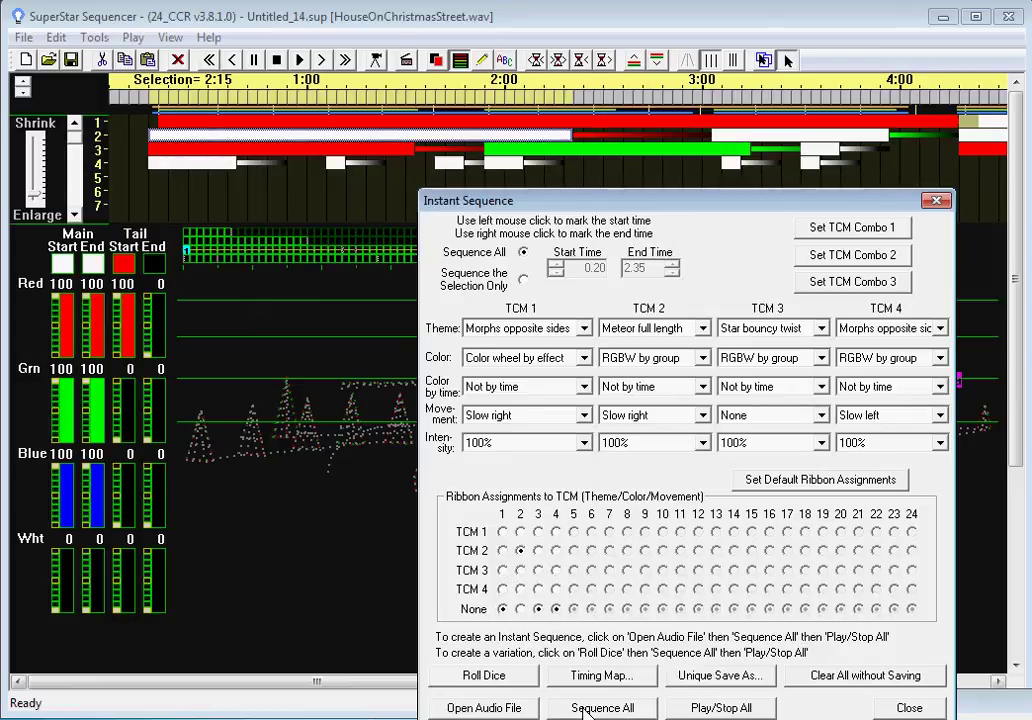
Generate the instant sequence for ribbon 2 only, erasing the current sequence, and uncover the visualization.
{"action": "left_click", "coordinate": [585, 708]}
{"action": "left_click", "coordinate": [752, 527]}
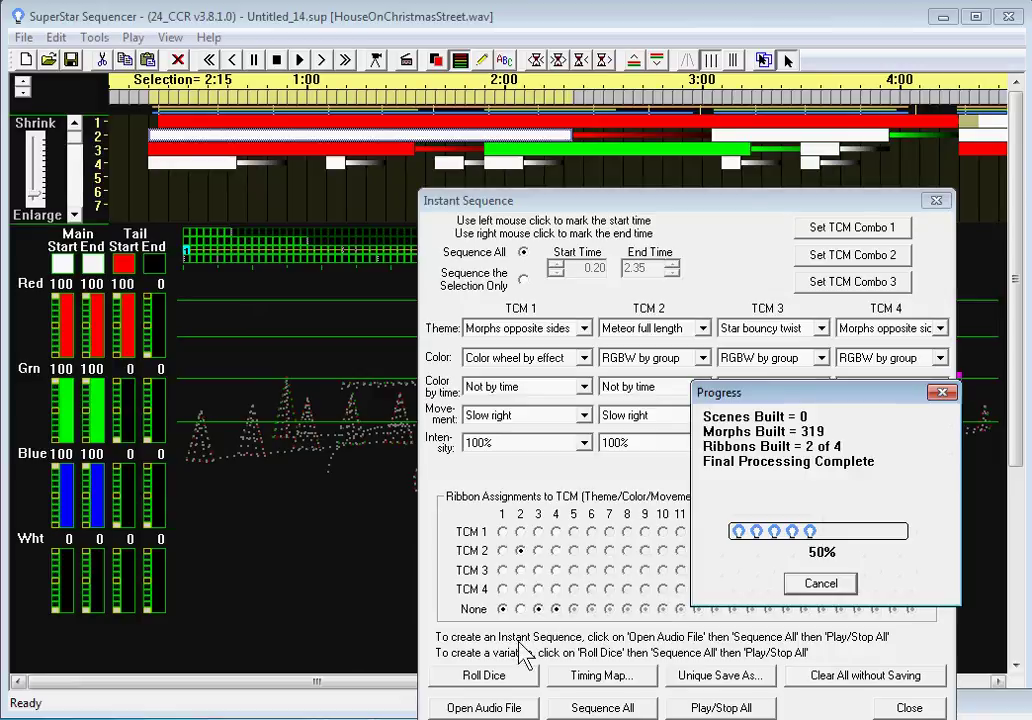
{"action": "left_click_drag", "start_coordinate": [588, 212], "coordinate": [565, 577]}
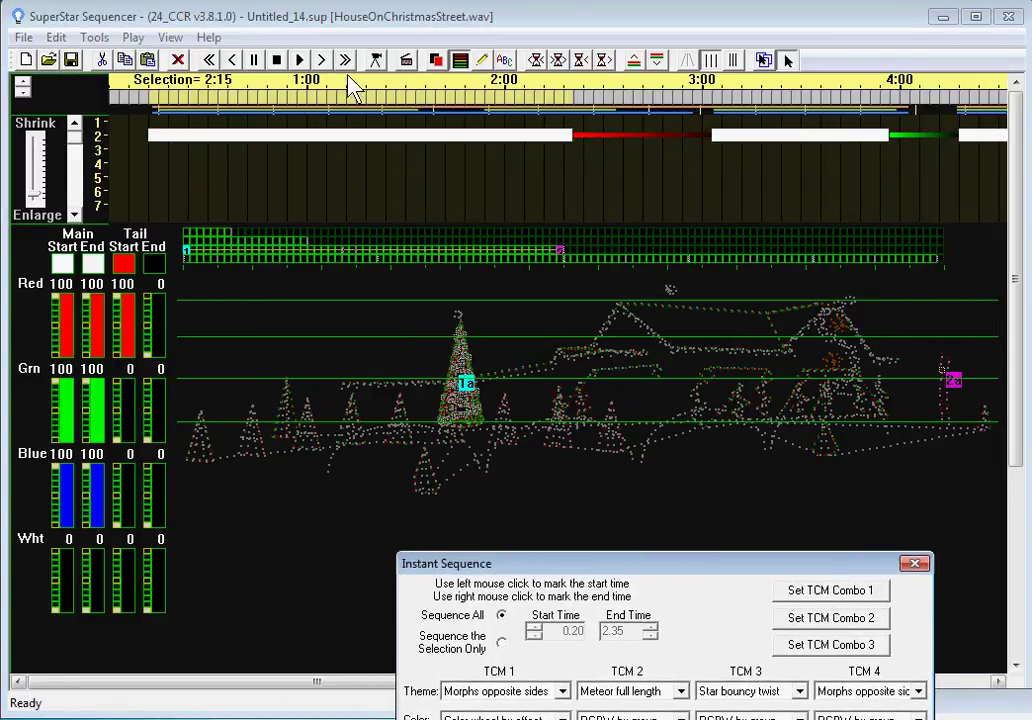
Play and stop the ribbon 2 sequence to examine its meteor effects, and bring Instant Sequence back into full view.
{"action": "left_click", "coordinate": [376, 62]}
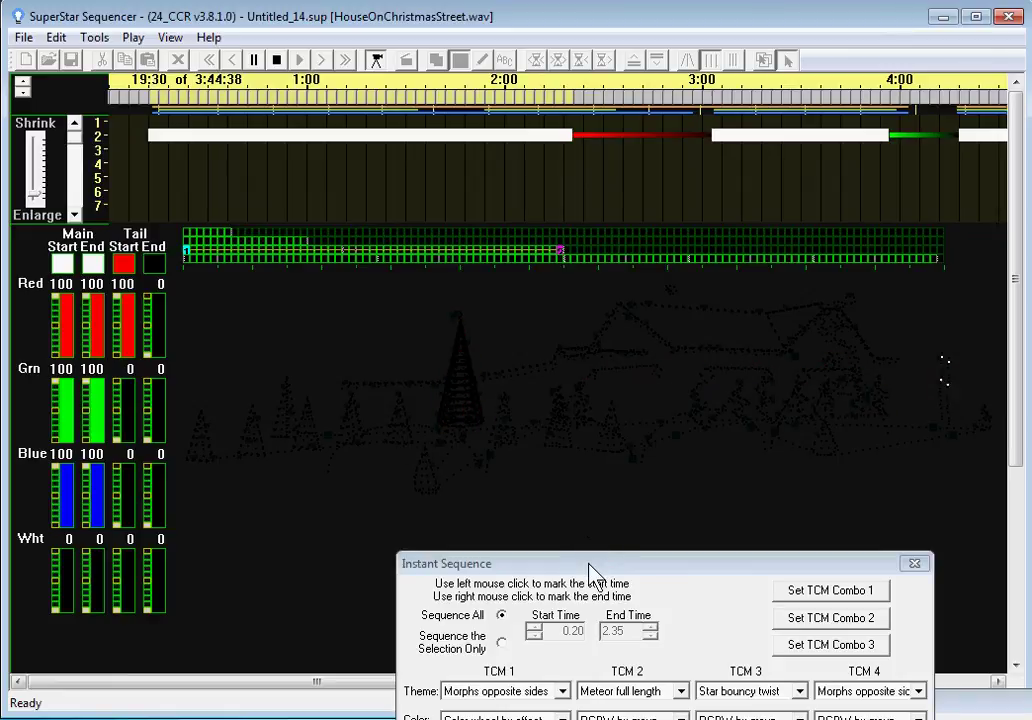
{"action": "left_click", "coordinate": [376, 60]}
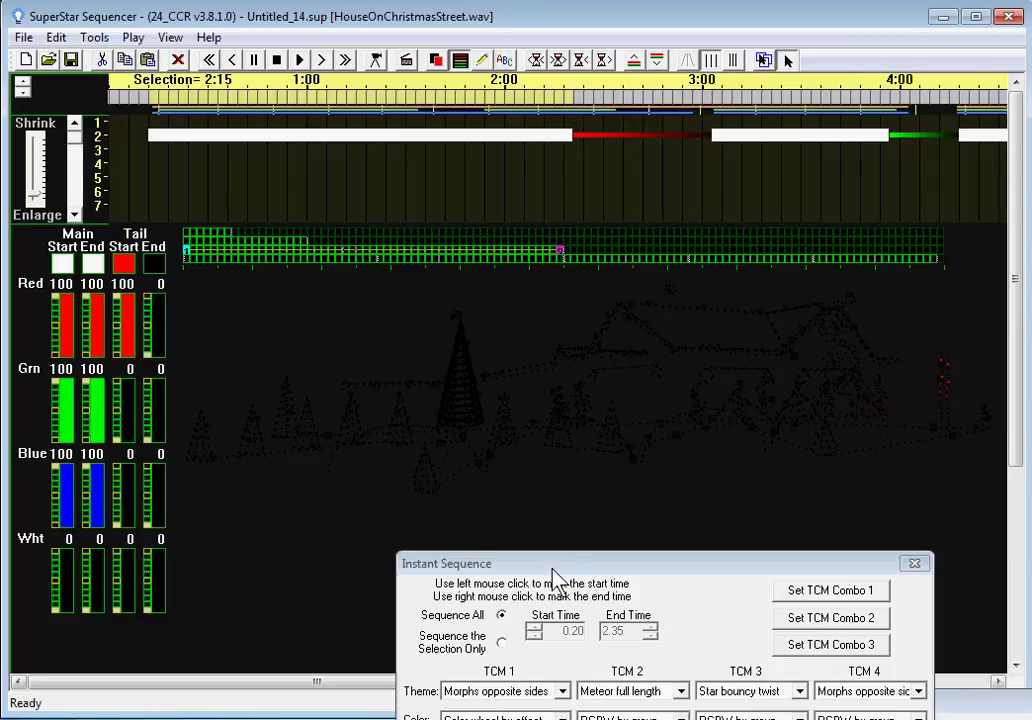
{"action": "left_click_drag", "start_coordinate": [570, 567], "coordinate": [546, 405]}
{"action": "left_click_drag", "start_coordinate": [505, 252], "coordinate": [523, 154]}
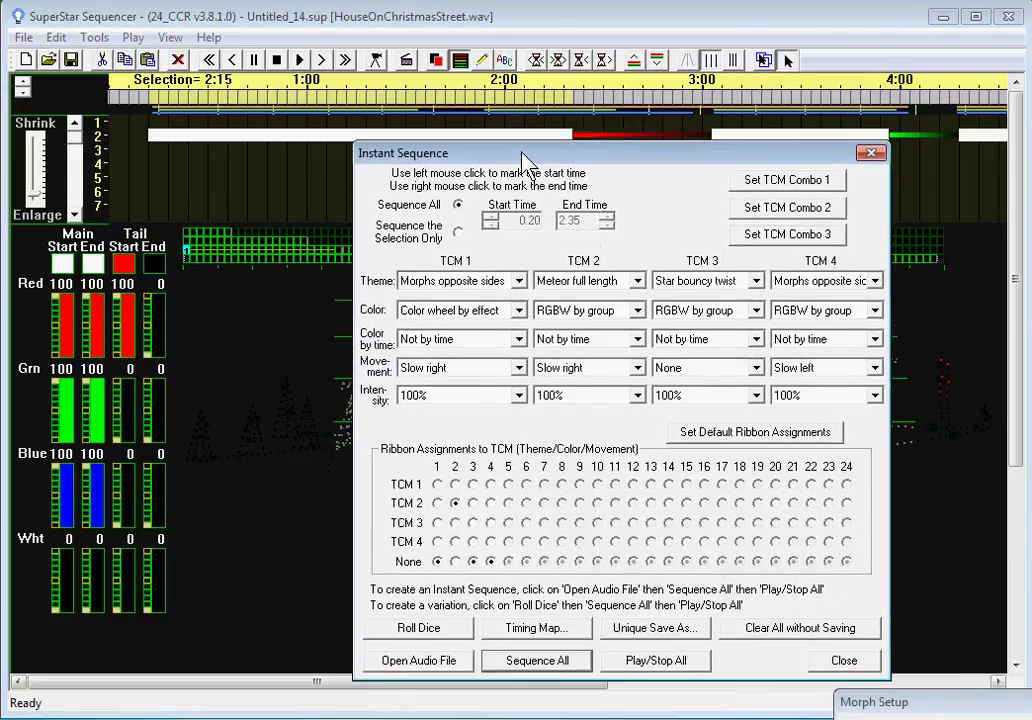